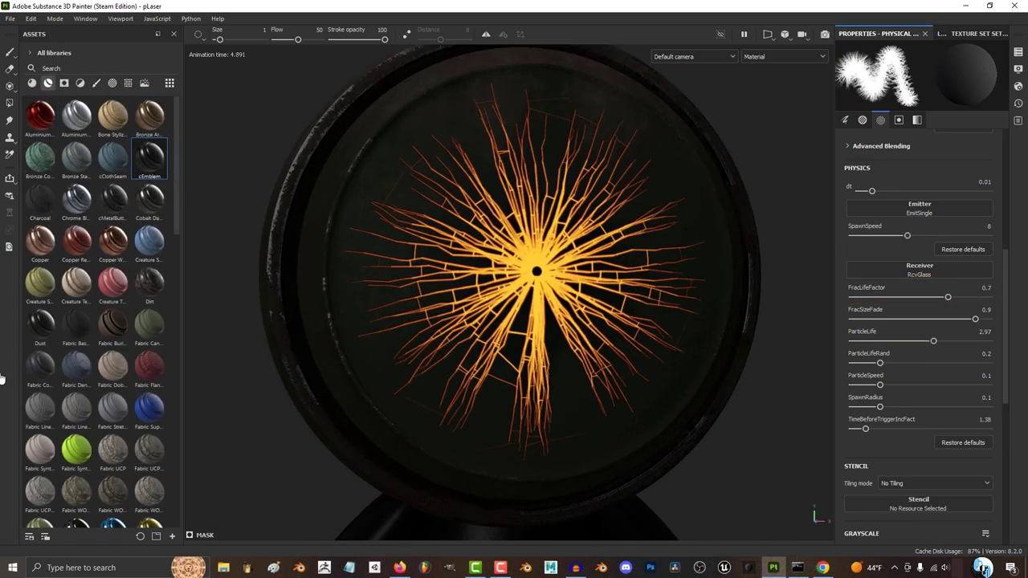
{"action": "left_click_drag", "start_coordinate": [562, 321], "coordinate": [514, 338], "text": "alt"}
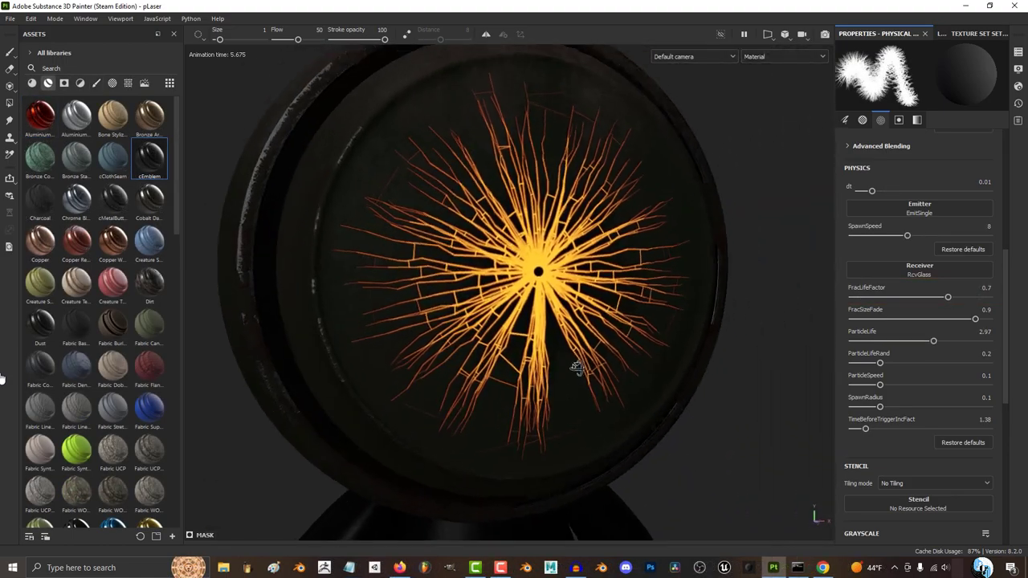
{"action": "left_click_drag", "start_coordinate": [947, 297], "coordinate": [914, 297]}
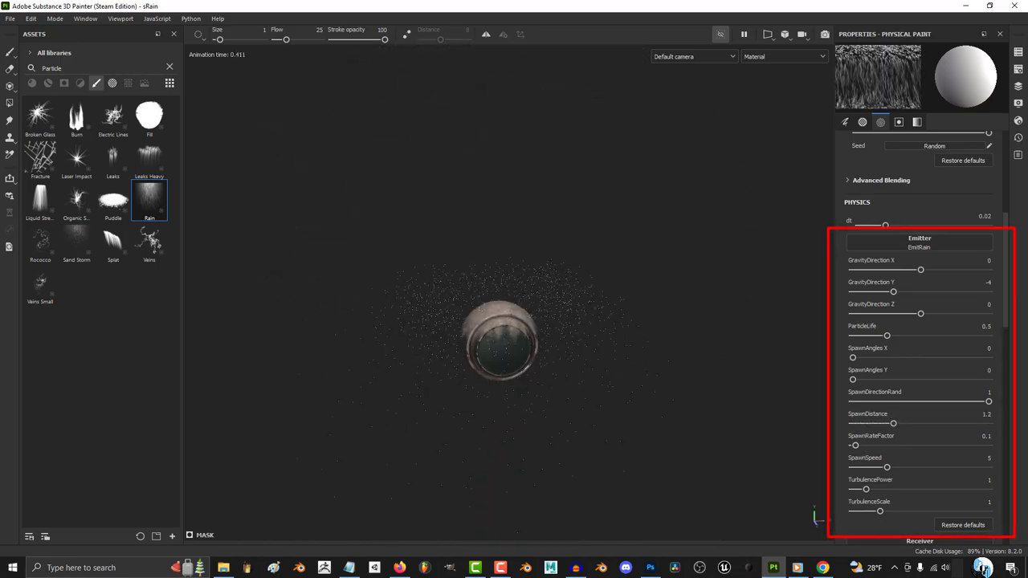
{"action": "left_click_drag", "start_coordinate": [854, 445], "coordinate": [987, 445]}
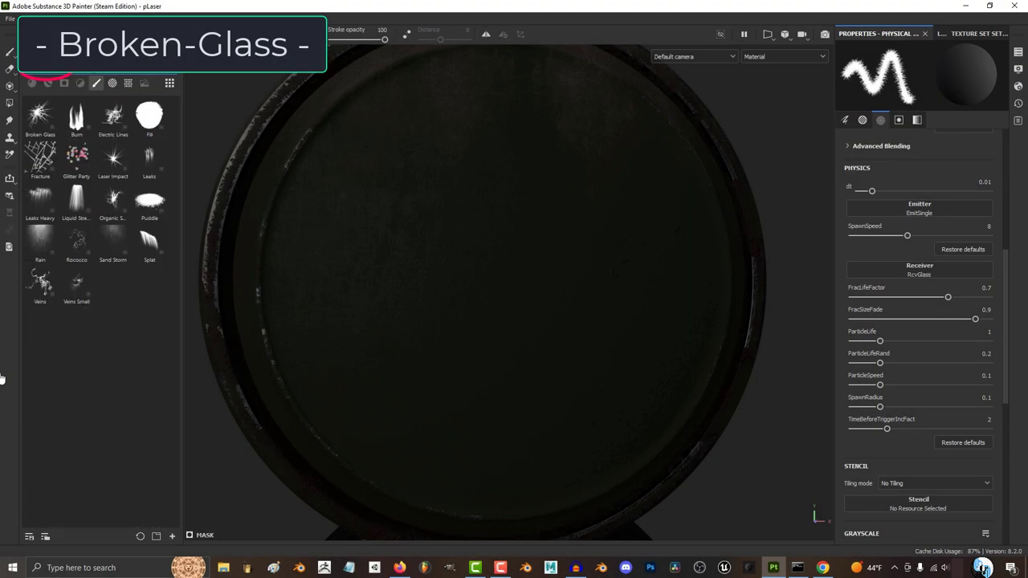
Pick the Broken Glass particle brush and stamp test impacts on the disc's lower left with dt 0.032, then SpawnSpeed 2.13.
{"action": "left_click", "coordinate": [40, 117]}
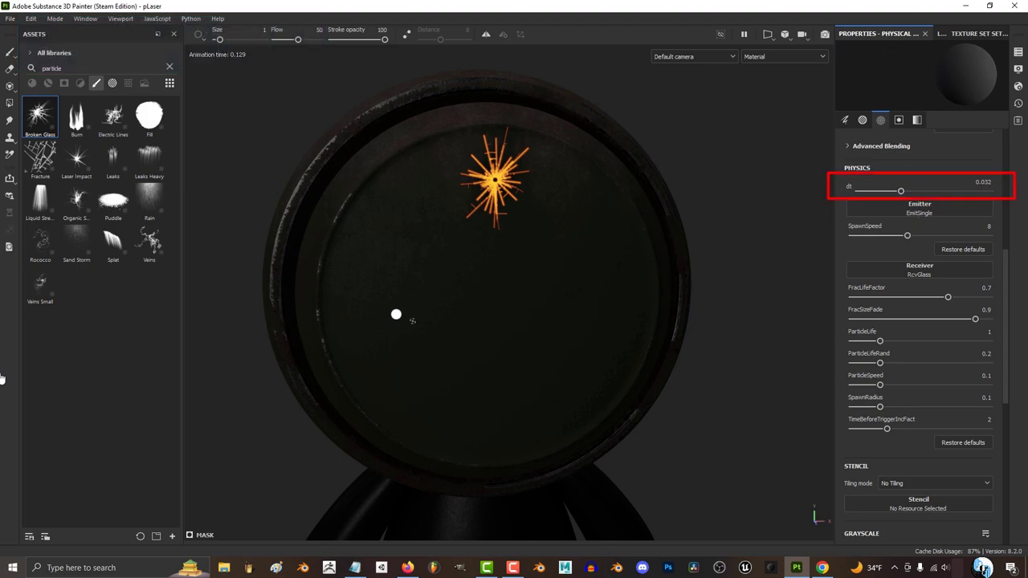
{"action": "left_click", "coordinate": [411, 320]}
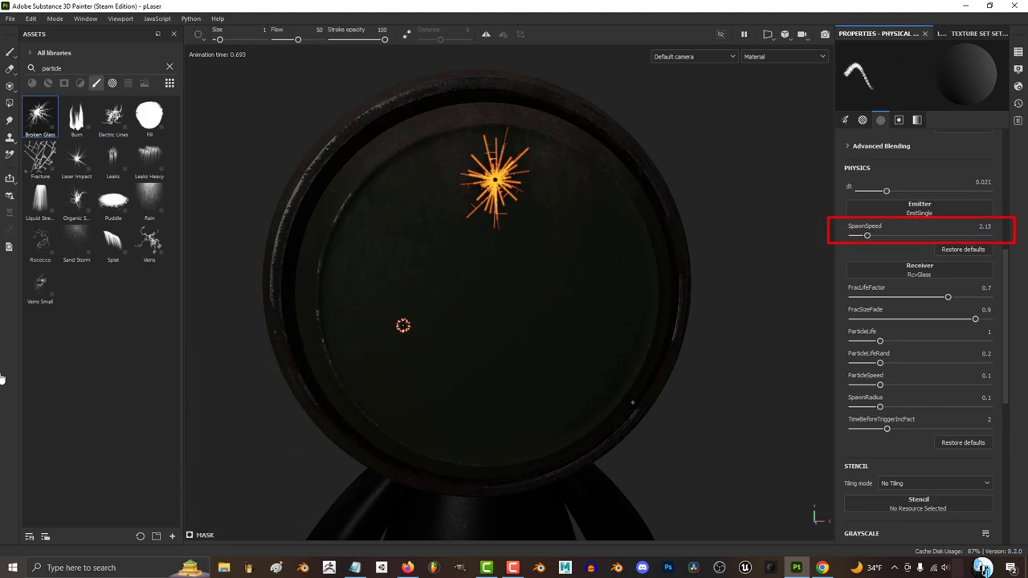
{"action": "left_click", "coordinate": [403, 325]}
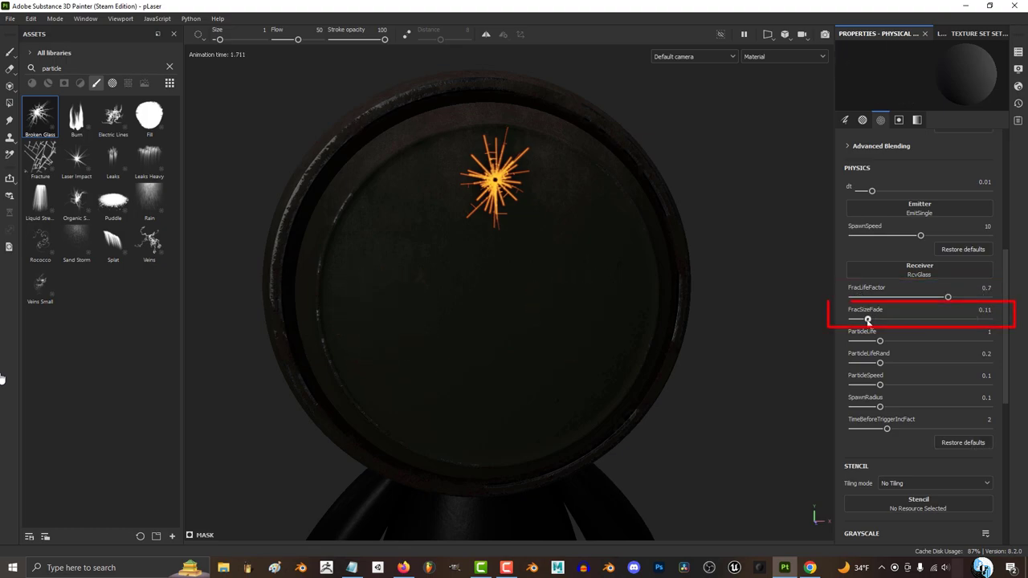
Try the glass brush with FracSizeFade at 0.9, a higher ParticleLife, and ParticleLifeRand at 0.78, stamping impacts on both sides of the disc.
{"action": "left_click_drag", "start_coordinate": [867, 320], "coordinate": [974, 320]}
{"action": "mouse_move", "coordinate": [880, 341]}
{"action": "left_mouse_down"}
{"action": "mouse_move", "coordinate": [868, 342]}
{"action": "mouse_move", "coordinate": [980, 341]}
{"action": "left_mouse_up"}
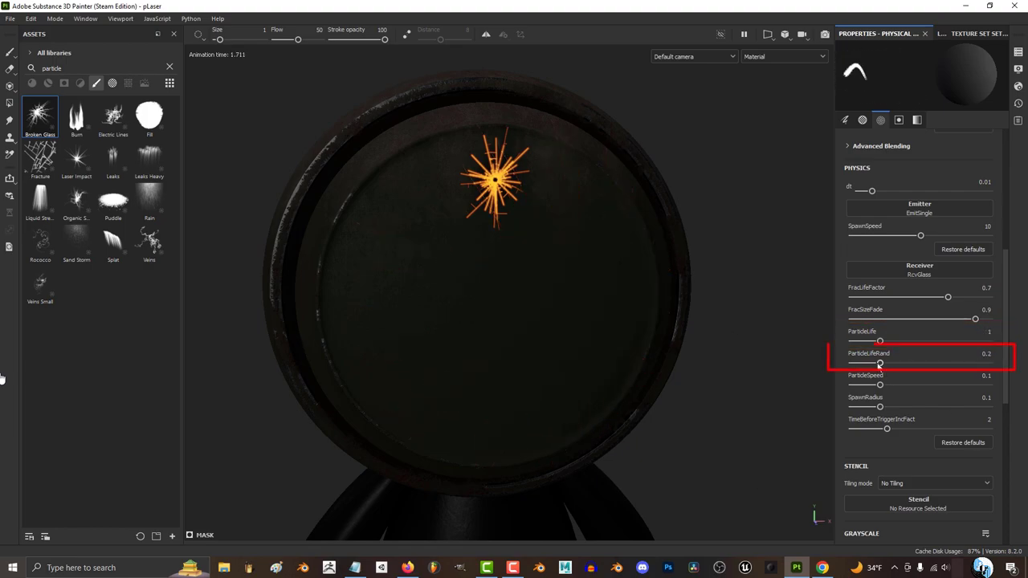
{"action": "left_click", "coordinate": [386, 329]}
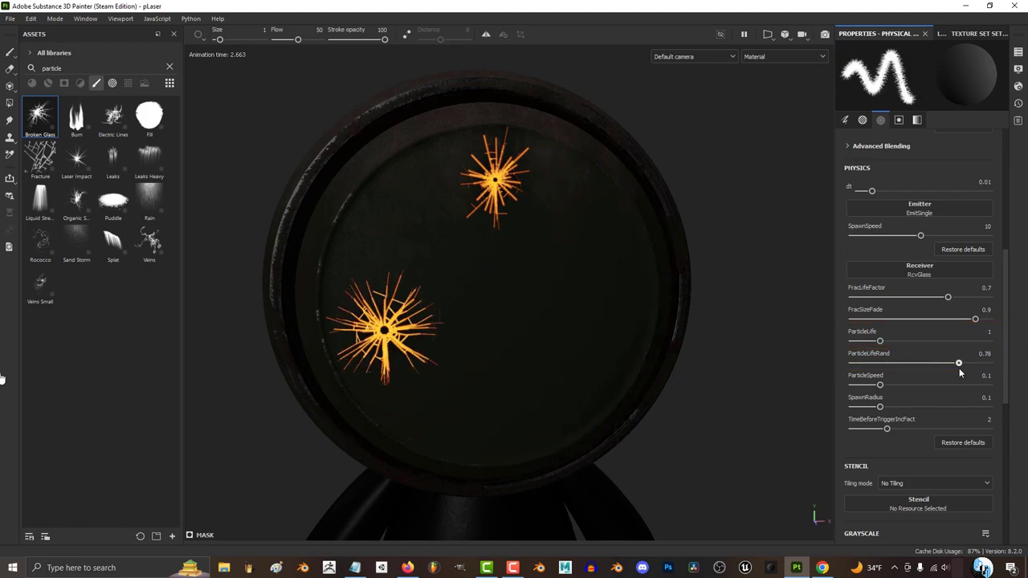
{"action": "left_click", "coordinate": [574, 328]}
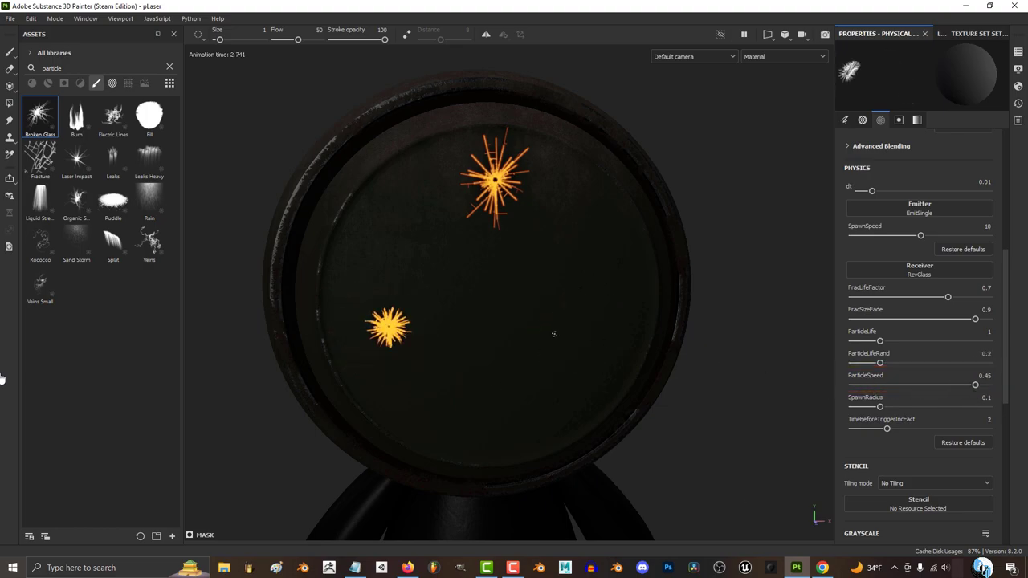
Try glass impacts with ParticleSpeed 0.45, SpawnRadius 0.45 and TimeBeforeTriggerIncFact 1.28 in turn, and raise the trigger factor further.
{"action": "left_click", "coordinate": [553, 333]}
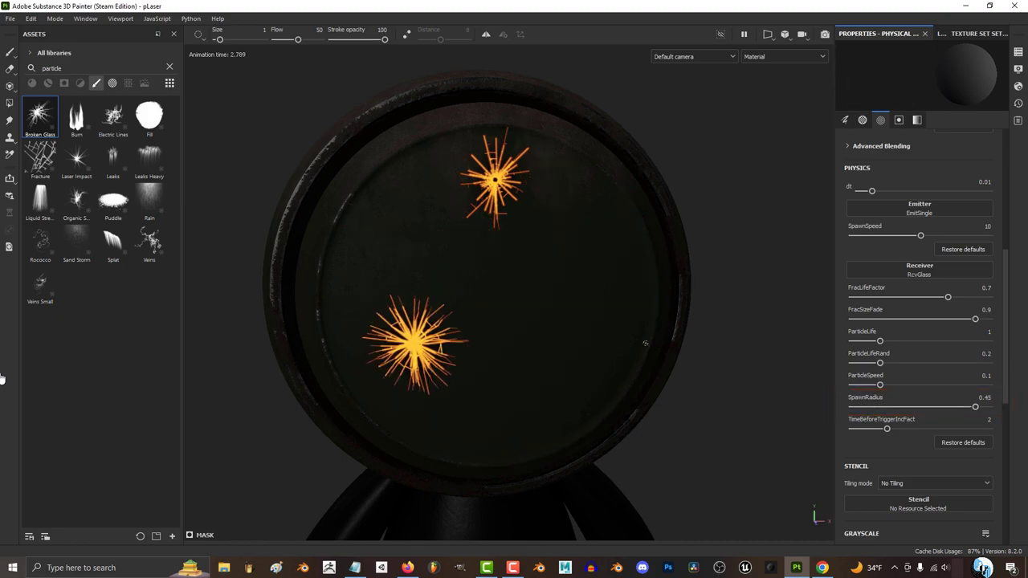
{"action": "left_click", "coordinate": [570, 337]}
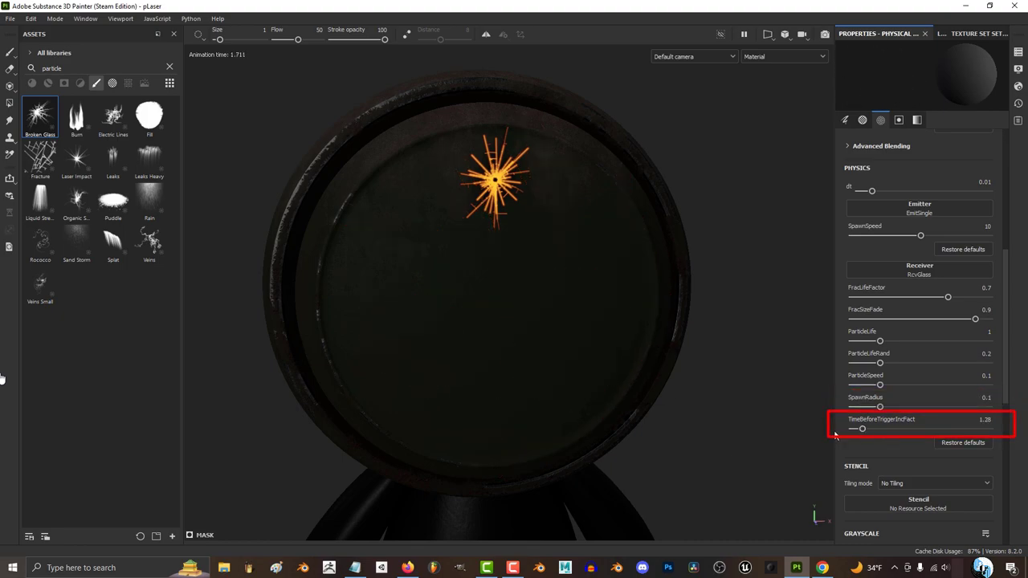
{"action": "left_click", "coordinate": [408, 345]}
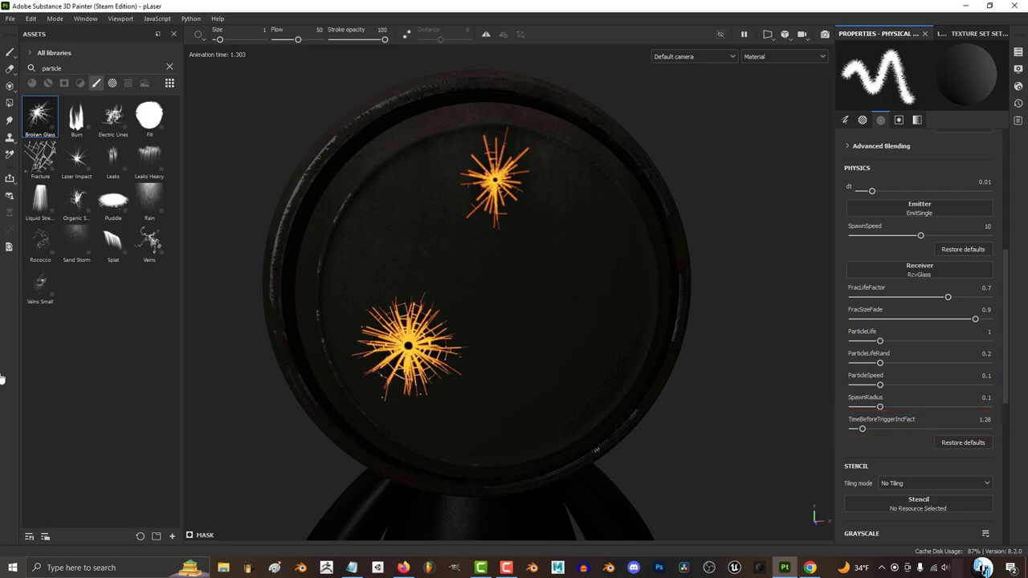
{"action": "left_click_drag", "start_coordinate": [862, 430], "coordinate": [981, 429]}
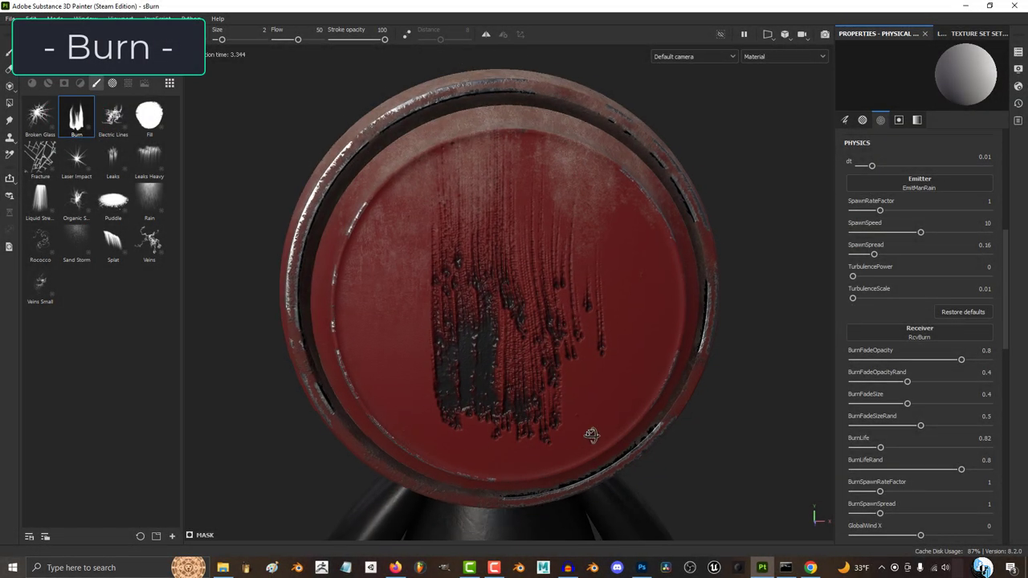
Paint trial burns with the Burn brush on the disc's lower left at dt 0.004 and on its lower right with an adjusted dt.
{"action": "left_click_drag", "start_coordinate": [591, 435], "coordinate": [454, 425], "text": "alt"}
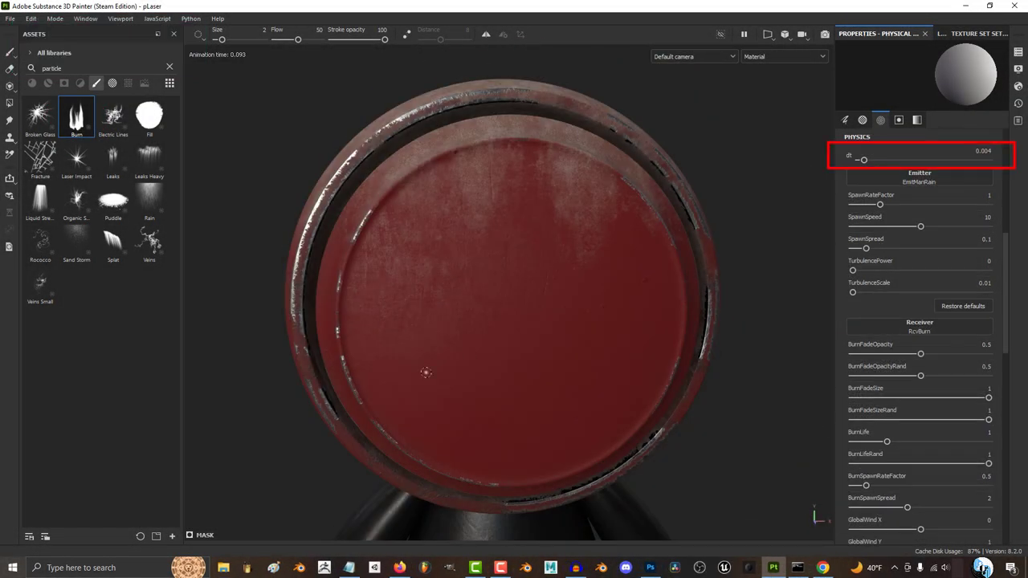
{"action": "left_click", "coordinate": [426, 372]}
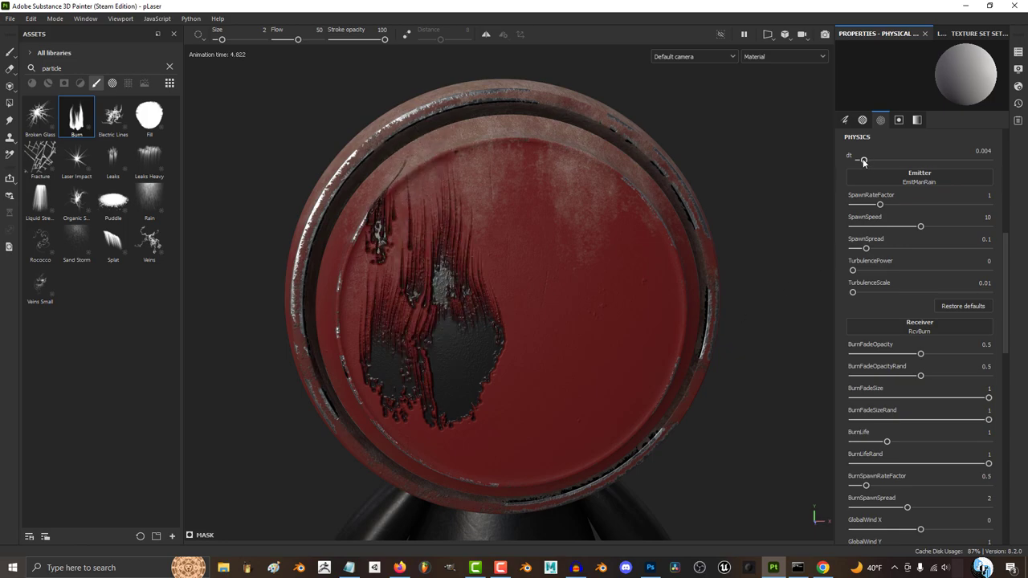
{"action": "left_click", "coordinate": [602, 387]}
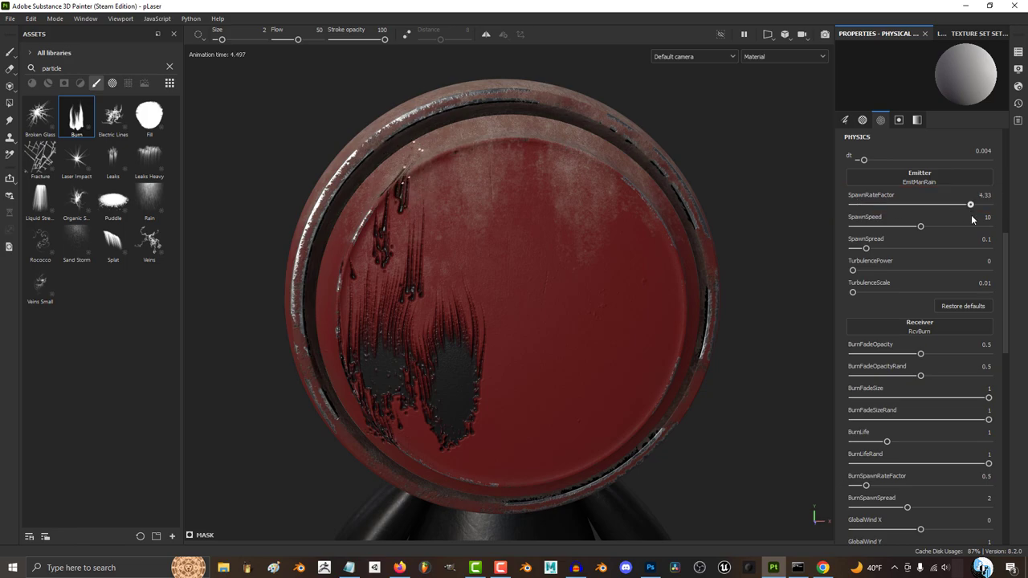
Paint trial burns with the emitter's SpawnRateFactor at 4.33, and compare SpawnSpeed 4.02 with 18.27 on opposite sides of the disc.
{"action": "left_click", "coordinate": [601, 391]}
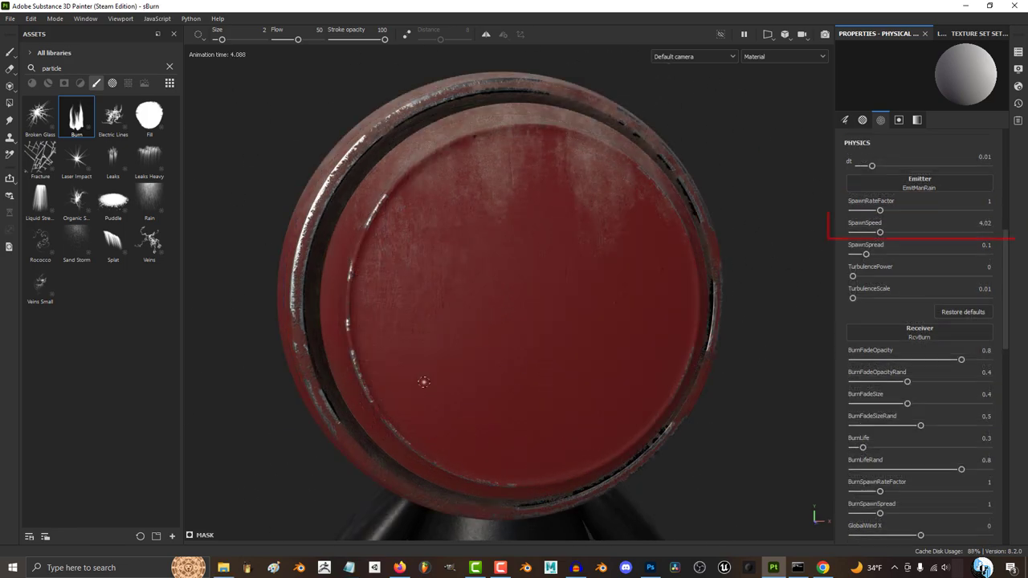
{"action": "left_click", "coordinate": [423, 381]}
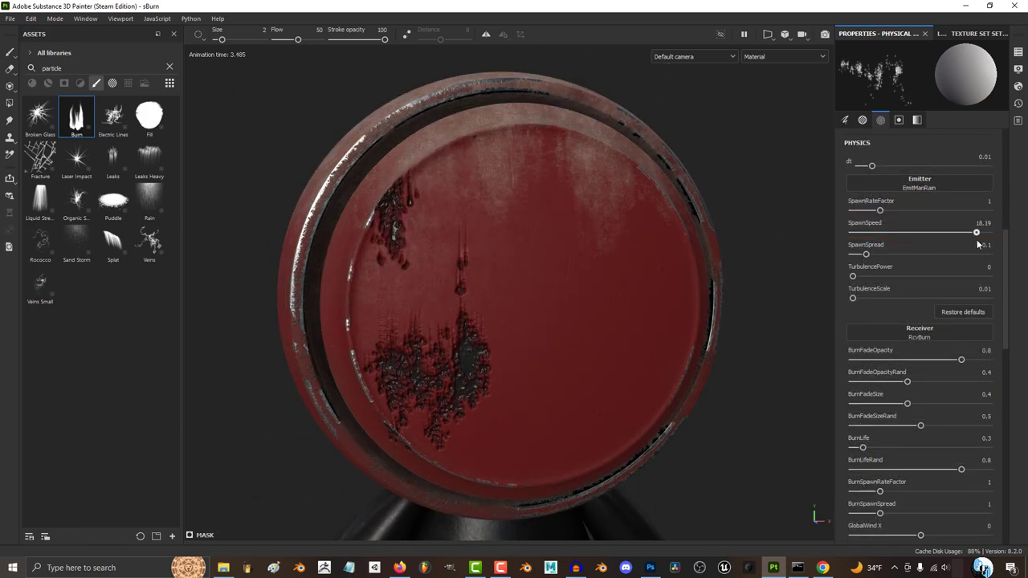
{"action": "left_click", "coordinate": [594, 404]}
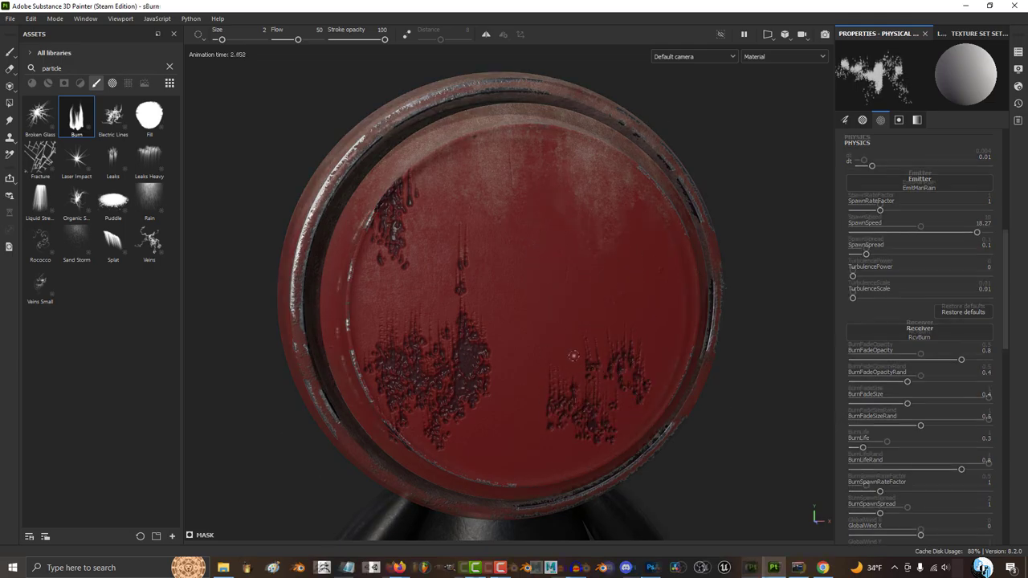
Paint trial burns on the disc's lower right with emitter TurbulencePower at 9.29, and with TurbulenceScale raised above 0.74.
{"action": "left_click", "coordinate": [602, 379]}
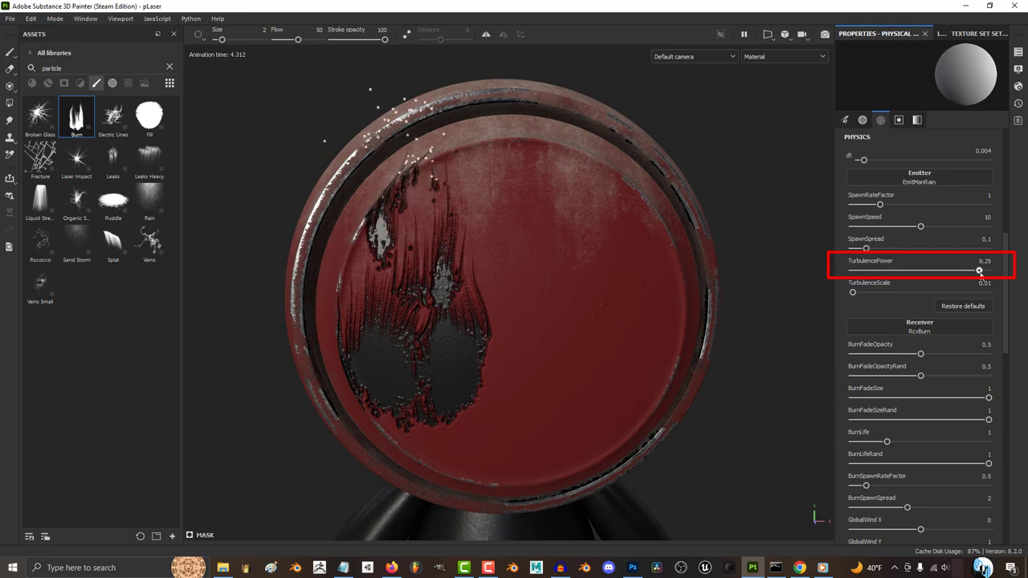
{"action": "left_click", "coordinate": [618, 361]}
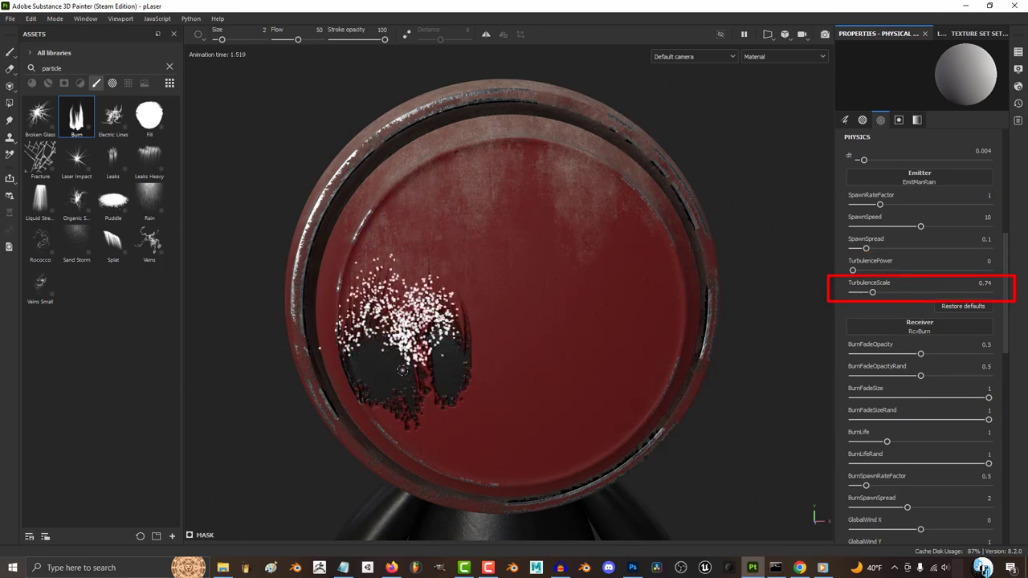
{"action": "left_click_drag", "start_coordinate": [867, 292], "coordinate": [931, 292]}
{"action": "left_click", "coordinate": [594, 367]}
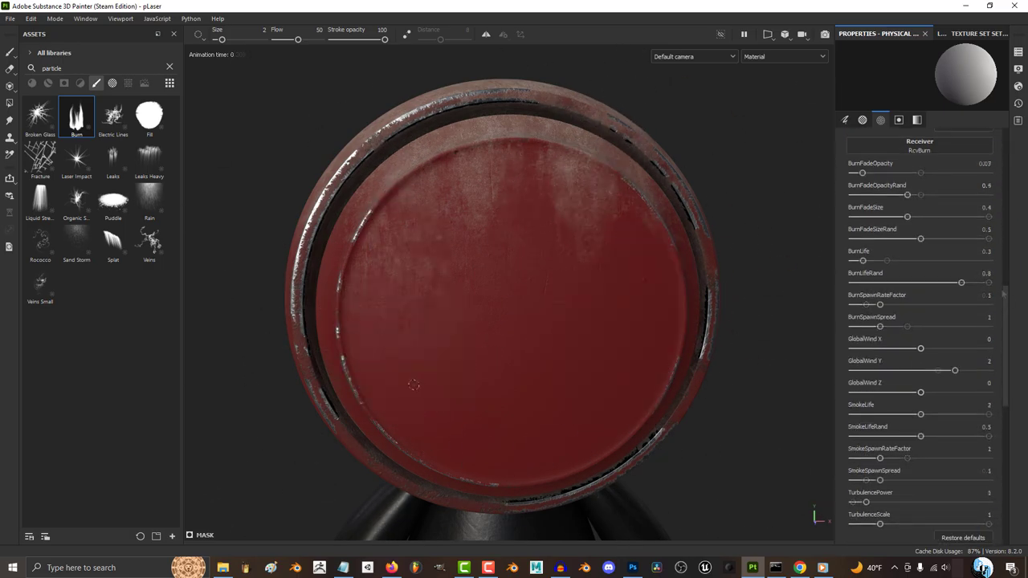
Compare burns at low and high BurnFadeOpacity, and at BurnFadeOpacityRand 0.07 and 0.93, on the disc's lower left and right.
{"action": "left_click", "coordinate": [413, 385]}
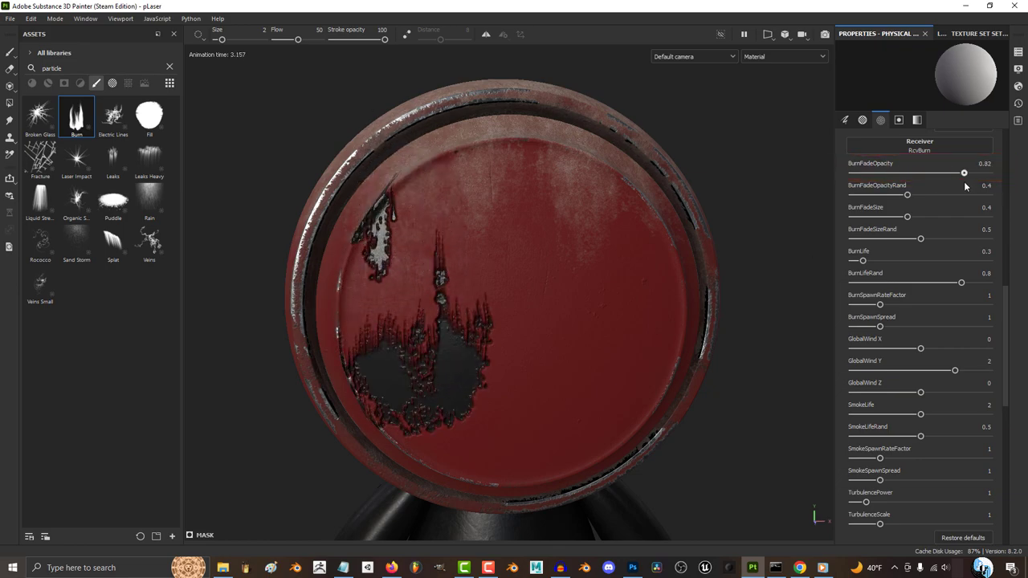
{"action": "left_click", "coordinate": [608, 392]}
{"action": "left_click", "coordinate": [424, 402]}
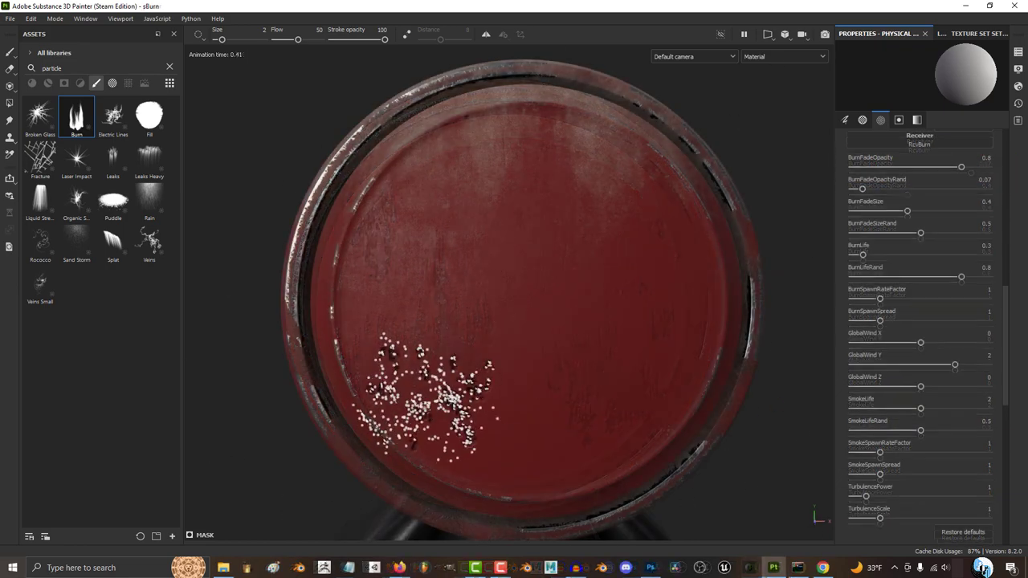
{"action": "left_click_drag", "start_coordinate": [862, 189], "coordinate": [979, 189]}
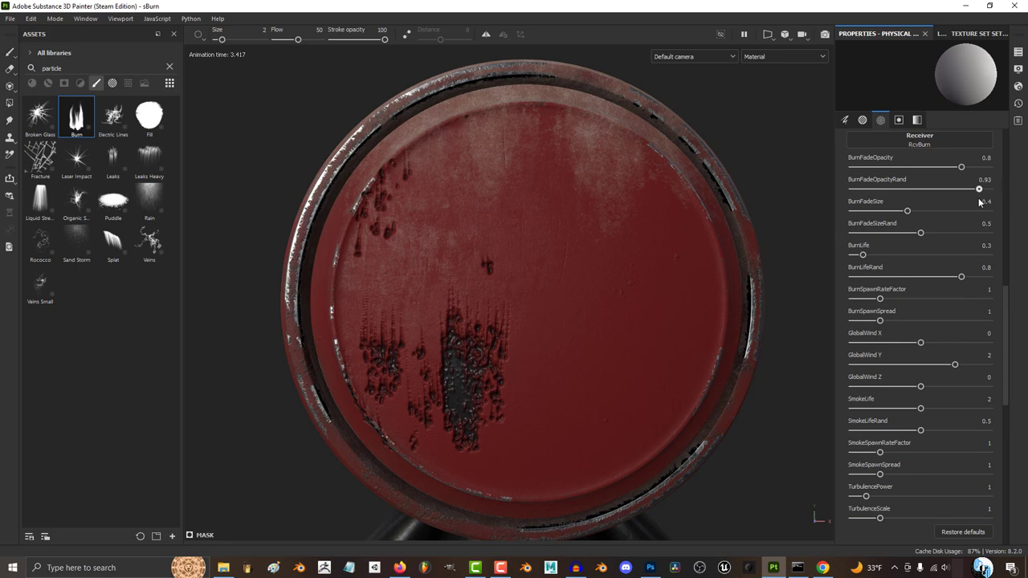
{"action": "left_click", "coordinate": [635, 369]}
Compare burns at BurnFadeSize 0.04 and 0.93, and at BurnFadeSizeRand 0.06 and 0.95, on the disc's lower left and right.
{"action": "left_click", "coordinate": [458, 373]}
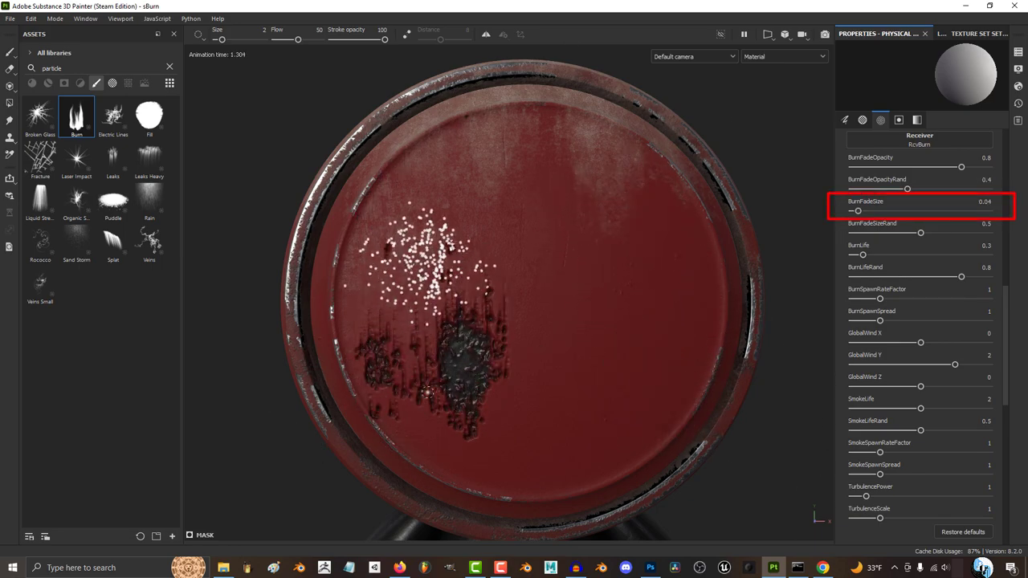
{"action": "left_click", "coordinate": [632, 408]}
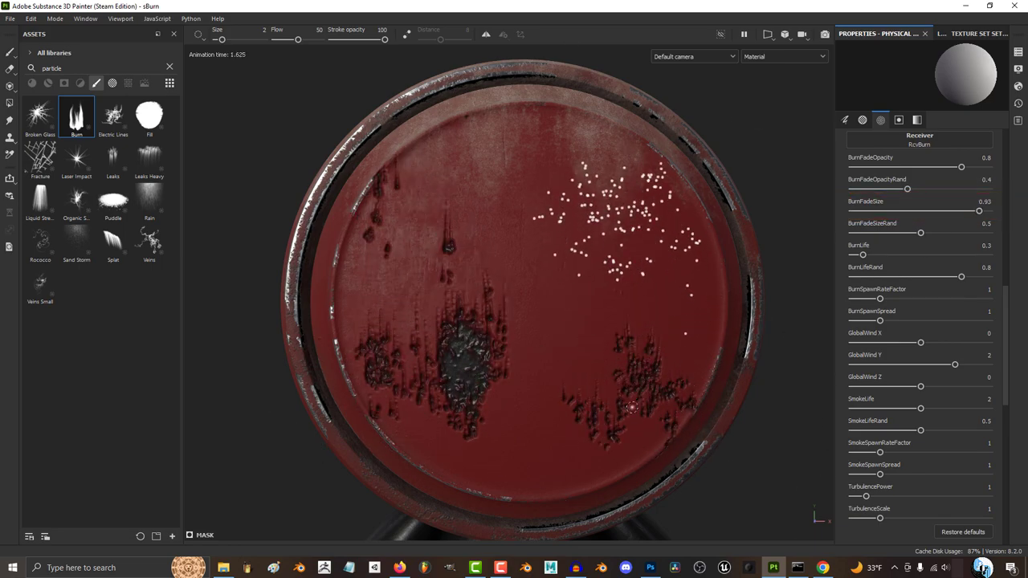
{"action": "left_click", "coordinate": [422, 409]}
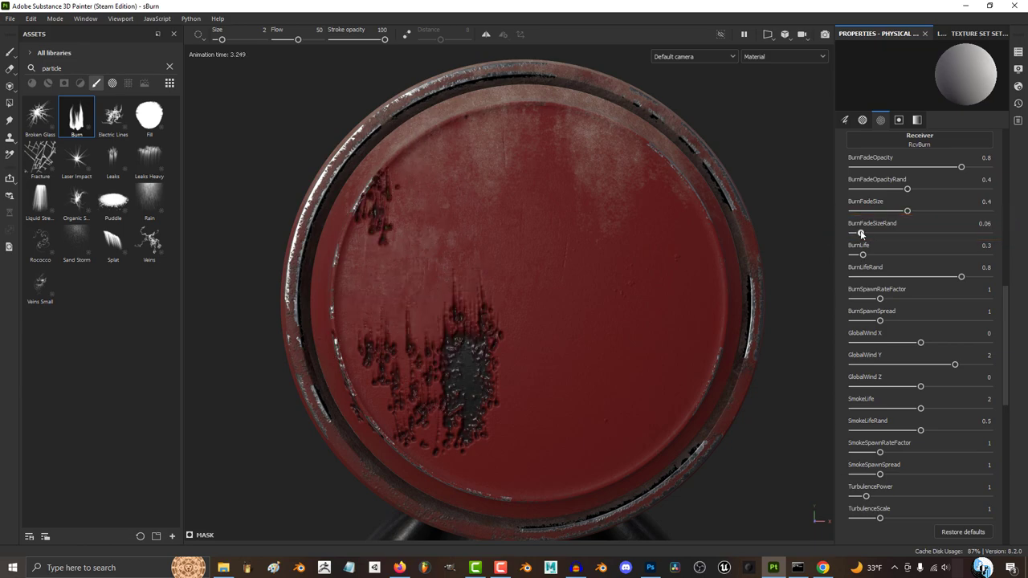
{"action": "left_click", "coordinate": [619, 416]}
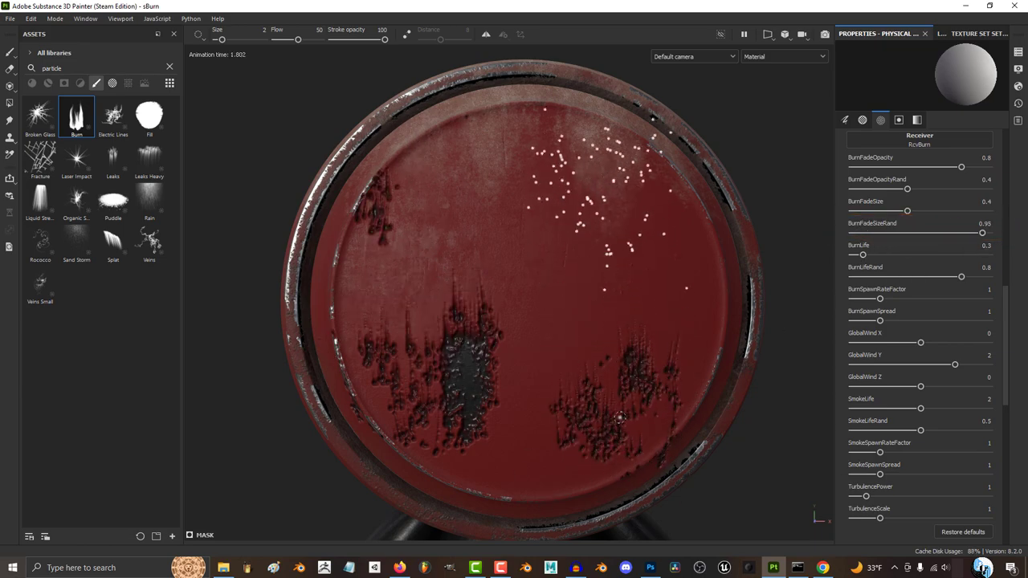
Compare burns at low and high values on the disc's lower left and right, raising BurnLife to 2.9 and BurnLifeRand to 0.91.
{"action": "left_click", "coordinate": [434, 418]}
{"action": "left_click", "coordinate": [621, 442]}
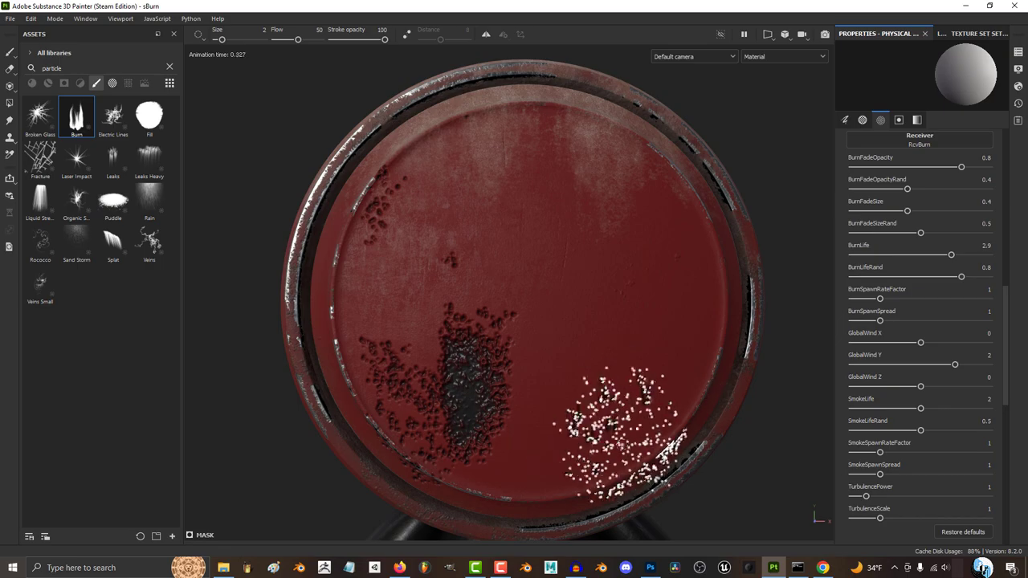
{"action": "left_click", "coordinate": [414, 401]}
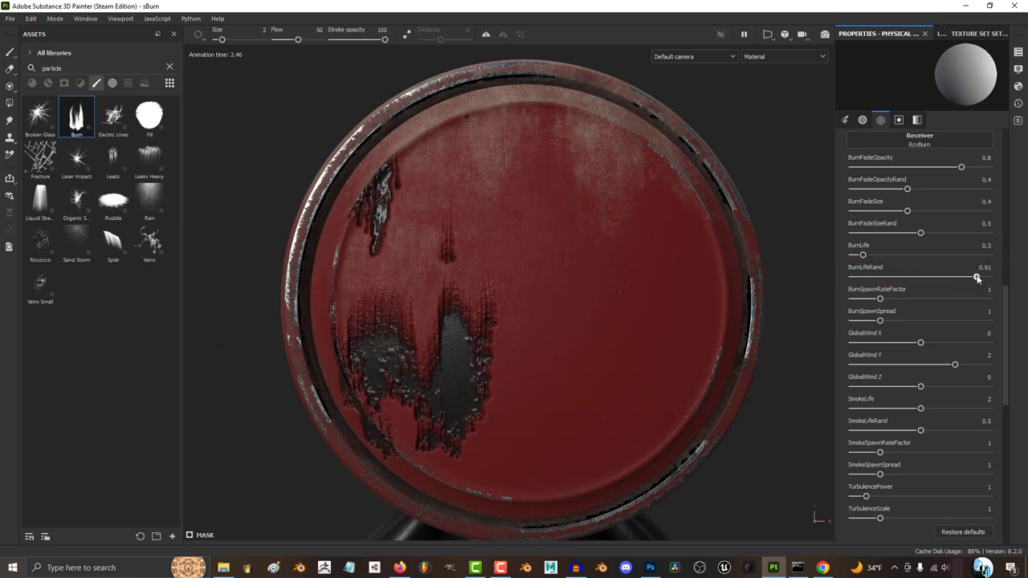
{"action": "left_click", "coordinate": [626, 406]}
Compare burns at low BurnSpawnRateFactor and at 4.47, and at BurnSpawnSpread 0.3 and a much higher spread, on the disc's two sides.
{"action": "left_click", "coordinate": [411, 402]}
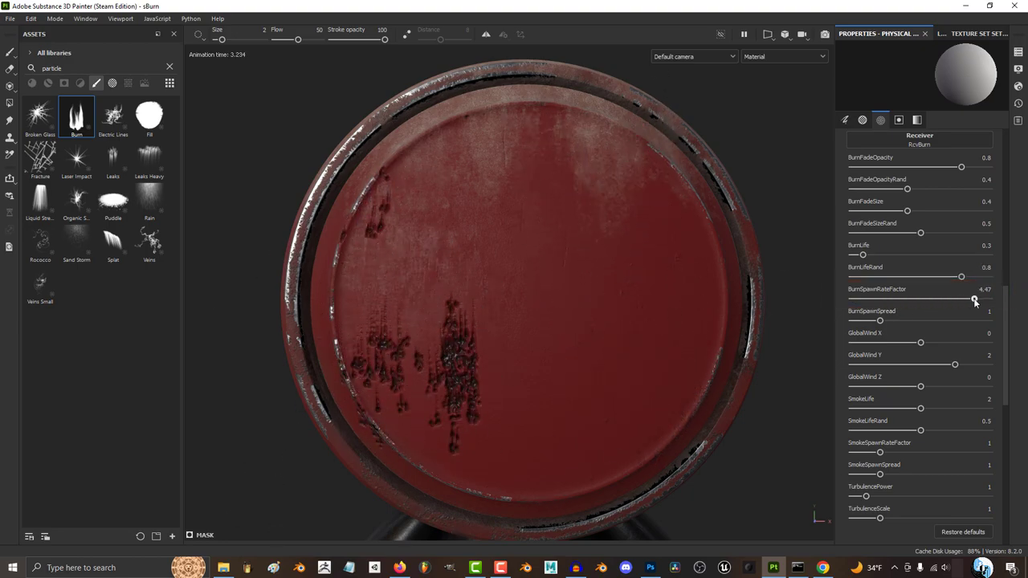
{"action": "left_click", "coordinate": [625, 407]}
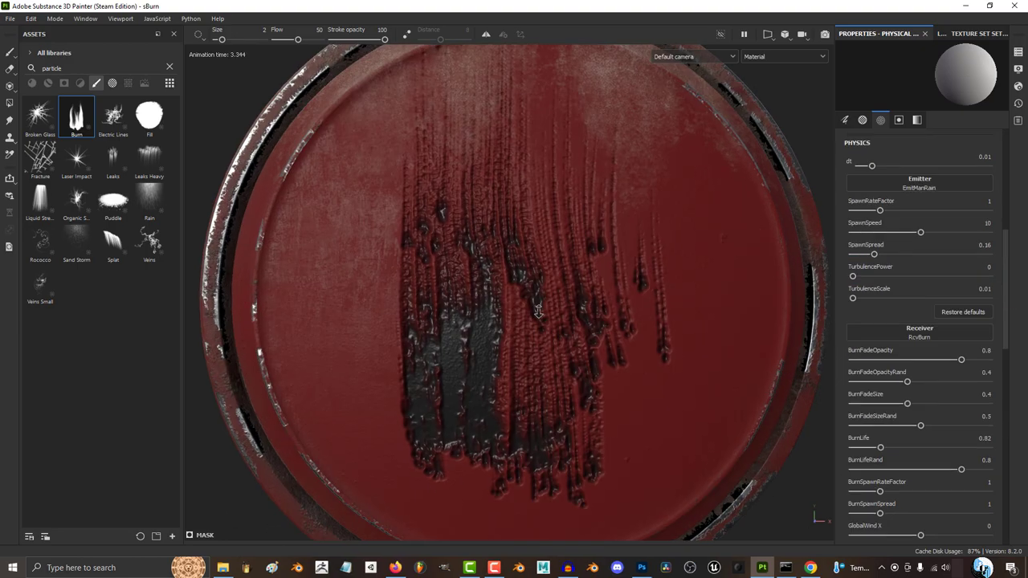
{"action": "left_click", "coordinate": [413, 401]}
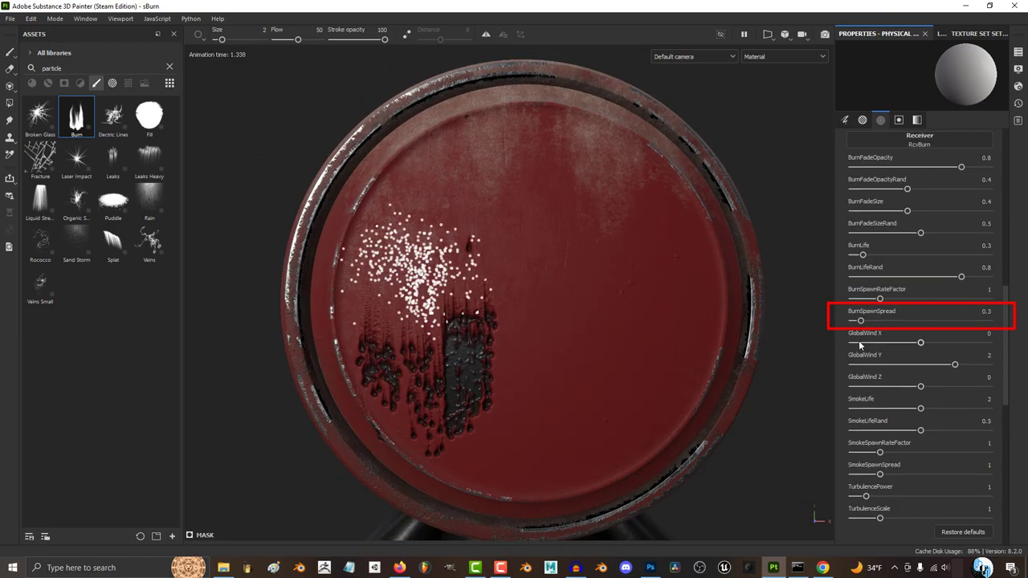
{"action": "left_click_drag", "start_coordinate": [860, 320], "coordinate": [952, 321]}
{"action": "left_click", "coordinate": [628, 412]}
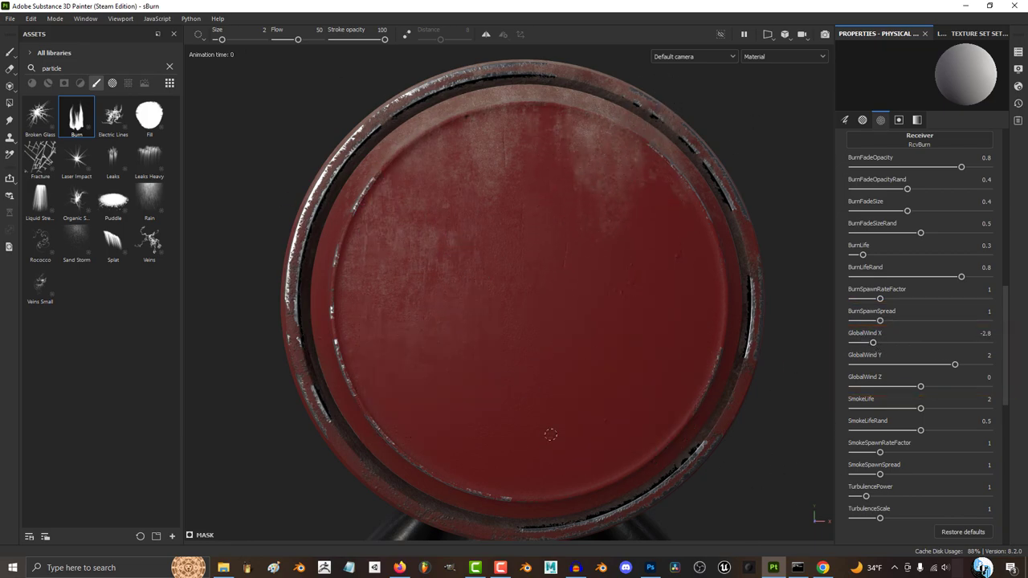
Compare burns at GlobalWind X -2.8 and 2.3, then with GlobalWind Y at 2.58 and GlobalWind Z at -3.02, on the red disc.
{"action": "left_click", "coordinate": [550, 434]}
{"action": "left_click_drag", "start_coordinate": [873, 343], "coordinate": [960, 344]}
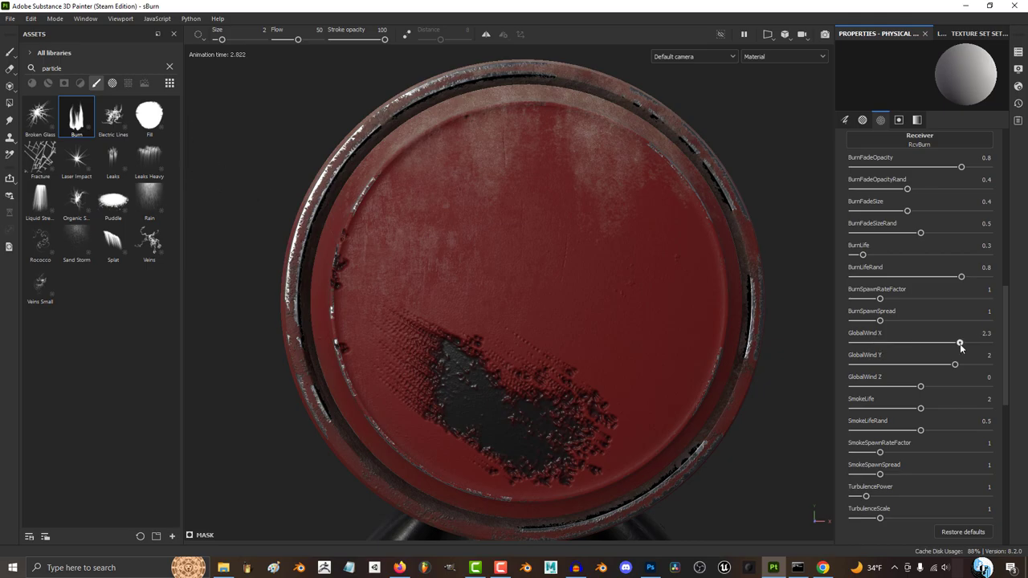
{"action": "left_click", "coordinate": [520, 234]}
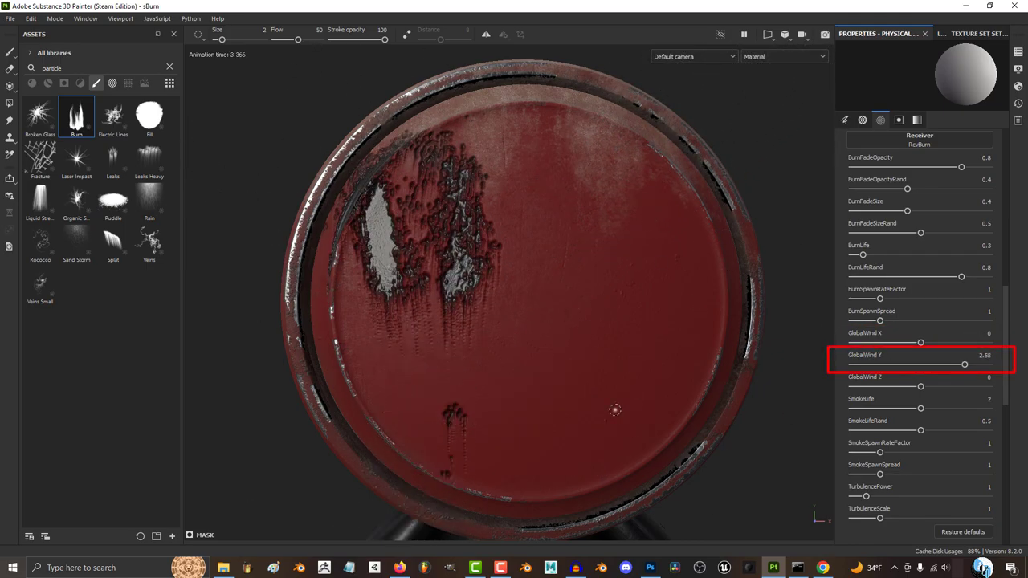
{"action": "left_click", "coordinate": [615, 409]}
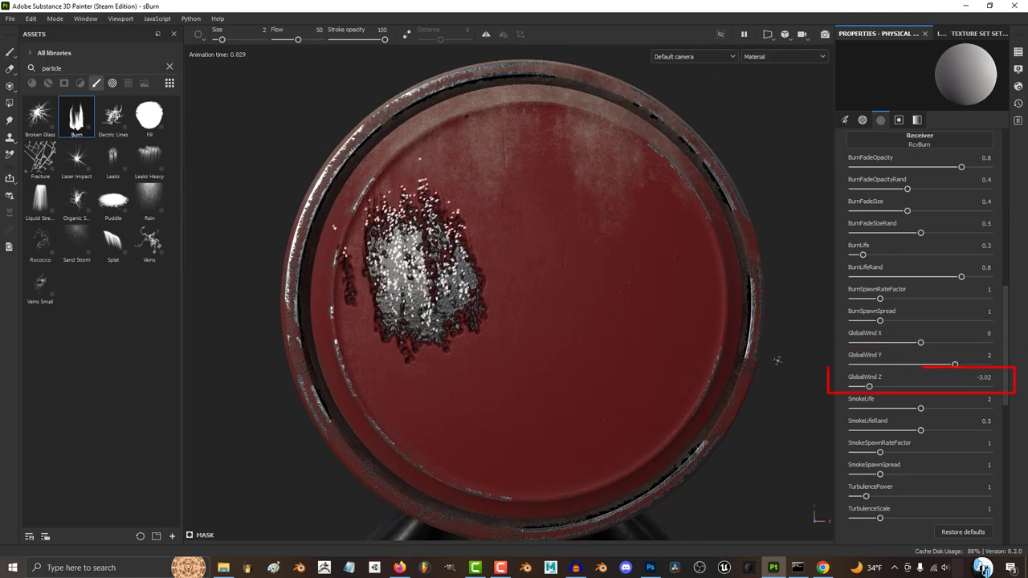
{"action": "left_click", "coordinate": [685, 358]}
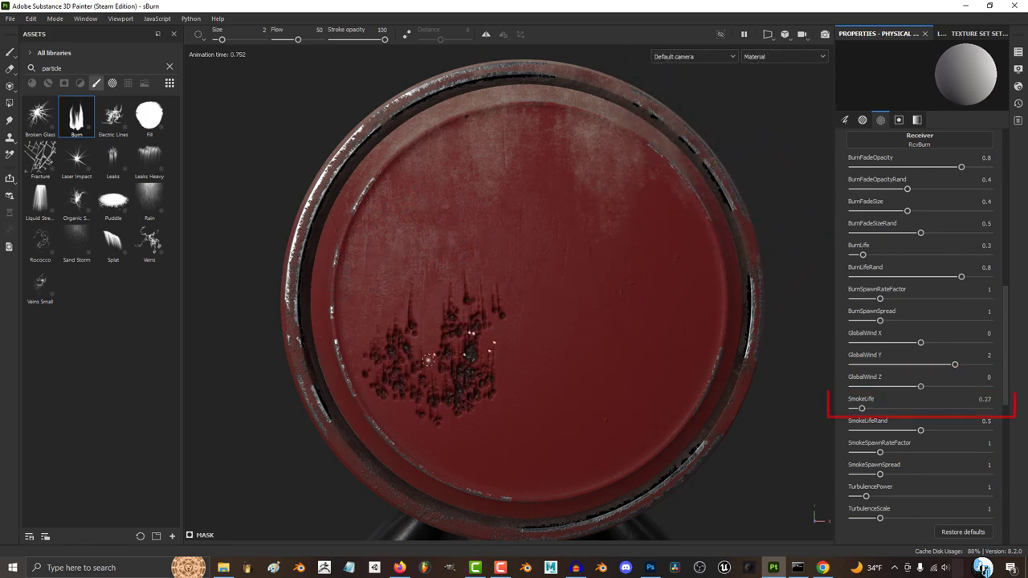
Compare burns while varying the smoke and turbulence parameters, including SmokeLife 0.27, SmokeLifeRand 0.06, SmokeSpawnRateFactor 0.47, SmokeSpawnSpread 0.26 and TurbulencePower 0.63.
{"action": "left_click", "coordinate": [613, 375]}
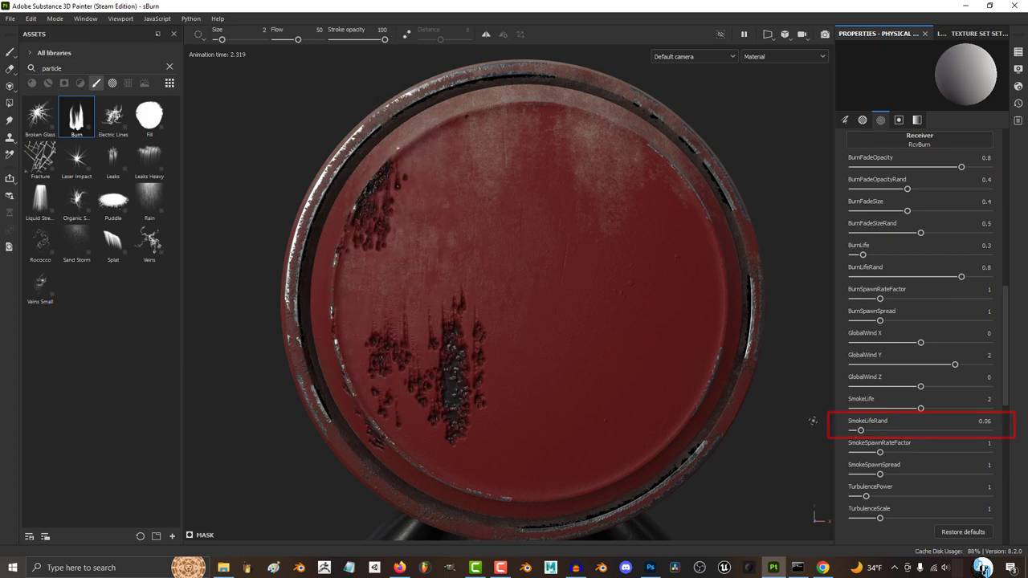
{"action": "left_click", "coordinate": [618, 404]}
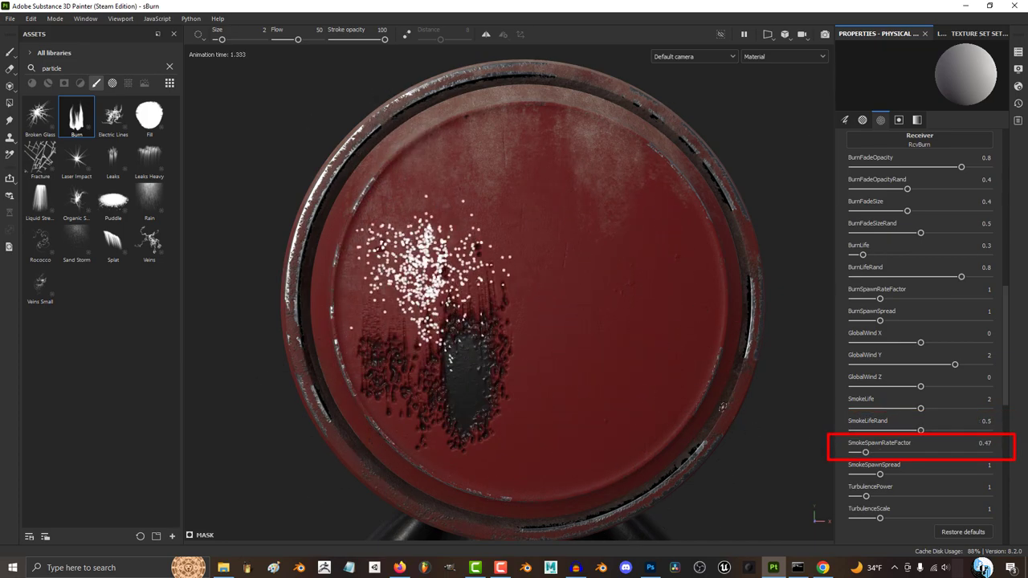
{"action": "left_click", "coordinate": [651, 389]}
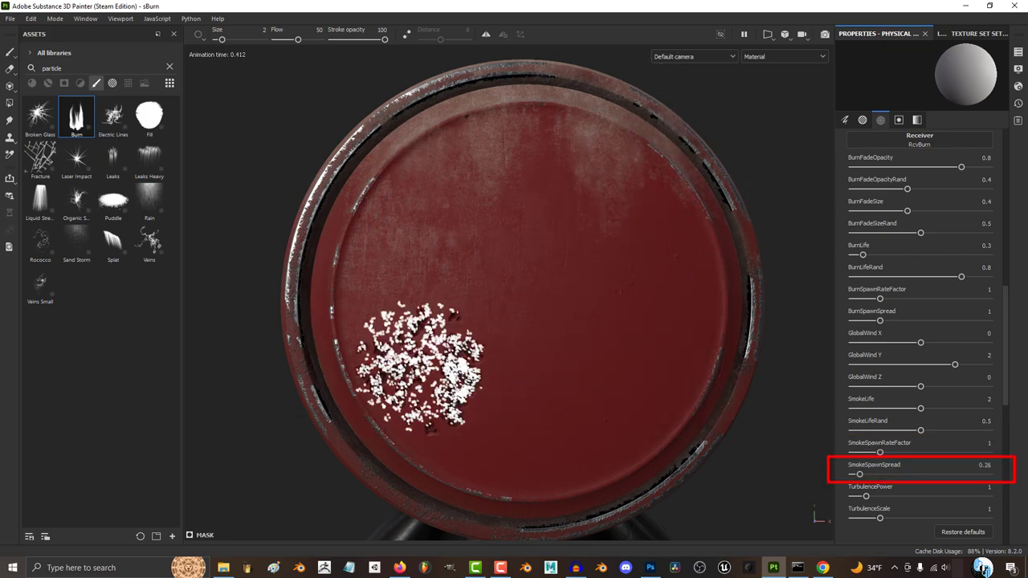
{"action": "left_click_drag", "start_coordinate": [859, 475], "coordinate": [971, 475]}
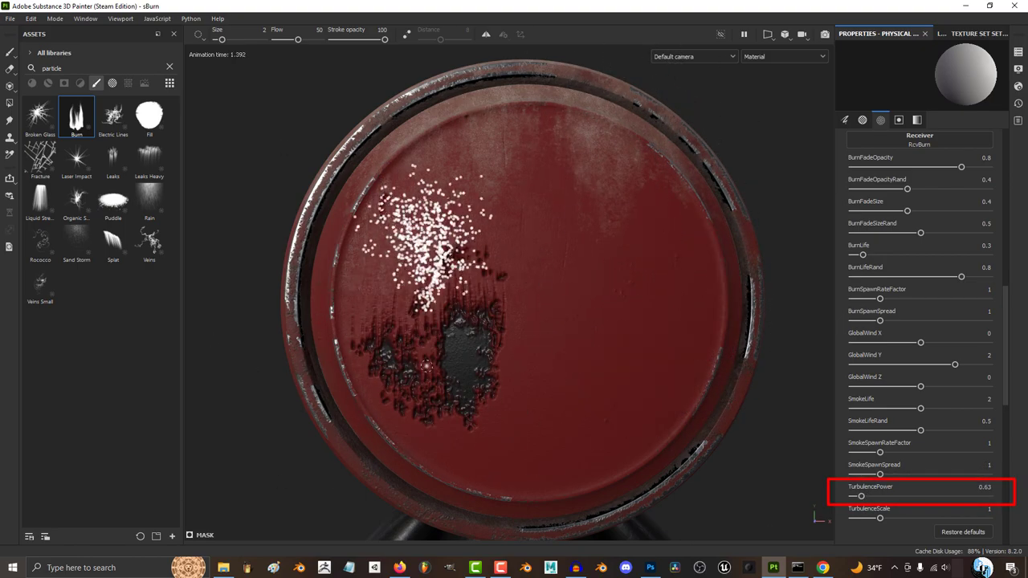
{"action": "left_click_drag", "start_coordinate": [861, 496], "coordinate": [864, 498]}
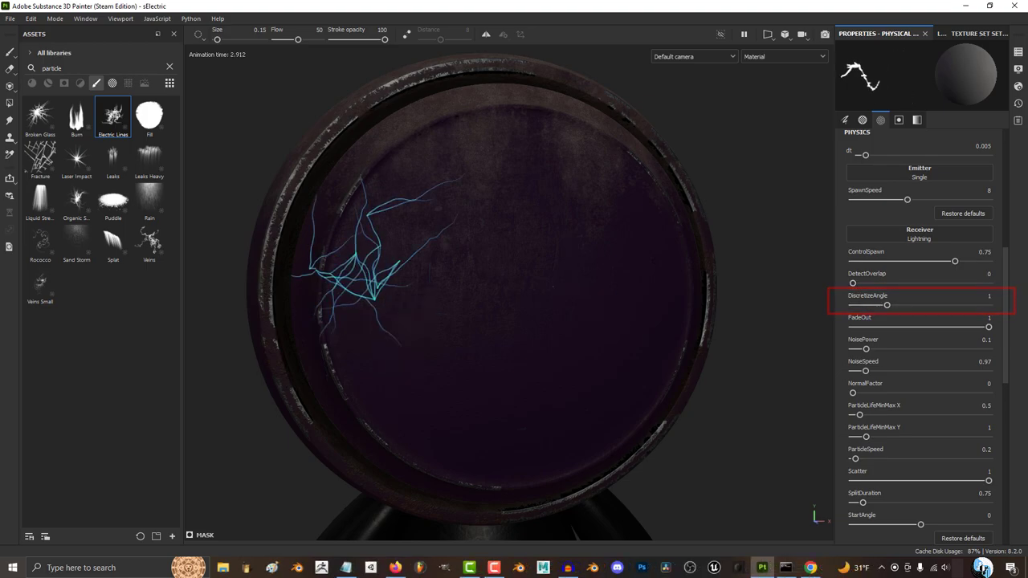
Compare Electric Lines strokes at DiscretizeAngle 2, a high NormalFactor, ParticleLifeMinMax X 9.8, and ParticleLifeMinMax Y 0.31 and 8.94.
{"action": "left_click", "coordinate": [886, 305]}
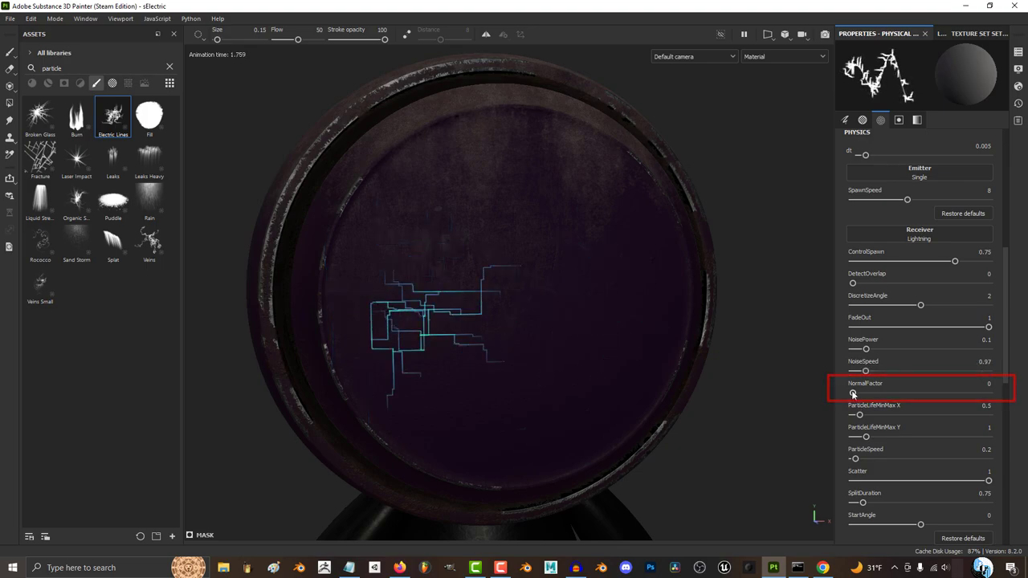
{"action": "left_click_drag", "start_coordinate": [852, 394], "coordinate": [969, 397]}
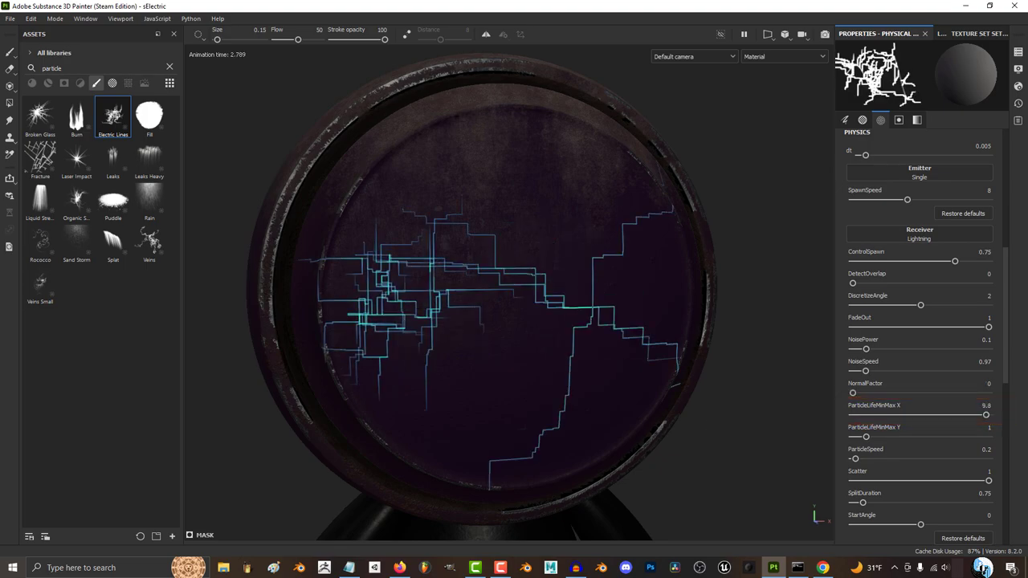
{"action": "left_click_drag", "start_coordinate": [985, 414], "coordinate": [988, 436]}
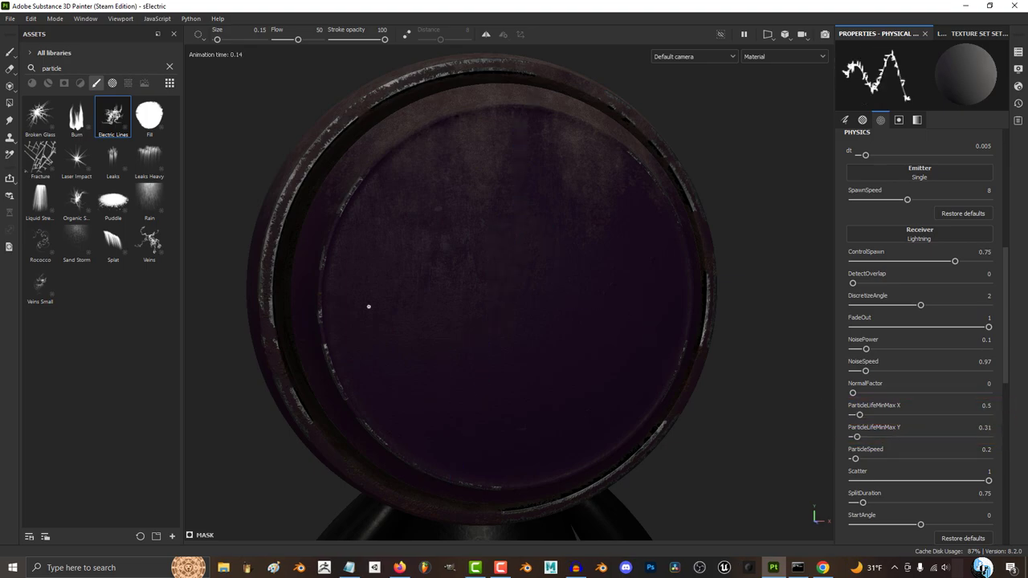
{"action": "left_click", "coordinate": [366, 307]}
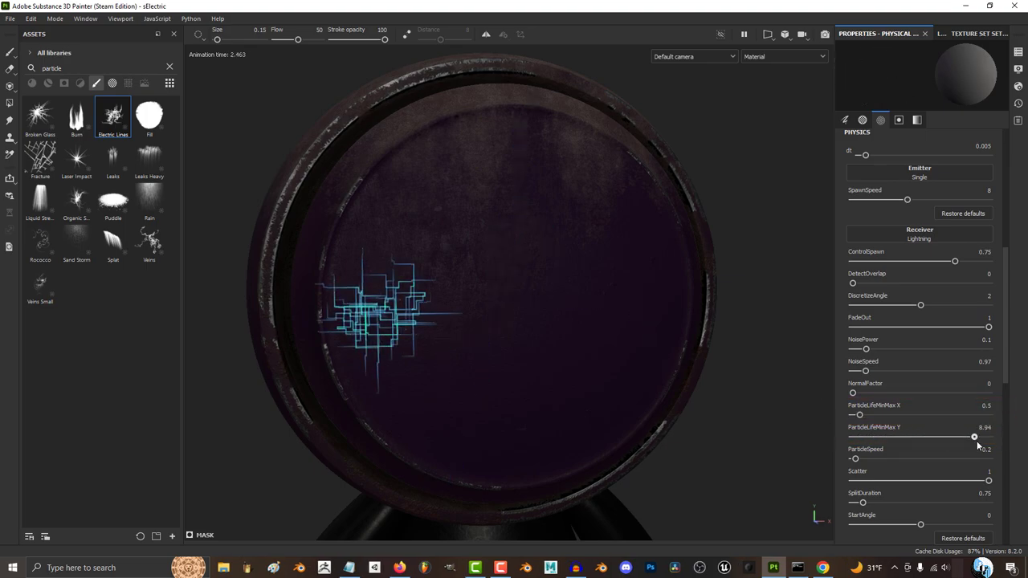
{"action": "left_click", "coordinate": [596, 317]}
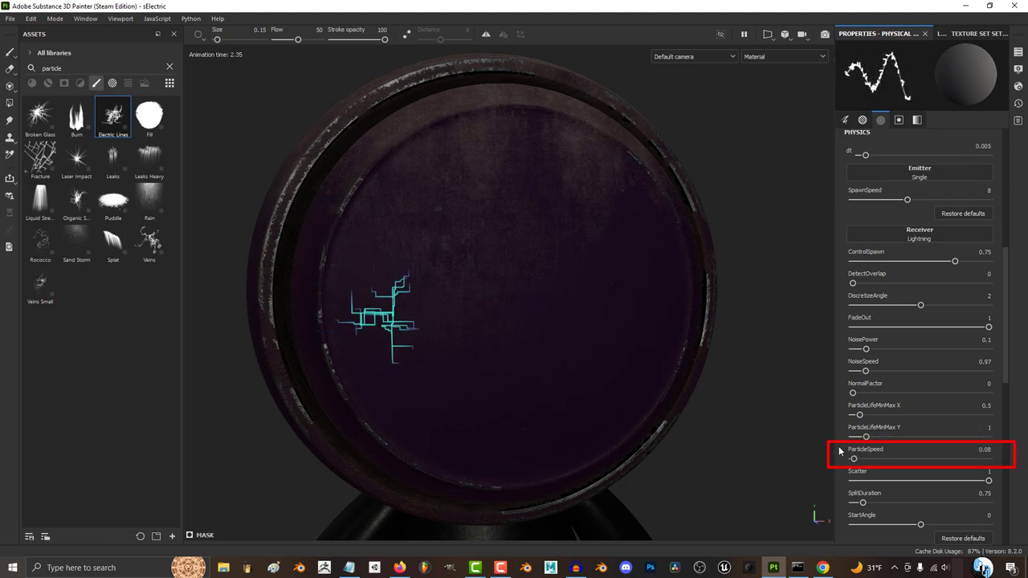
Compare Electric Lines strokes while varying ParticleSpeed from 0.08, lowering Scatter and raising StartAngle, undoing the earlier stroke.
{"action": "mouse_move", "coordinate": [854, 459]}
{"action": "left_mouse_down"}
{"action": "mouse_move", "coordinate": [875, 459]}
{"action": "mouse_move", "coordinate": [854, 458]}
{"action": "left_mouse_up"}
{"action": "left_click_drag", "start_coordinate": [988, 480], "coordinate": [862, 502]}
{"action": "key", "text": "ctrl+z"}
{"action": "mouse_move", "coordinate": [920, 525]}
{"action": "left_mouse_down"}
{"action": "mouse_move", "coordinate": [858, 524]}
{"action": "mouse_move", "coordinate": [956, 521]}
{"action": "left_mouse_up"}
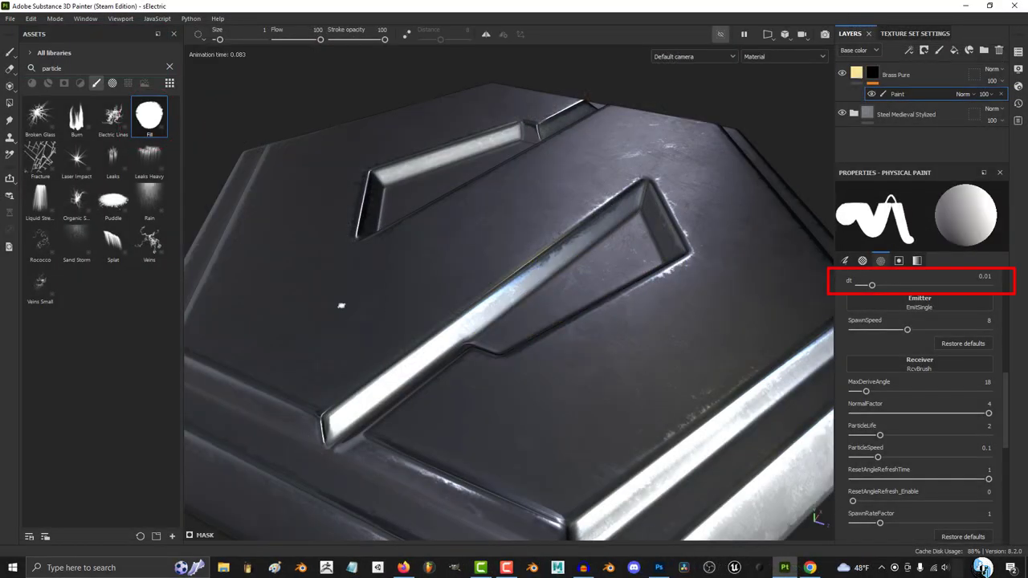
Compare Fill strokes on the dark metal panel at dt 0.01 and 0.093, and at SpawnSpeed 1.34 and a higher speed.
{"action": "left_click", "coordinate": [341, 303]}
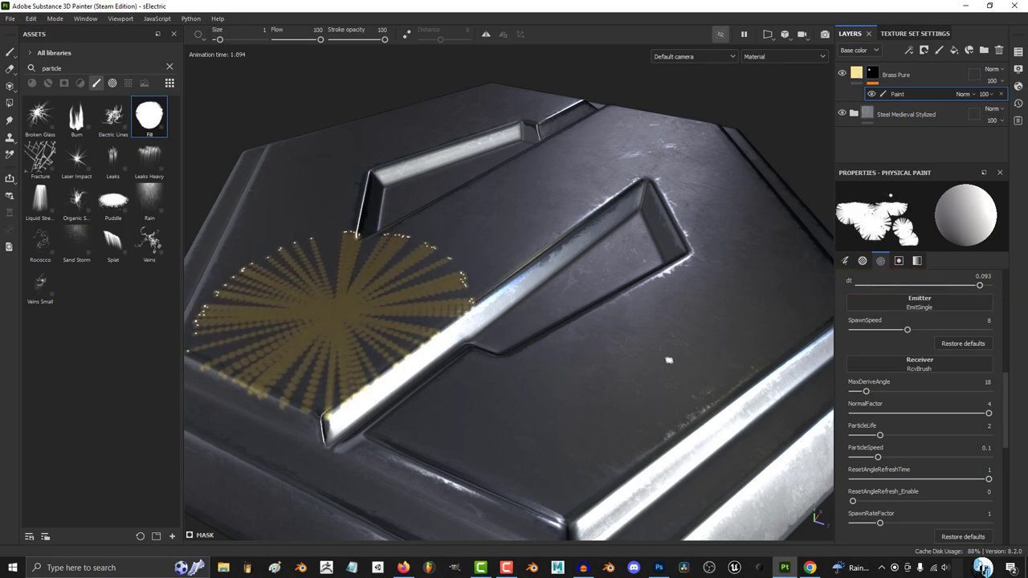
{"action": "left_click_drag", "start_coordinate": [907, 329], "coordinate": [905, 331]}
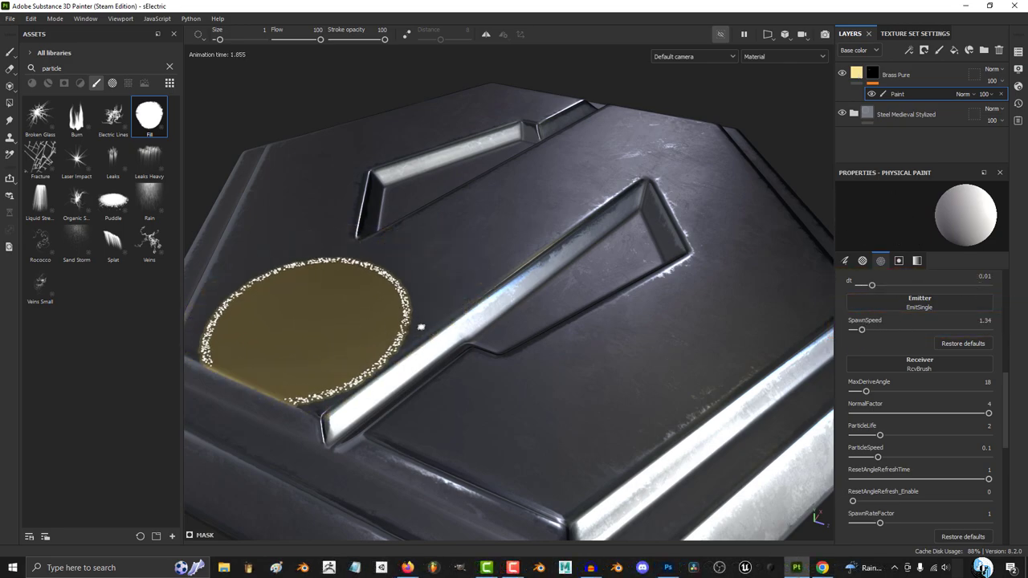
{"action": "left_click", "coordinate": [672, 333]}
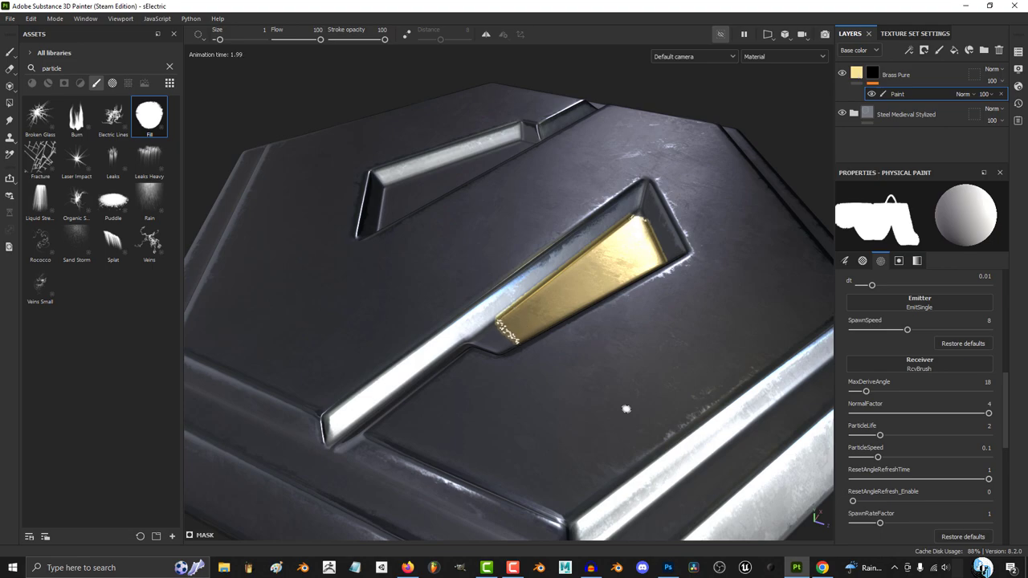
Compare Fill strokes at MaxDeriveAngle 18 and 167.24, at a higher ParticleSpeed, and at low and 3.33 SpawnRateFactor.
{"action": "left_click_drag", "start_coordinate": [866, 391], "coordinate": [868, 392]}
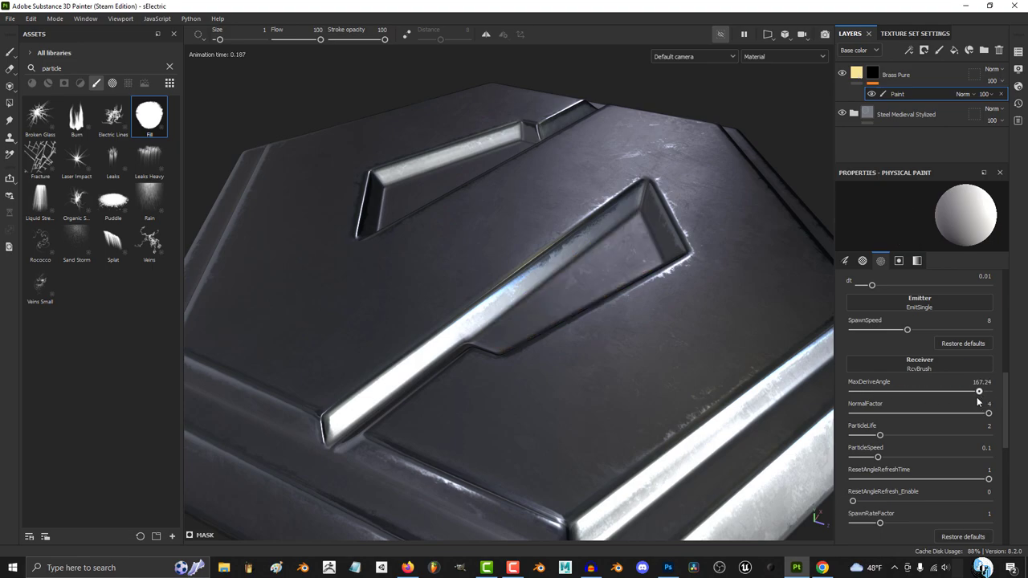
{"action": "left_click", "coordinate": [587, 279]}
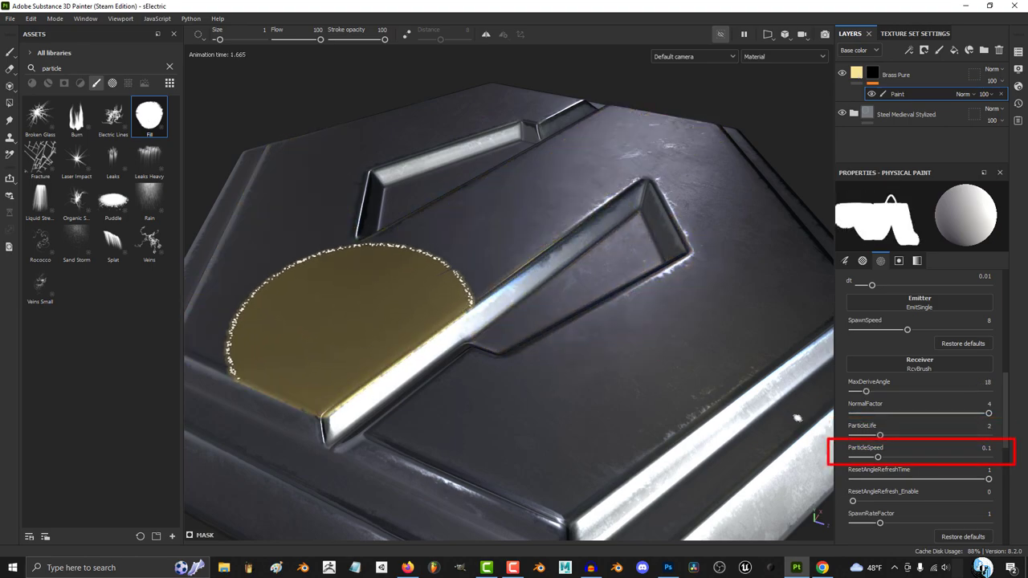
{"action": "left_click_drag", "start_coordinate": [877, 457], "coordinate": [964, 460]}
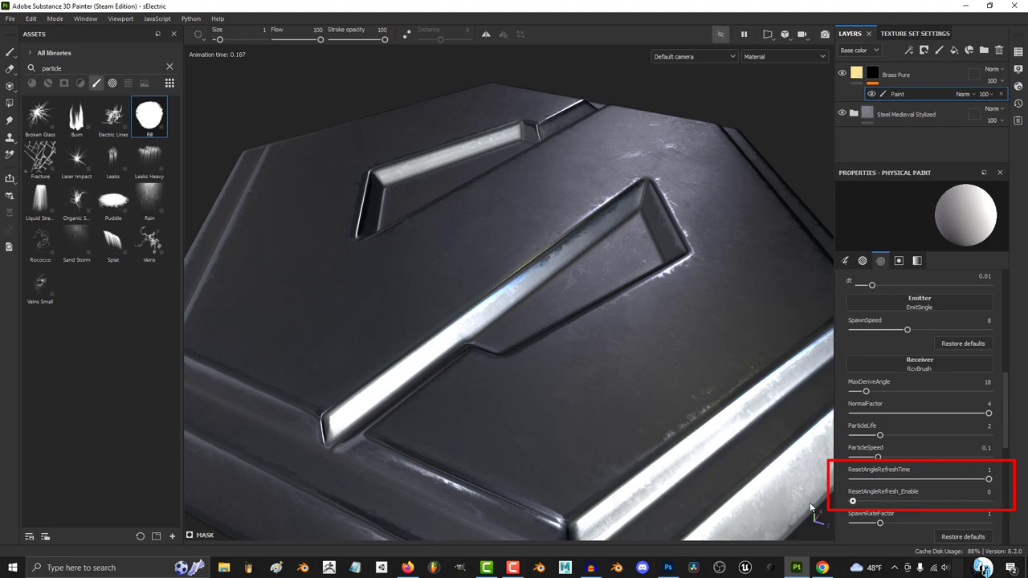
{"action": "left_click_drag", "start_coordinate": [879, 523], "coordinate": [864, 523]}
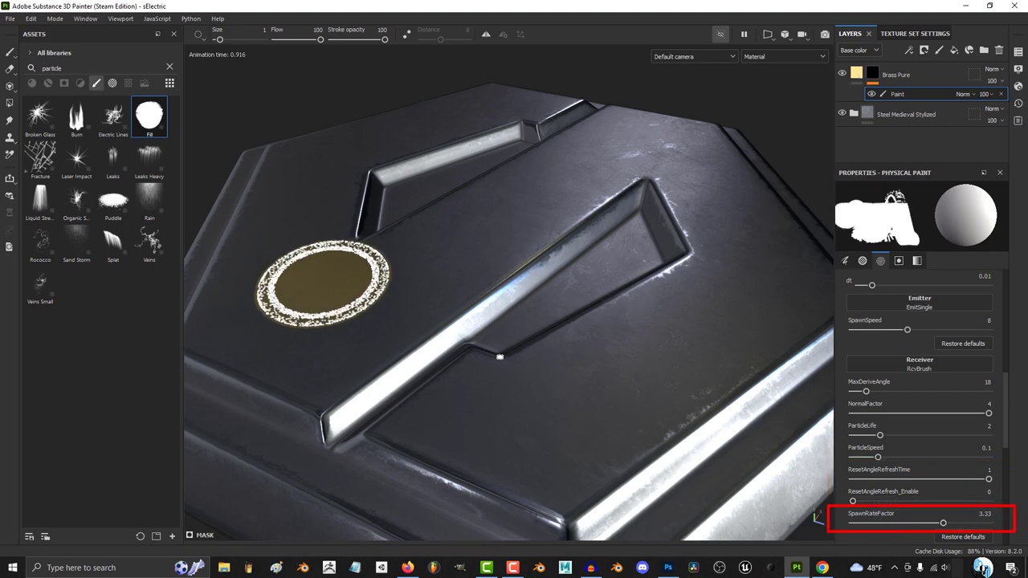
{"action": "left_click_drag", "start_coordinate": [926, 523], "coordinate": [853, 522]}
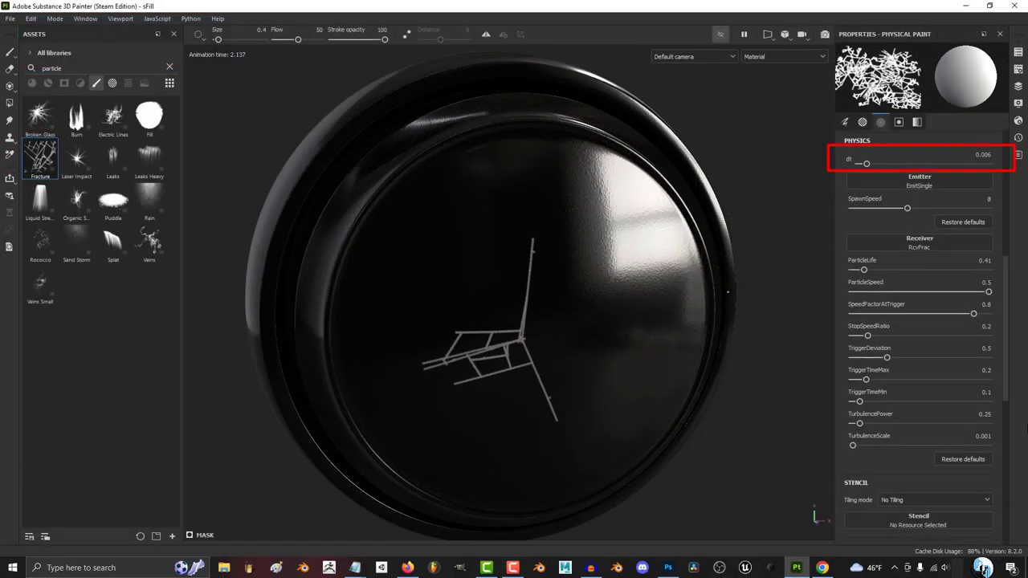
Compare Fracture strokes on the black disc at low and high dt, SpawnSpeed and ParticleLife, starting from 0.006, 1.18 and 0.36.
{"action": "left_click_drag", "start_coordinate": [866, 163], "coordinate": [914, 163]}
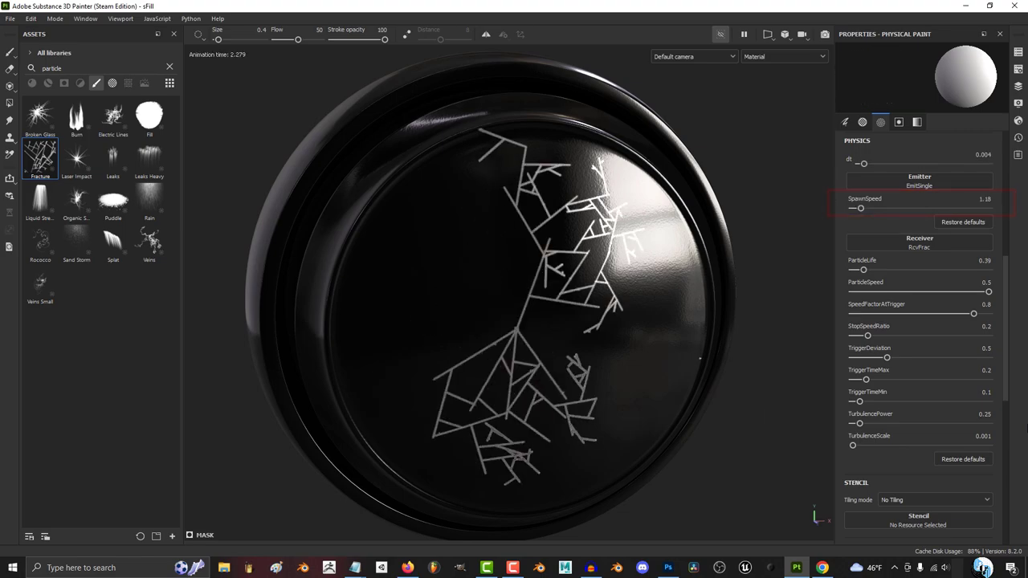
{"action": "left_click_drag", "start_coordinate": [860, 208], "coordinate": [868, 209]}
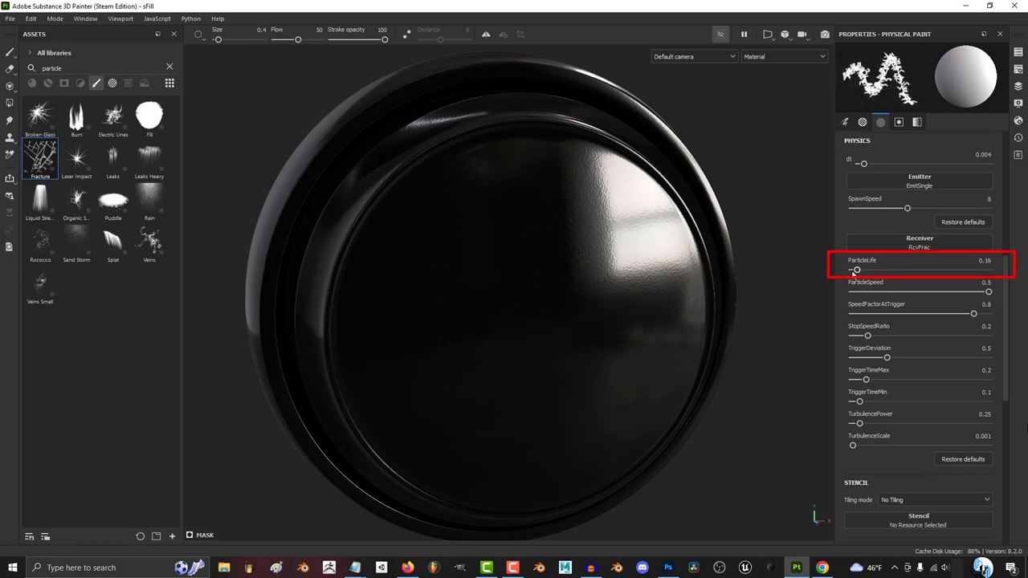
{"action": "left_click_drag", "start_coordinate": [856, 269], "coordinate": [925, 269]}
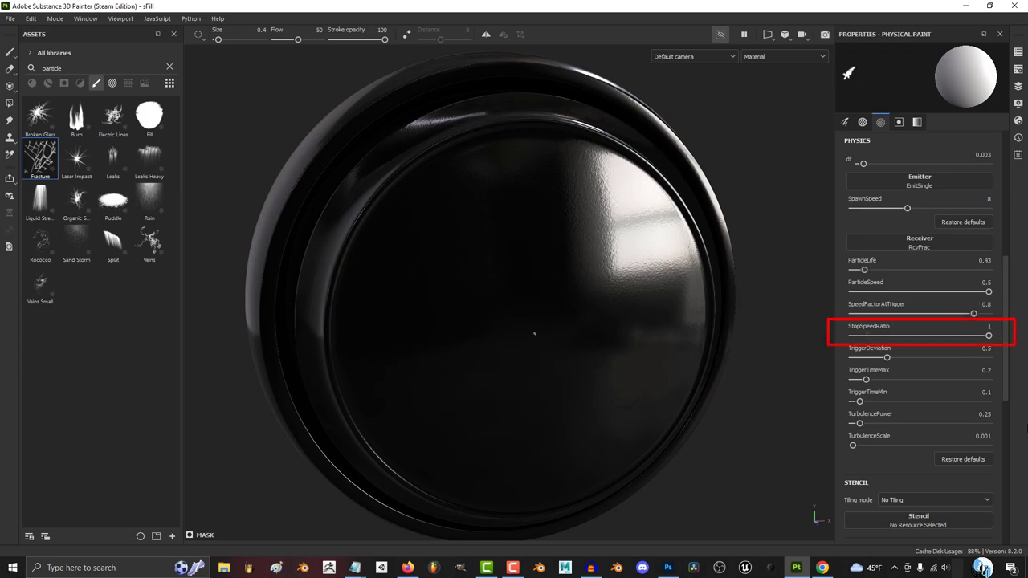
Compare Fracture strokes while varying StopSpeedRatio from 1, TriggerDeviation from 0.13, TriggerTimeMax from 0.11, and TriggerTimeMin.
{"action": "left_click_drag", "start_coordinate": [988, 336], "coordinate": [960, 336]}
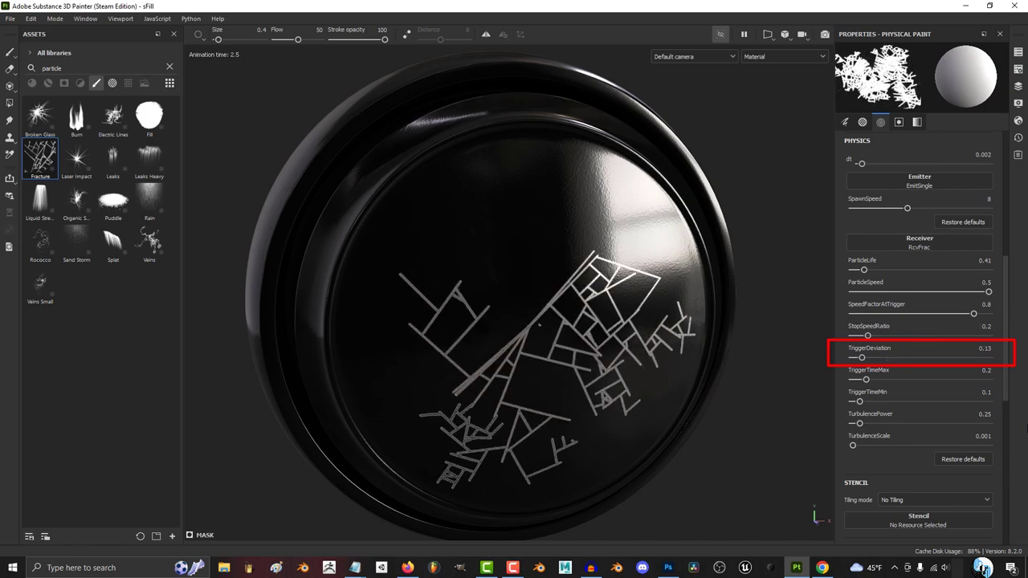
{"action": "left_click_drag", "start_coordinate": [862, 357], "coordinate": [895, 357]}
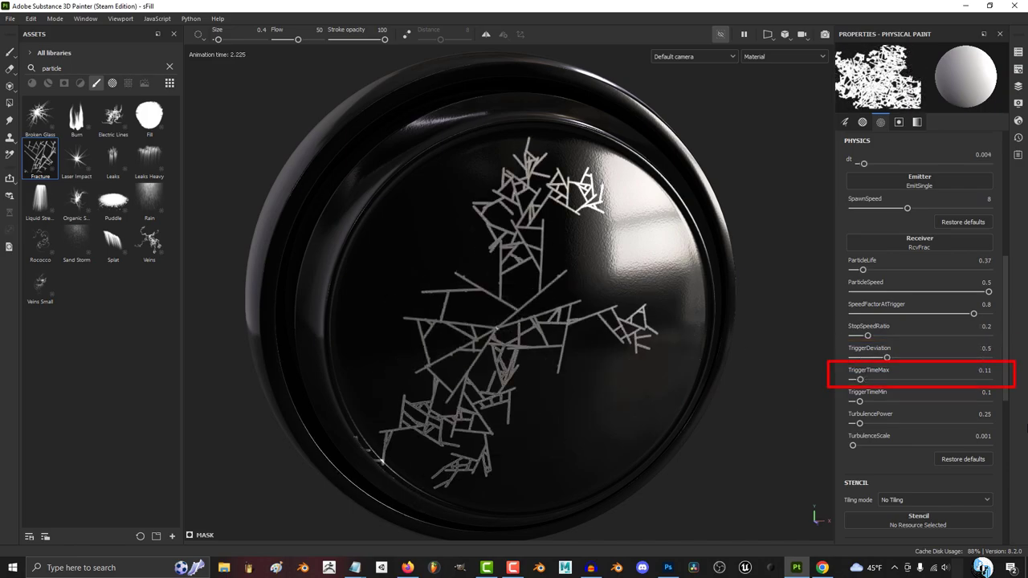
{"action": "left_click_drag", "start_coordinate": [860, 380], "coordinate": [980, 382]}
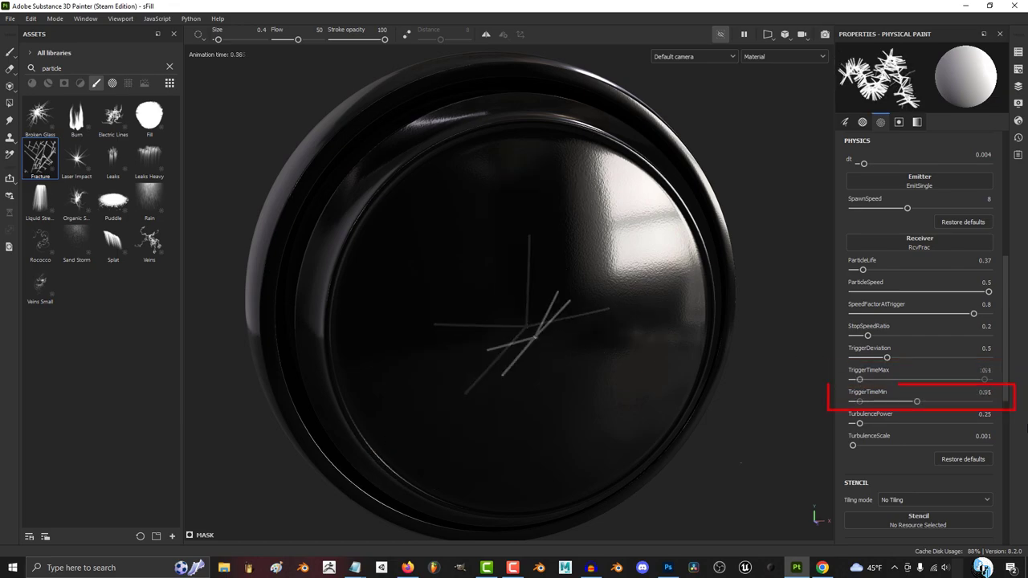
{"action": "mouse_move", "coordinate": [859, 402]}
{"action": "left_mouse_down"}
{"action": "mouse_move", "coordinate": [878, 401]}
{"action": "mouse_move", "coordinate": [856, 404]}
{"action": "left_mouse_up"}
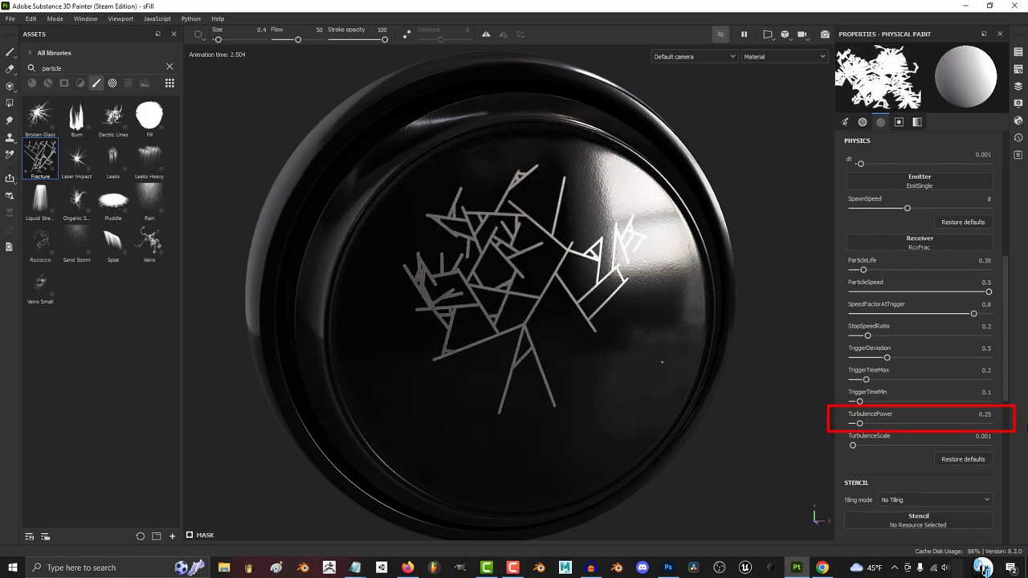
Compare Fracture strokes with TurbulencePower at 0.25 and 5, and with TurbulenceScale at 0.001 and near its maximum.
{"action": "left_click_drag", "start_coordinate": [859, 423], "coordinate": [985, 423]}
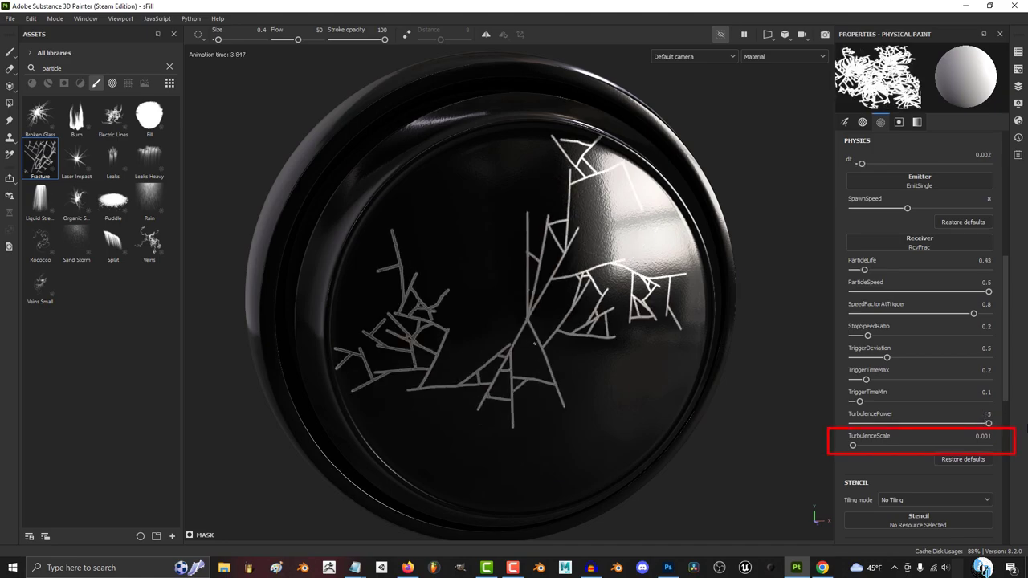
{"action": "left_click_drag", "start_coordinate": [851, 446], "coordinate": [987, 445]}
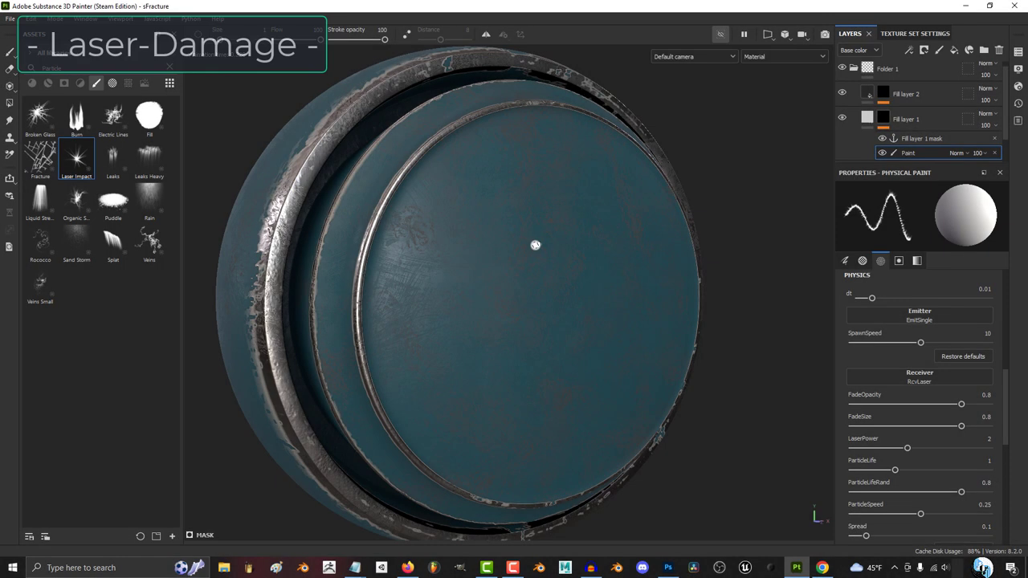
Paint Laser Impact marks on the blue disc from frontal and oblique camera angles to compare the direction of the streaks.
{"action": "left_click", "coordinate": [533, 242]}
{"action": "left_click", "coordinate": [487, 295]}
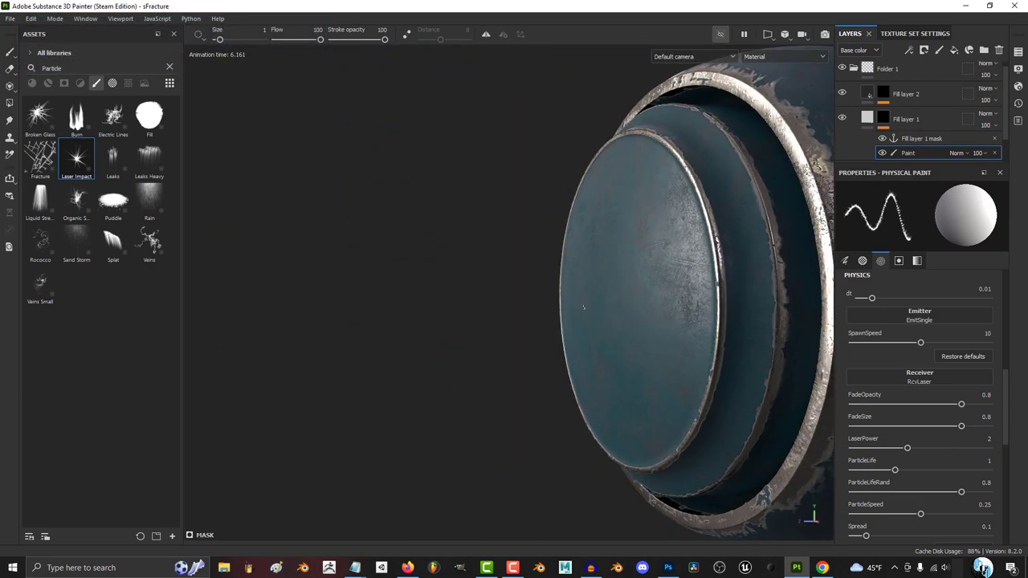
{"action": "left_click", "coordinate": [630, 393]}
{"action": "left_click_drag", "start_coordinate": [630, 393], "coordinate": [617, 321], "text": "alt"}
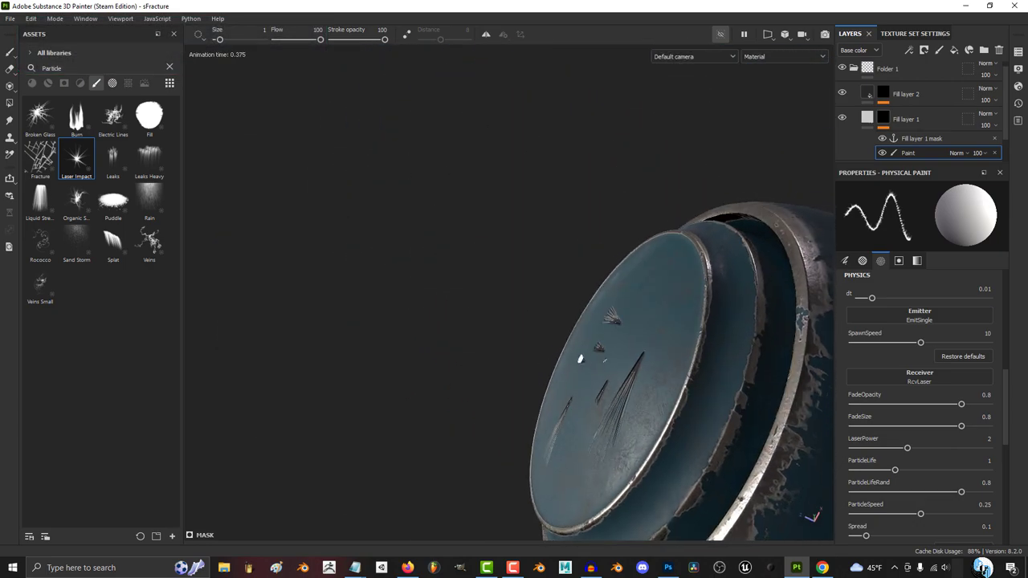
{"action": "left_click_drag", "start_coordinate": [579, 359], "coordinate": [687, 366], "text": "alt"}
{"action": "left_click_drag", "start_coordinate": [561, 318], "coordinate": [550, 323], "text": "alt"}
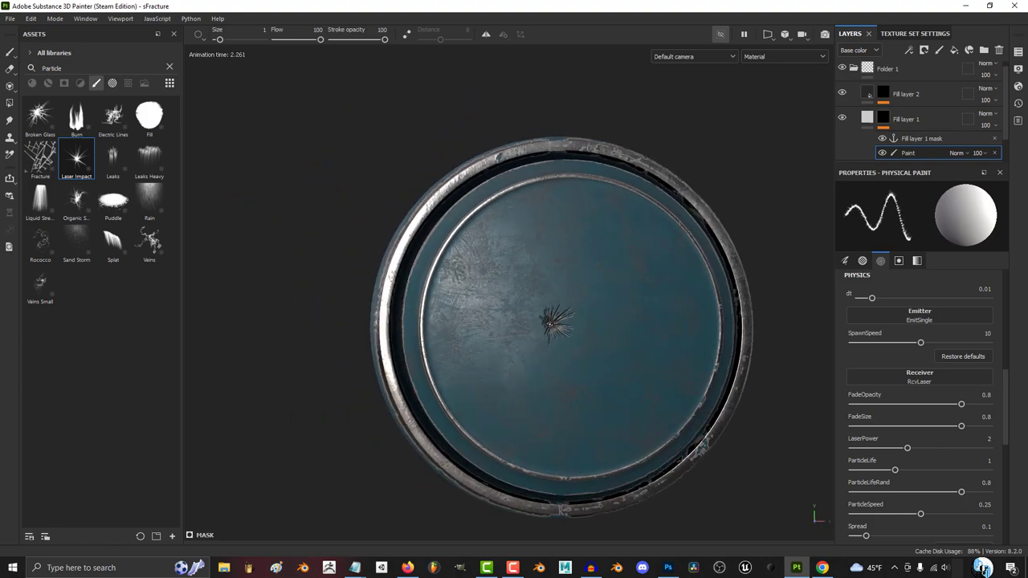
Paint Laser Impact marks on the blue disc with dt at 0.003, and compare SpawnSpeed at 1.81 and a higher value.
{"action": "left_click_drag", "start_coordinate": [596, 387], "coordinate": [607, 351], "text": "alt"}
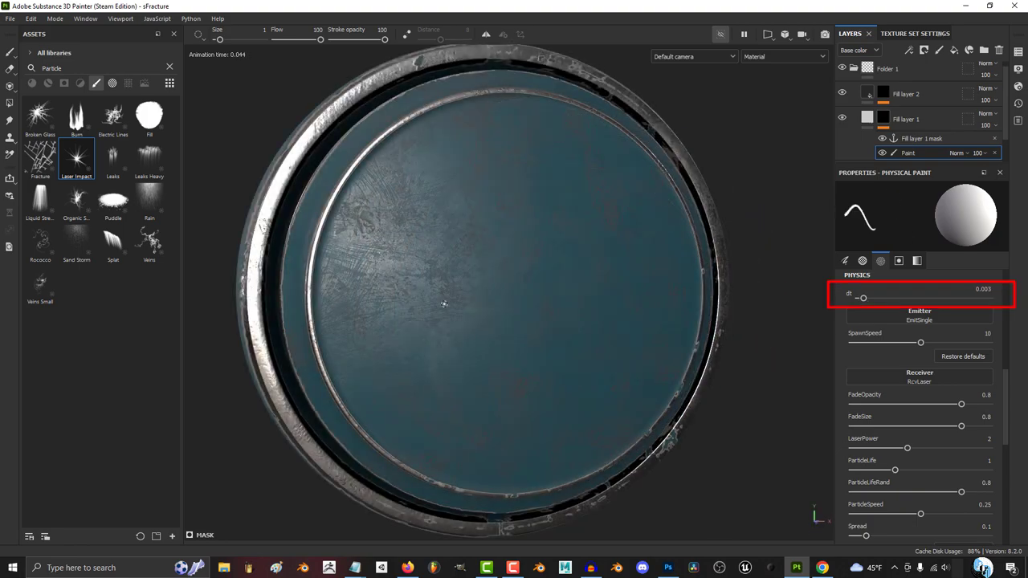
{"action": "left_click", "coordinate": [443, 304]}
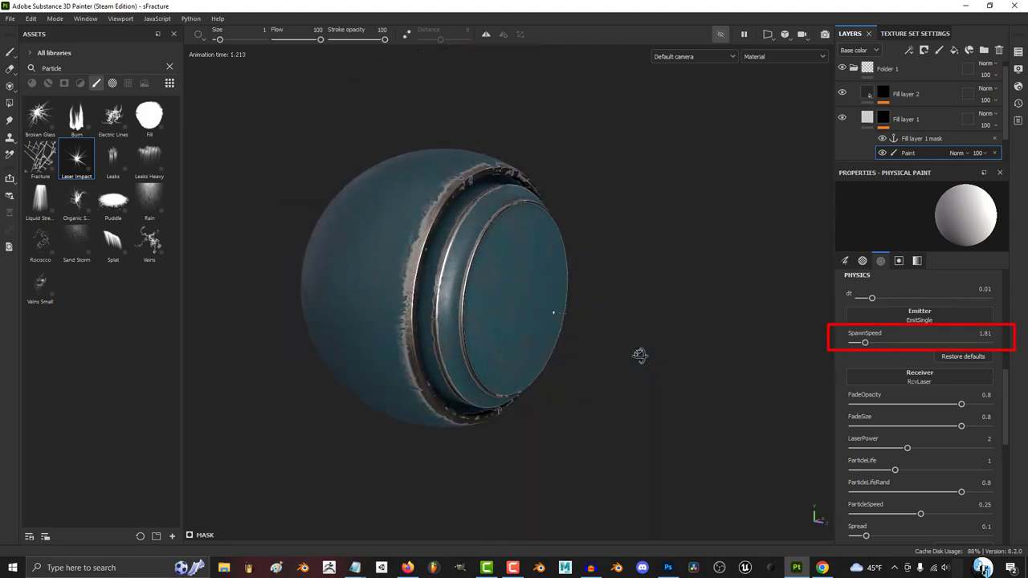
{"action": "left_click_drag", "start_coordinate": [638, 351], "coordinate": [464, 320], "text": "alt"}
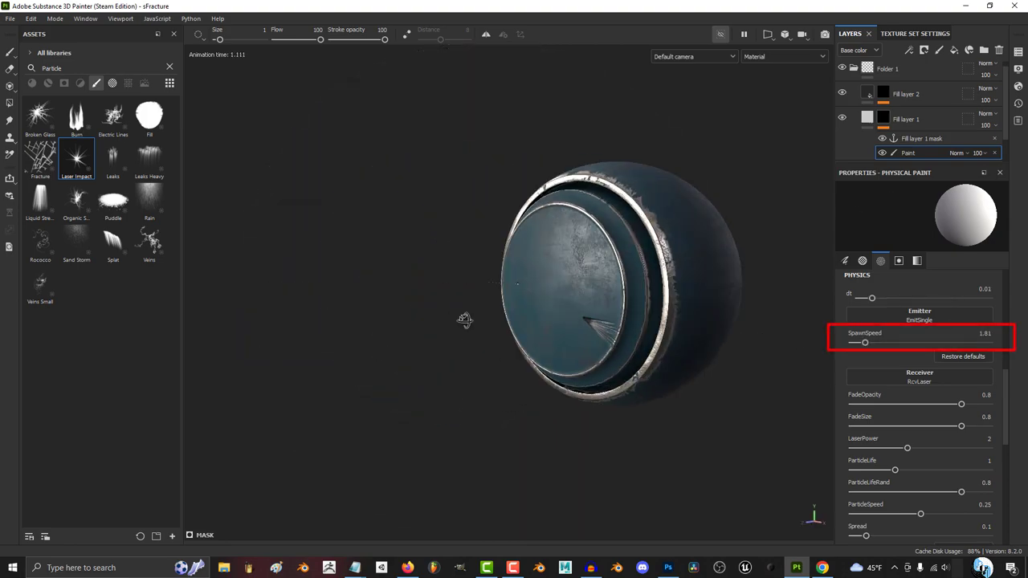
{"action": "left_click_drag", "start_coordinate": [865, 342], "coordinate": [924, 343]}
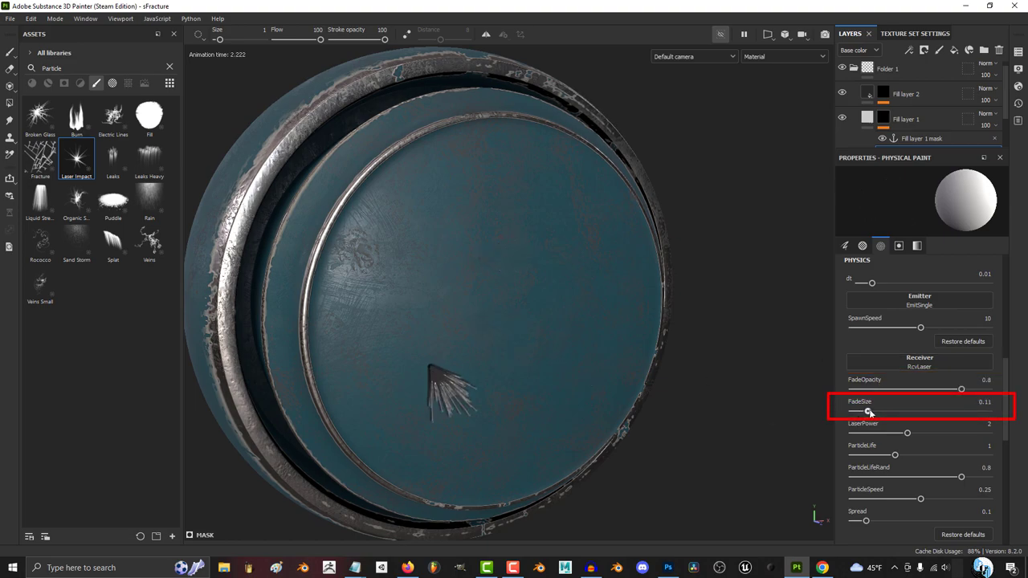
Compare Laser Impact marks while raising FadeSize from 0.11, with LaserPower at 5, and with ParticleLife at 0.36 and 3.
{"action": "left_click_drag", "start_coordinate": [869, 411], "coordinate": [988, 411]}
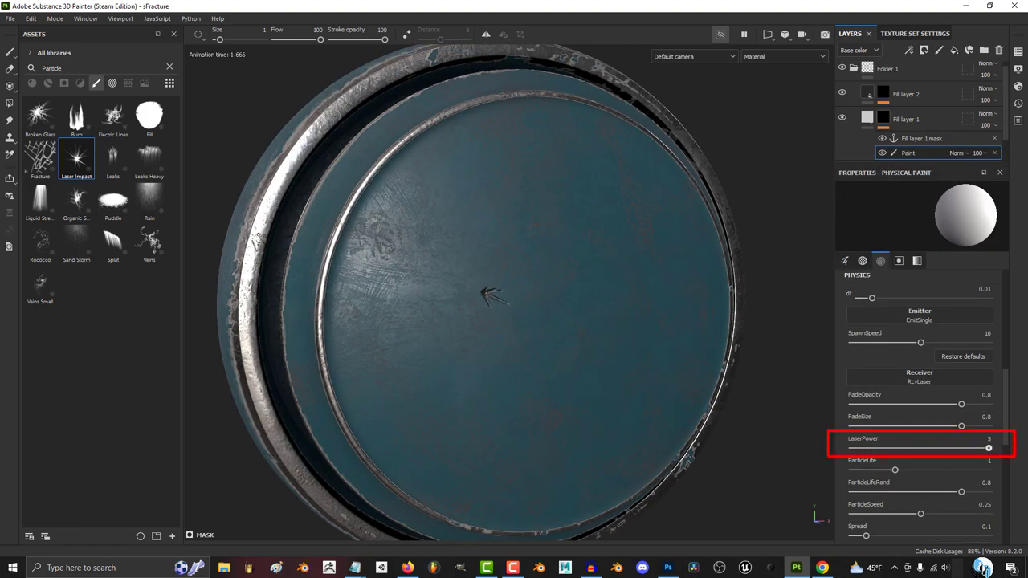
{"action": "left_click", "coordinate": [536, 243]}
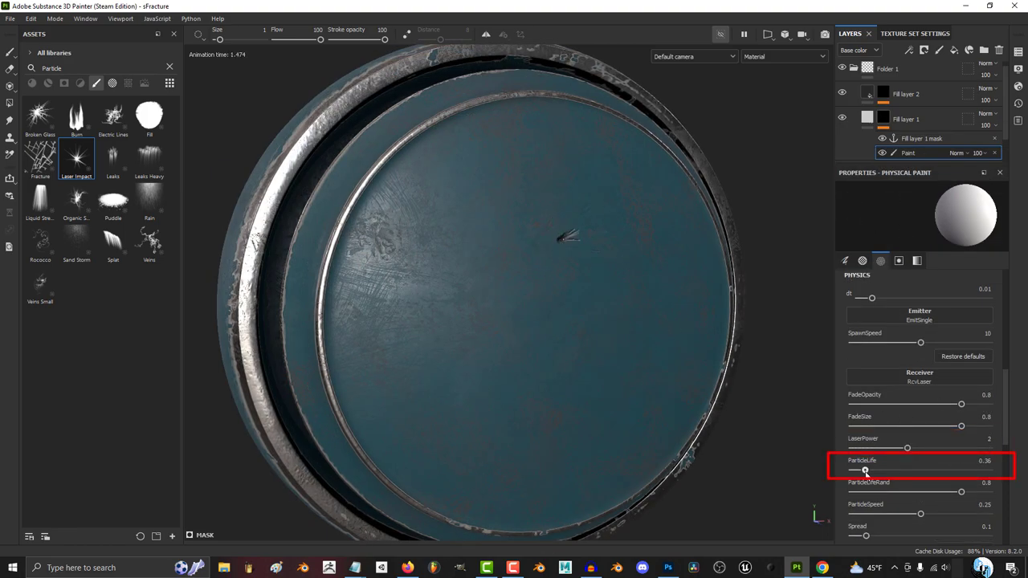
{"action": "left_click_drag", "start_coordinate": [864, 472], "coordinate": [987, 471]}
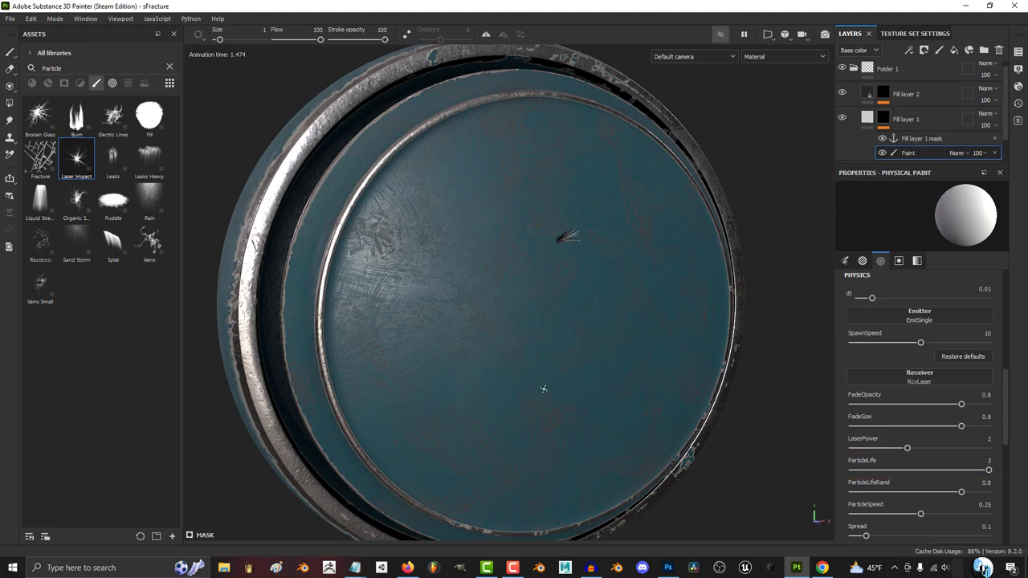
{"action": "left_click", "coordinate": [537, 327]}
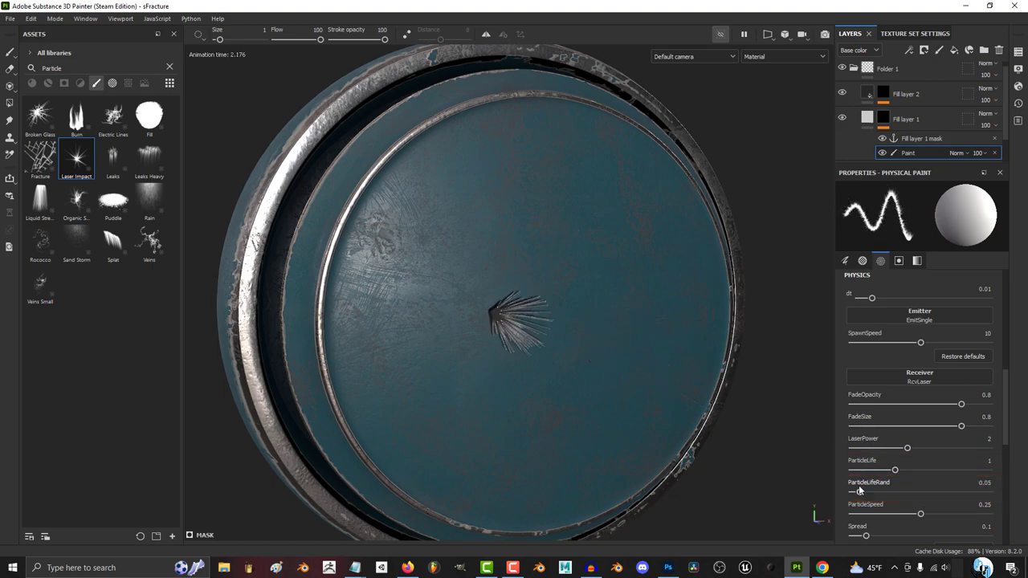
Compare Laser Impact marks while raising ParticleLifeRand from 0.05 and Spread from 0 to their maximums.
{"action": "left_click_drag", "start_coordinate": [858, 490], "coordinate": [987, 493]}
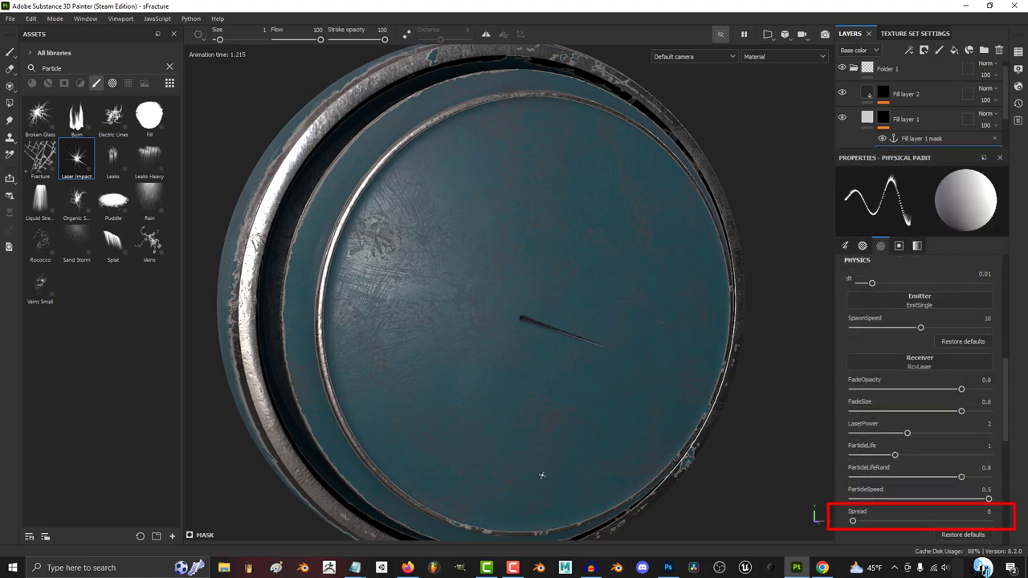
{"action": "left_click_drag", "start_coordinate": [853, 521], "coordinate": [1009, 524]}
{"action": "left_click", "coordinate": [566, 220]}
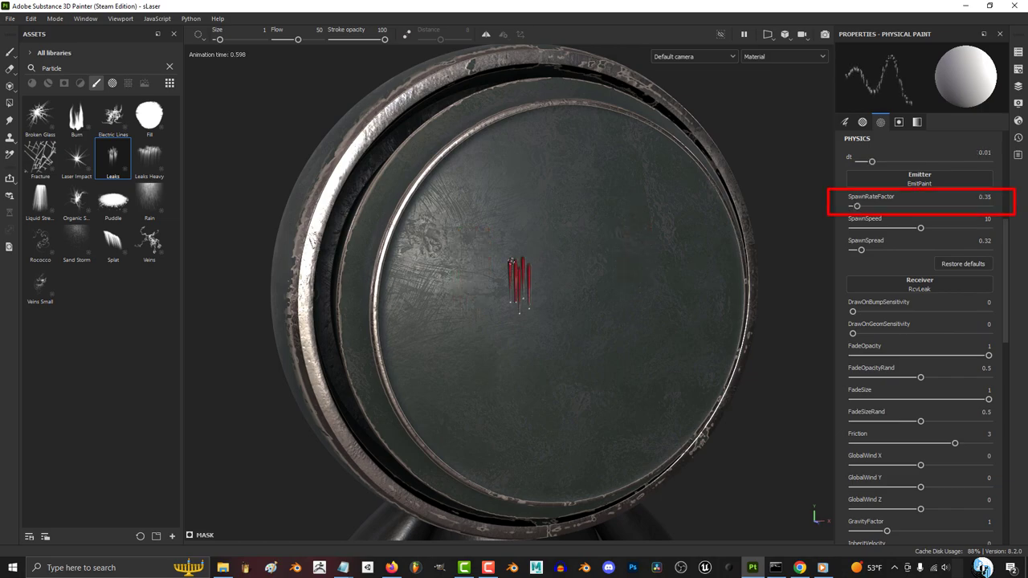
Compare Leaks strokes on the dark disc while varying SpawnRateFactor from 0.35, SpawnSpeed from 2.28 and SpawnSpread from 0.16.
{"action": "left_click", "coordinate": [654, 239]}
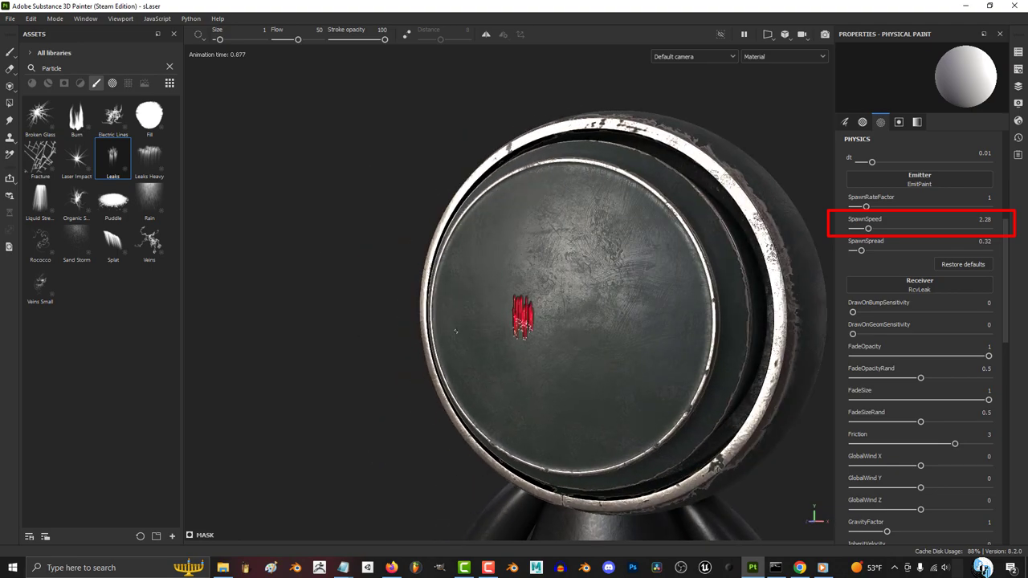
{"action": "left_click_drag", "start_coordinate": [514, 338], "coordinate": [691, 336], "text": "alt"}
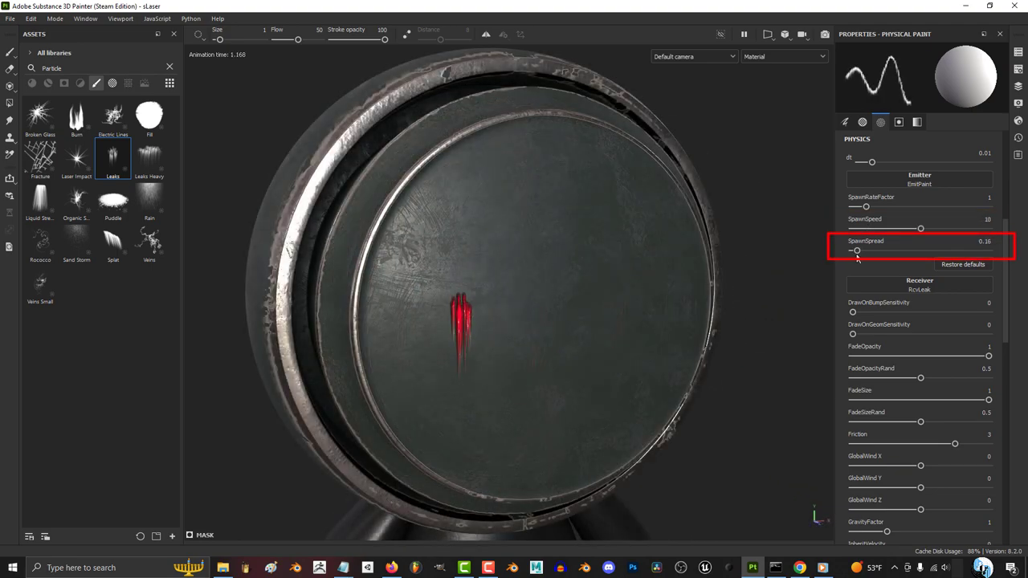
{"action": "left_click_drag", "start_coordinate": [923, 250], "coordinate": [968, 251]}
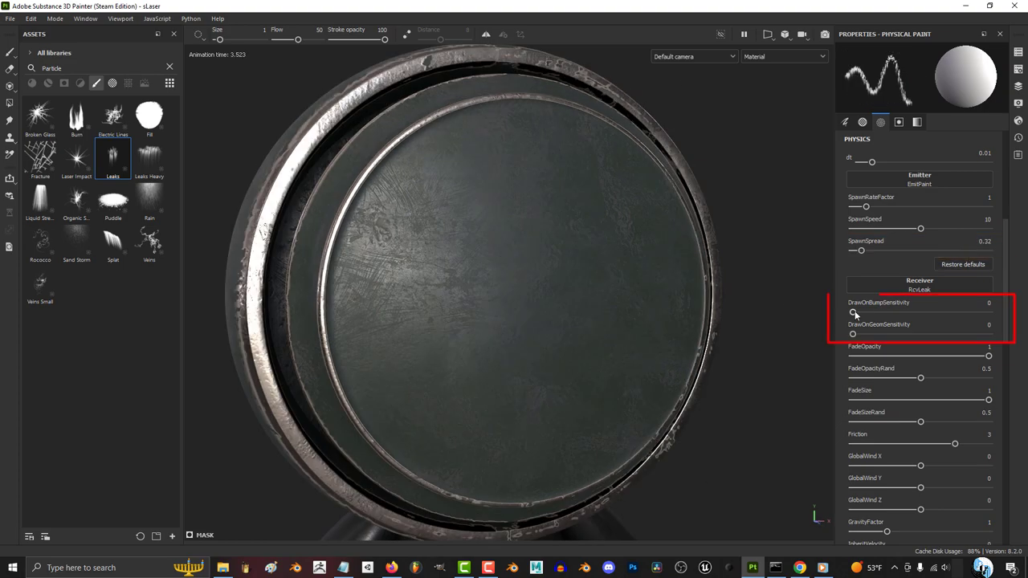
Paint Leaks strokes across the dark disc to test DrawOnBumpSensitivity at 0.07.
{"action": "left_click", "coordinate": [483, 274]}
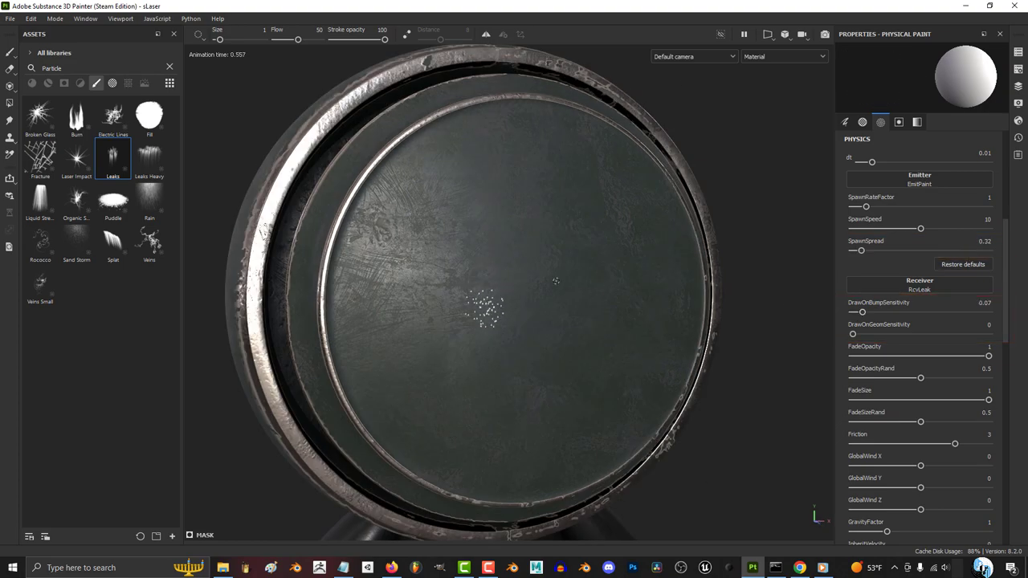
{"action": "left_click", "coordinate": [555, 280]}
{"action": "left_click", "coordinate": [623, 269]}
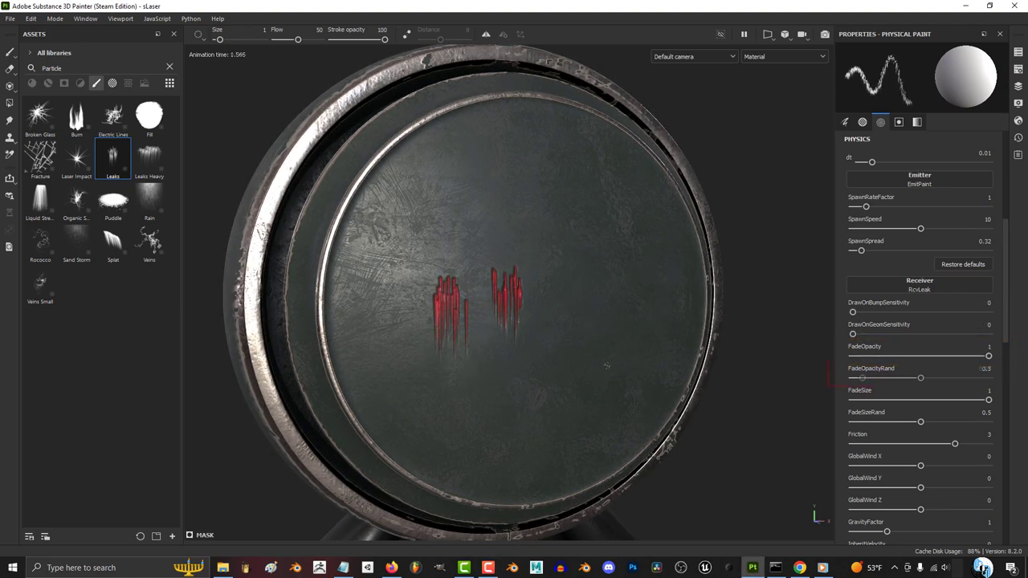
Raise FadeOpacityRand from a low value and FadeSize from 0.04 to their maximums to compare the Leaks strokes.
{"action": "left_click_drag", "start_coordinate": [871, 384], "coordinate": [1021, 388]}
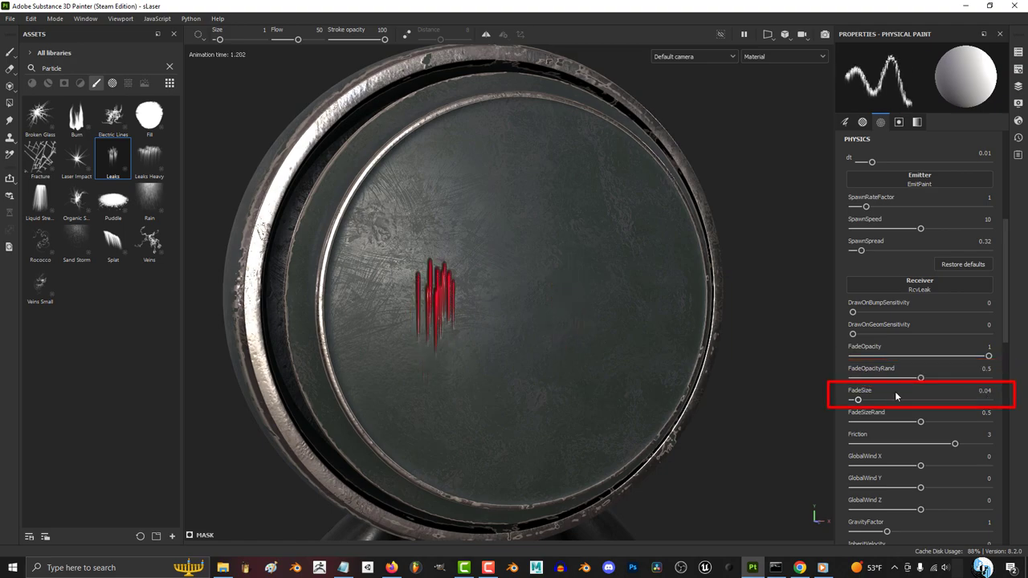
{"action": "left_click_drag", "start_coordinate": [896, 397], "coordinate": [1016, 411]}
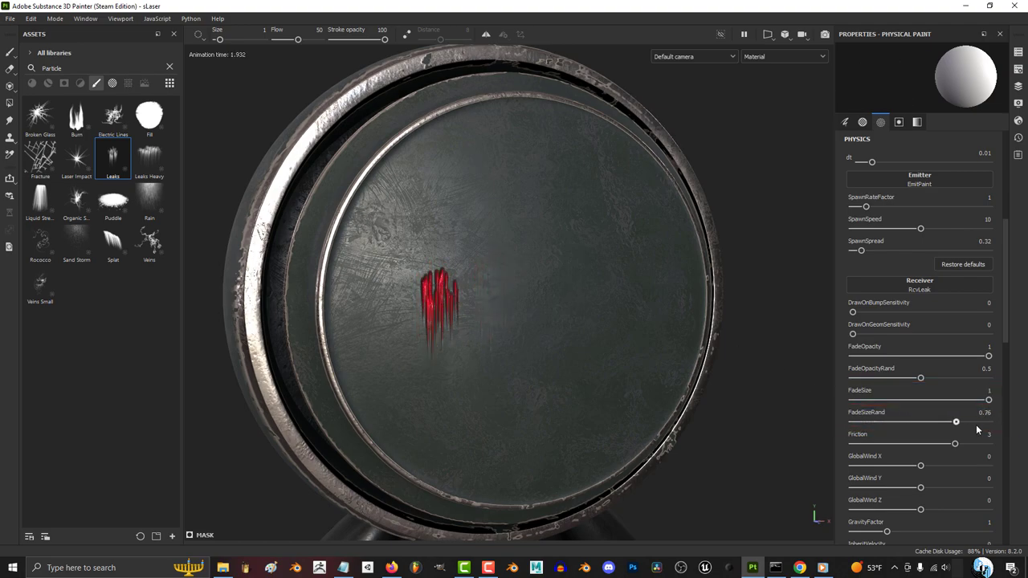
Paint Leaks strokes with a raised FadeSizeRand, and compare Friction at 0.19 and 4.
{"action": "left_click", "coordinate": [493, 272]}
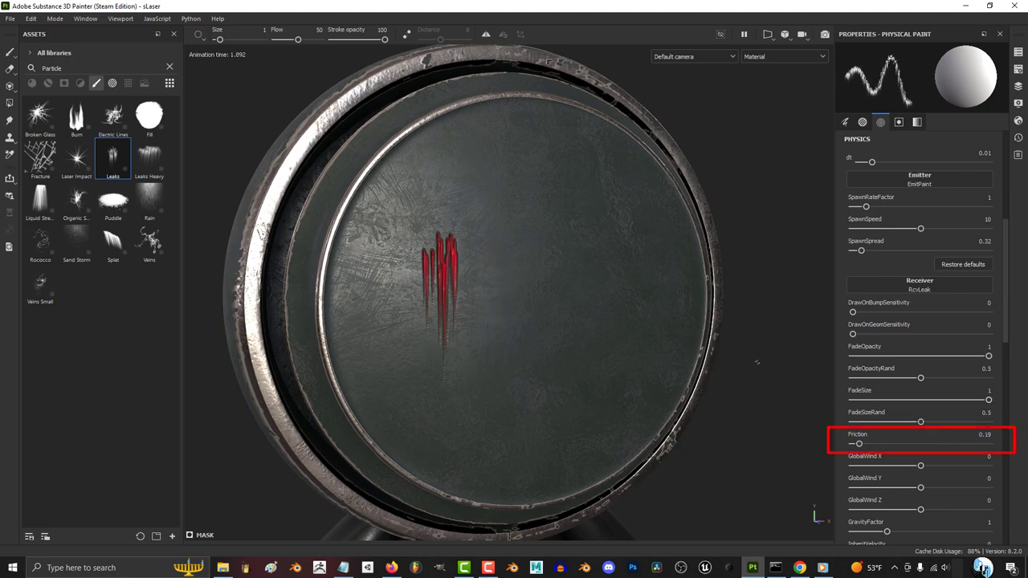
{"action": "left_click_drag", "start_coordinate": [858, 443], "coordinate": [988, 443]}
{"action": "left_click", "coordinate": [590, 245]}
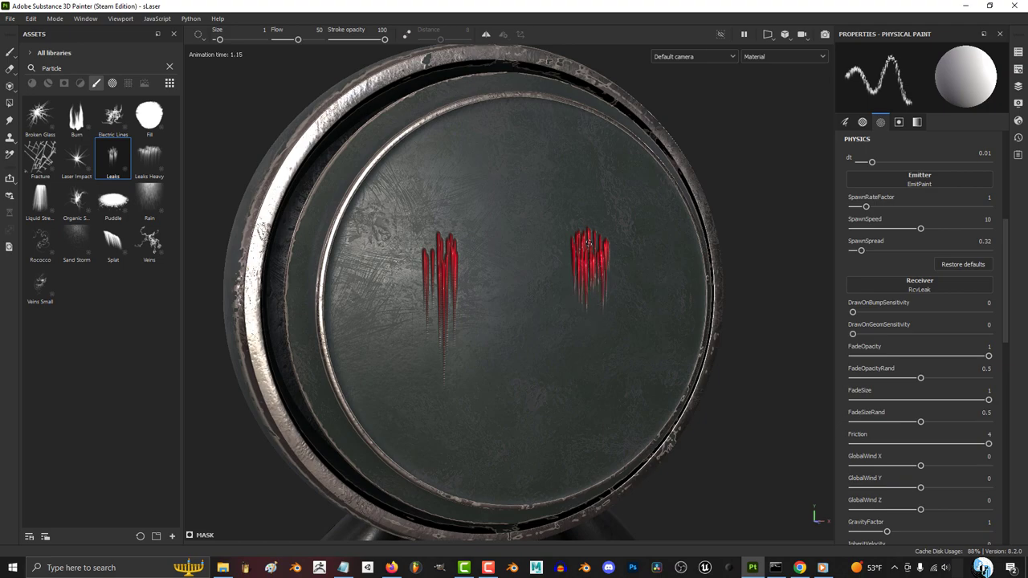
Compare long Leaks strokes while varying GlobalWind X around 0 and raising GlobalWind Y to about 0.8.
{"action": "scroll", "coordinate": [919, 362], "scroll_direction": "down", "scroll_amount": 5}
{"action": "left_click", "coordinate": [415, 241]}
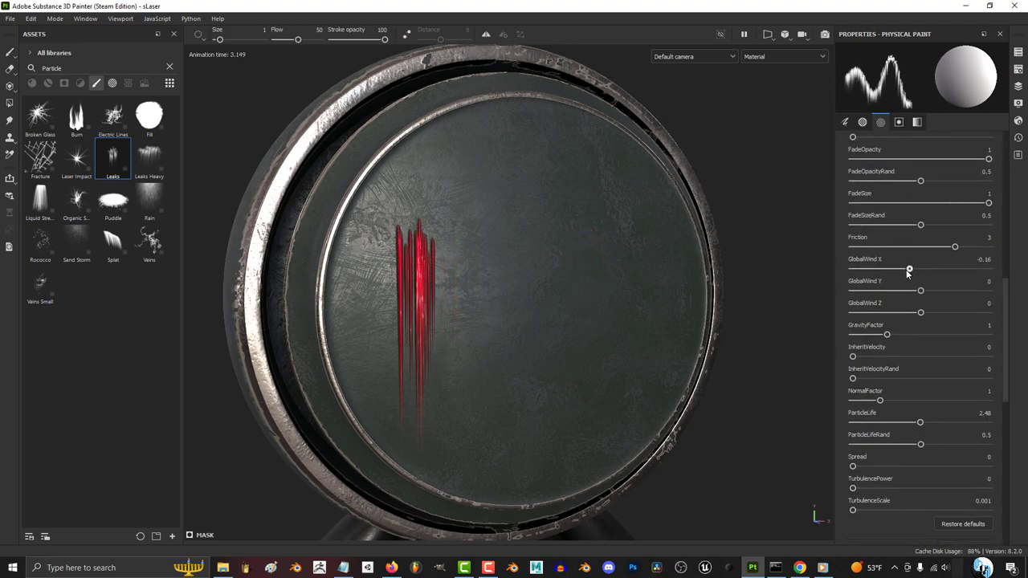
{"action": "left_click_drag", "start_coordinate": [907, 272], "coordinate": [952, 273]}
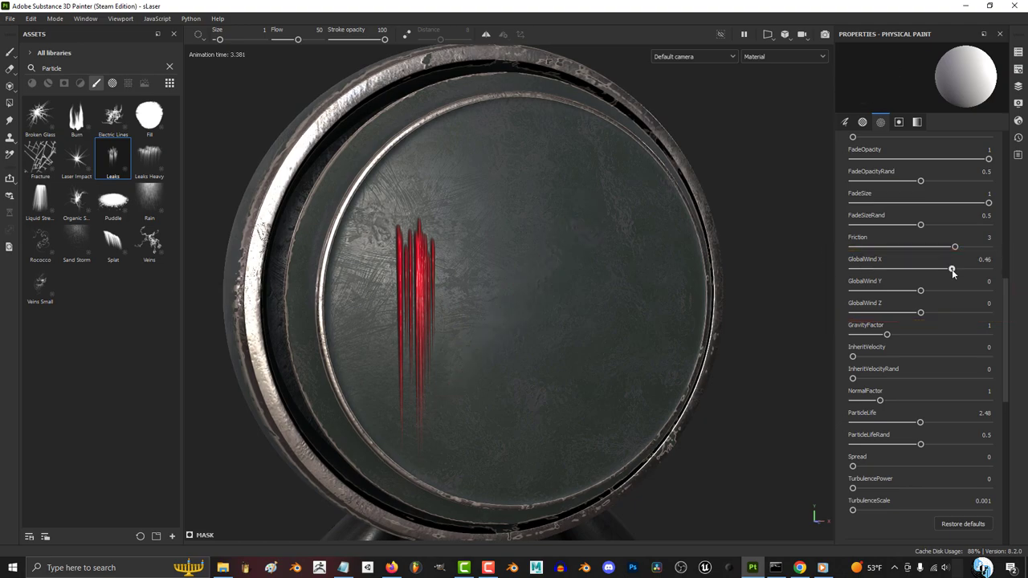
{"action": "mouse_move", "coordinate": [953, 270]}
{"action": "left_mouse_down"}
{"action": "mouse_move", "coordinate": [972, 269]}
{"action": "mouse_move", "coordinate": [930, 269]}
{"action": "left_mouse_up"}
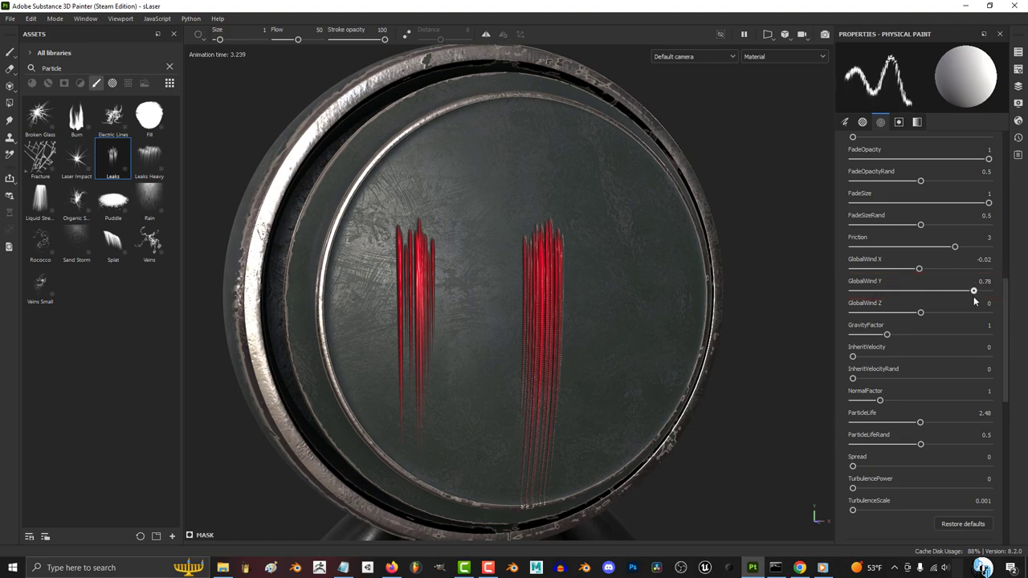
{"action": "left_click_drag", "start_coordinate": [869, 291], "coordinate": [976, 291]}
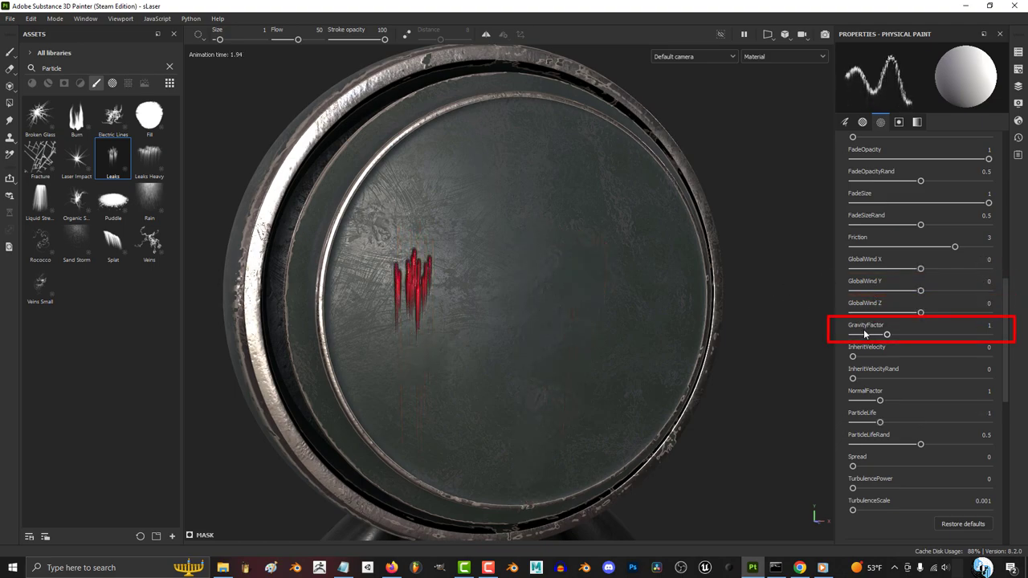
Compare Leaks strokes with GravityFactor at 0.11 and higher, and paint diagonal strokes with InheritVelocity at 3.78.
{"action": "left_click_drag", "start_coordinate": [886, 336], "coordinate": [863, 339]}
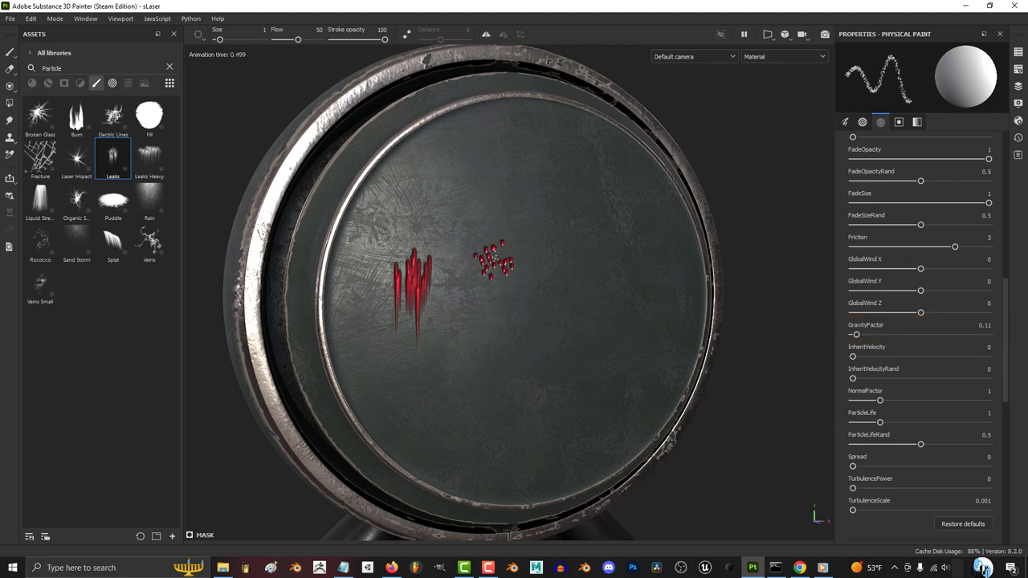
{"action": "left_click", "coordinate": [591, 258]}
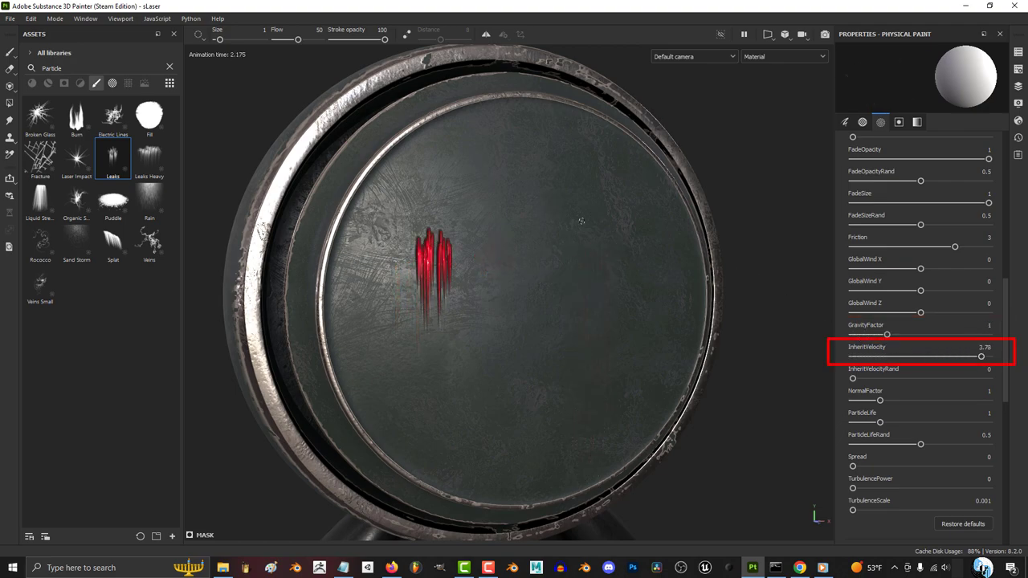
{"action": "mouse_move", "coordinate": [581, 221]}
{"action": "left_mouse_down"}
{"action": "mouse_move", "coordinate": [634, 257]}
{"action": "mouse_move", "coordinate": [546, 241]}
{"action": "mouse_move", "coordinate": [450, 353]}
{"action": "left_mouse_up"}
{"action": "mouse_move", "coordinate": [610, 305]}
{"action": "left_mouse_down"}
{"action": "mouse_move", "coordinate": [583, 158]}
{"action": "mouse_move", "coordinate": [546, 265]}
{"action": "mouse_move", "coordinate": [578, 337]}
{"action": "mouse_move", "coordinate": [402, 305]}
{"action": "mouse_move", "coordinate": [489, 322]}
{"action": "mouse_move", "coordinate": [666, 305]}
{"action": "mouse_move", "coordinate": [434, 240]}
{"action": "mouse_move", "coordinate": [369, 161]}
{"action": "left_mouse_up"}
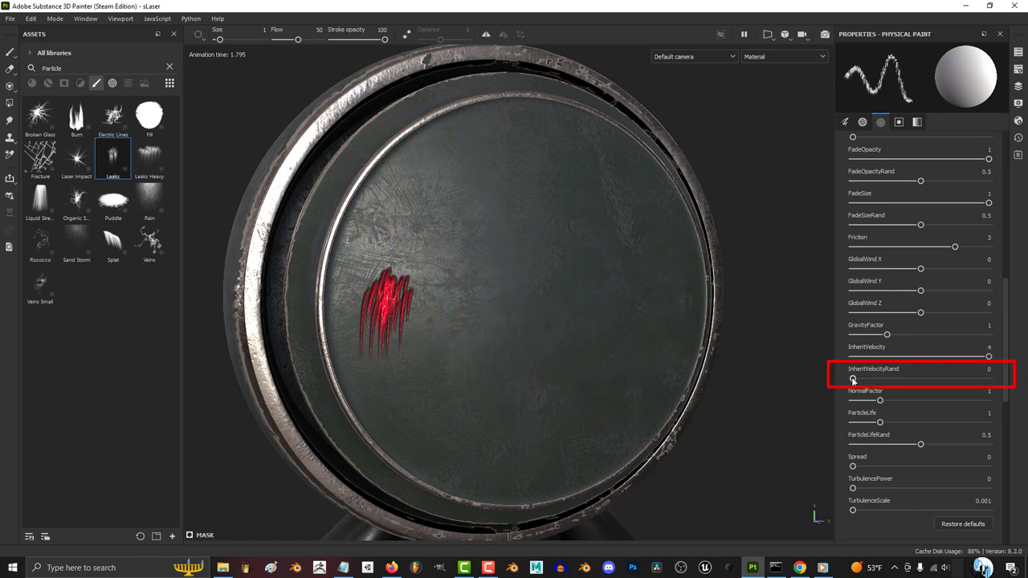
Set InheritVelocityRand to 1 with InheritVelocity at 4, and paint several moving Leaks strokes across the disc.
{"action": "left_click_drag", "start_coordinate": [852, 378], "coordinate": [988, 378]}
{"action": "left_click_drag", "start_coordinate": [445, 277], "coordinate": [493, 293]}
{"action": "left_click", "coordinate": [496, 283]}
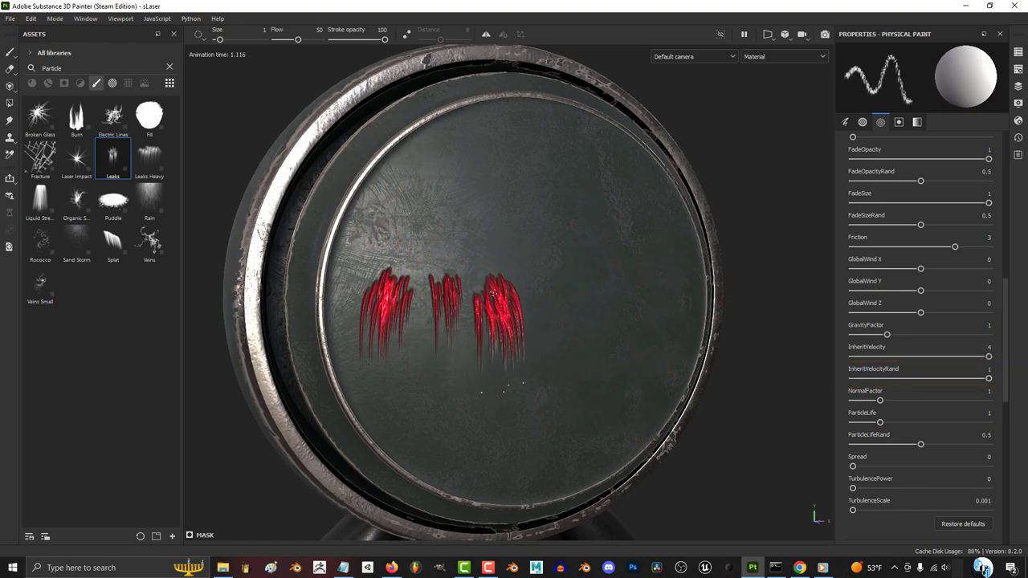
{"action": "left_click", "coordinate": [602, 283]}
{"action": "left_click_drag", "start_coordinate": [602, 282], "coordinate": [574, 255]}
{"action": "left_click", "coordinate": [502, 218]}
{"action": "left_click", "coordinate": [544, 170]}
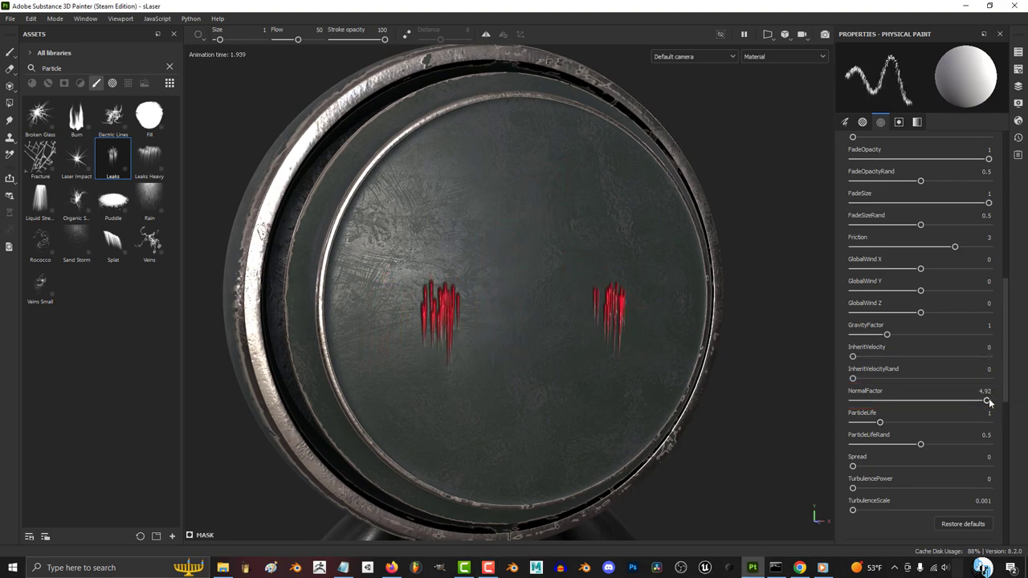
Compare Leaks strokes at low and high NormalFactor on the flat disc and over the recessed cross.
{"action": "left_click_drag", "start_coordinate": [986, 400], "coordinate": [854, 399]}
{"action": "left_click", "coordinate": [546, 299]}
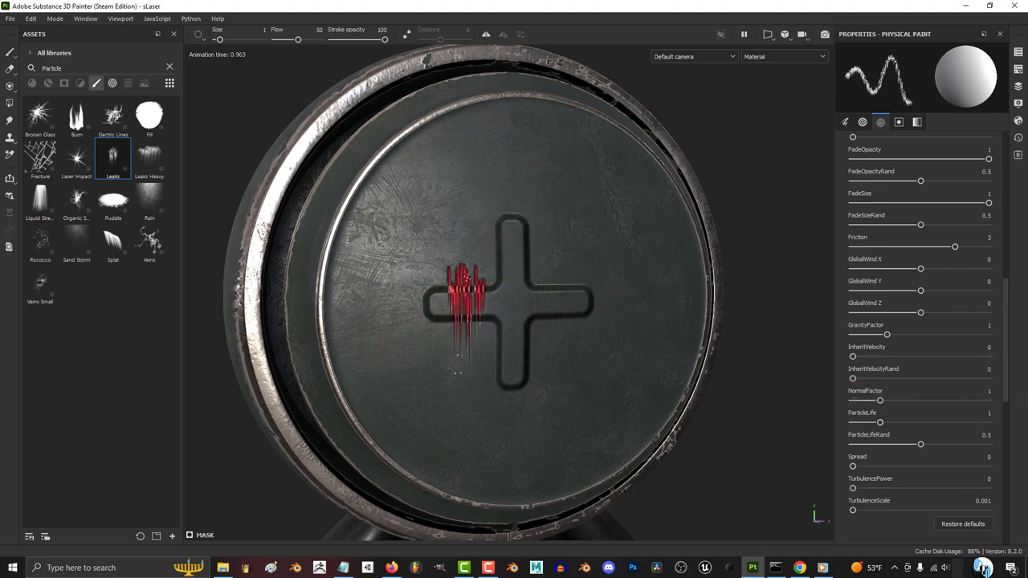
{"action": "left_click_drag", "start_coordinate": [881, 402], "coordinate": [988, 399]}
{"action": "left_click", "coordinate": [559, 273]}
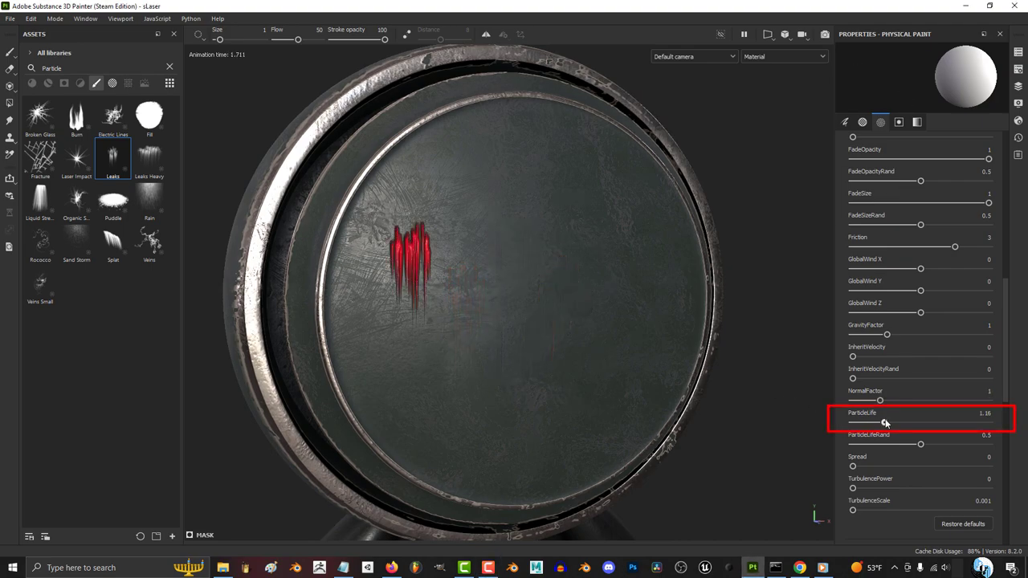
Paint a Leaks stroke with ParticleLife at 3.05, and raise ParticleLifeRand from 0.03 to its maximum for comparison.
{"action": "left_click_drag", "start_coordinate": [879, 421], "coordinate": [935, 421]}
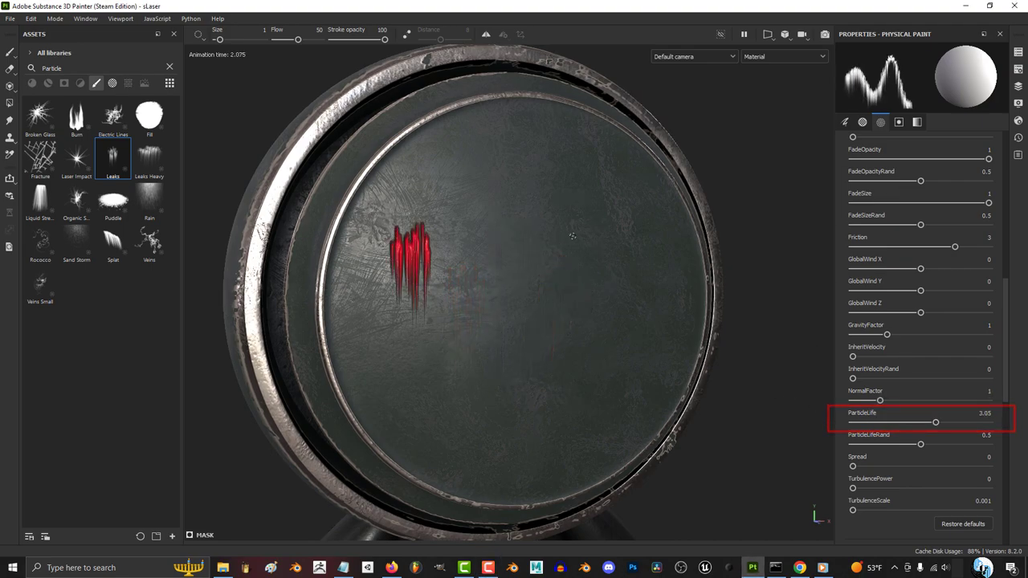
{"action": "left_click", "coordinate": [572, 236]}
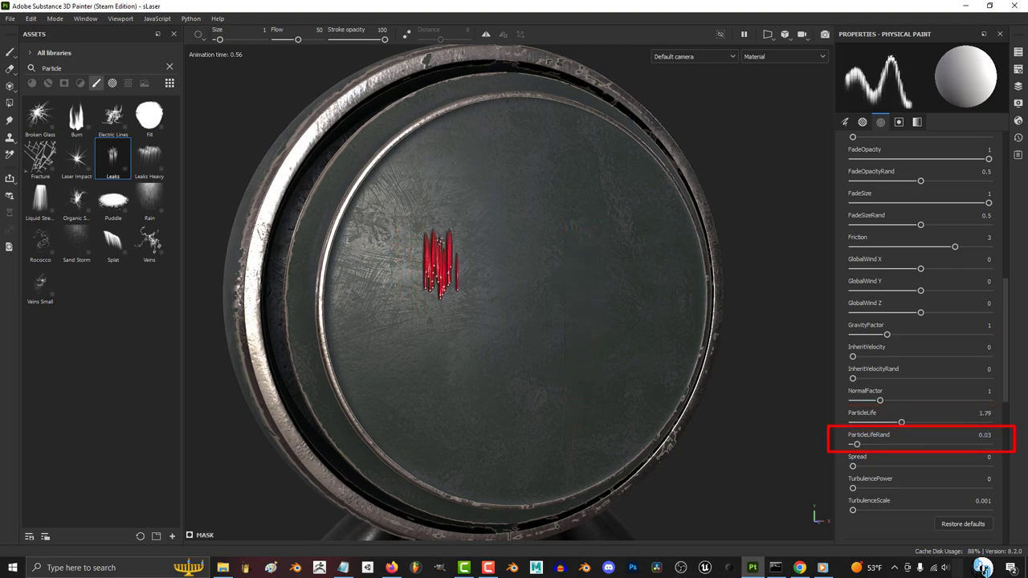
{"action": "left_click_drag", "start_coordinate": [857, 443], "coordinate": [1007, 453]}
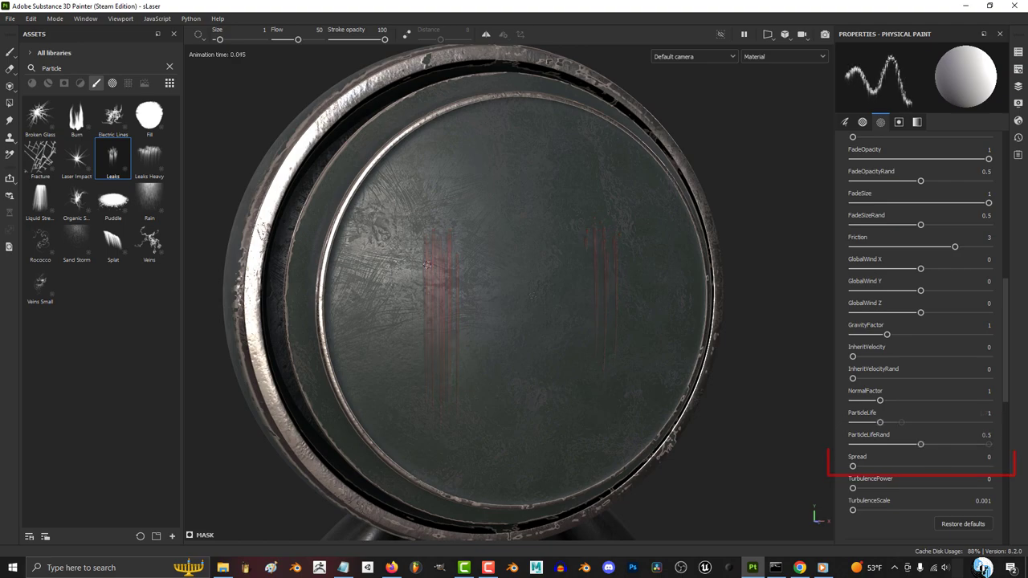
Raise the Leaks brush's Spread from 0 to its maximum, and compare strokes with TurbulencePower at 0 and 4.
{"action": "left_click_drag", "start_coordinate": [853, 467], "coordinate": [990, 466]}
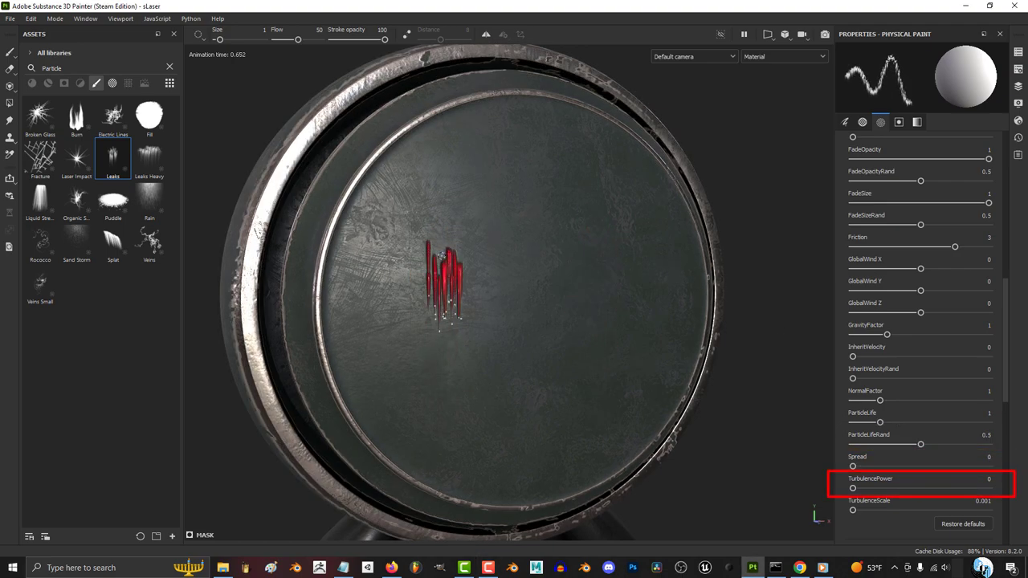
{"action": "left_click_drag", "start_coordinate": [853, 487], "coordinate": [988, 487]}
{"action": "left_click", "coordinate": [573, 249]}
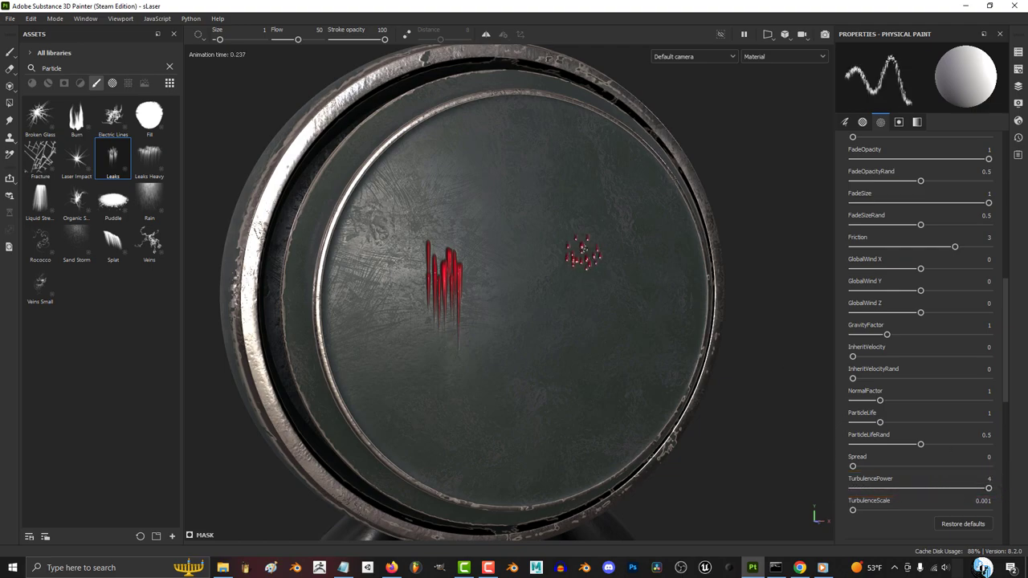
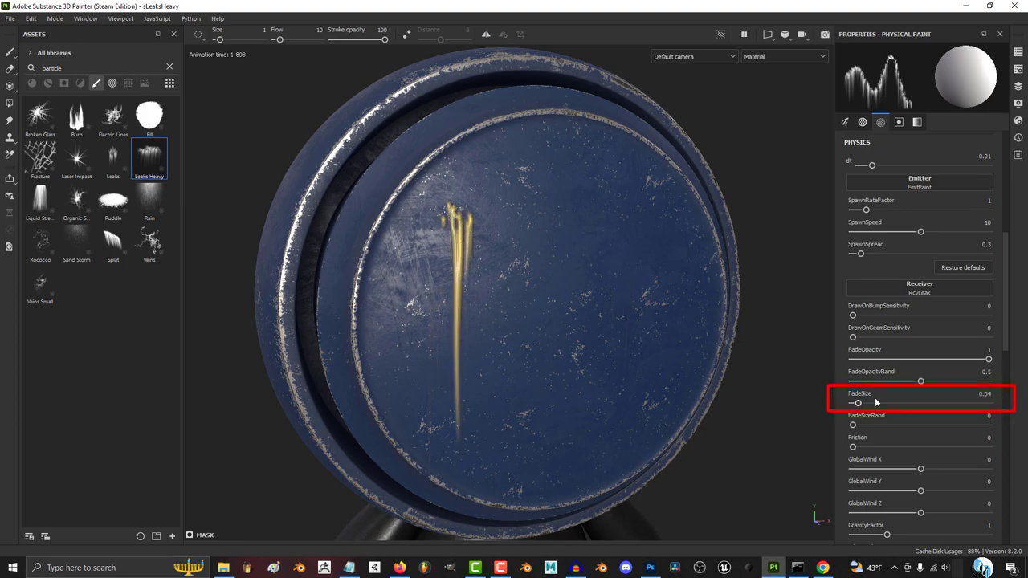
Paint Leaks Heavy strokes with FadeSize and FadeSizeRand at 1, and compare strokes with Friction at 0 and 4.
{"action": "left_click_drag", "start_coordinate": [876, 402], "coordinate": [988, 403]}
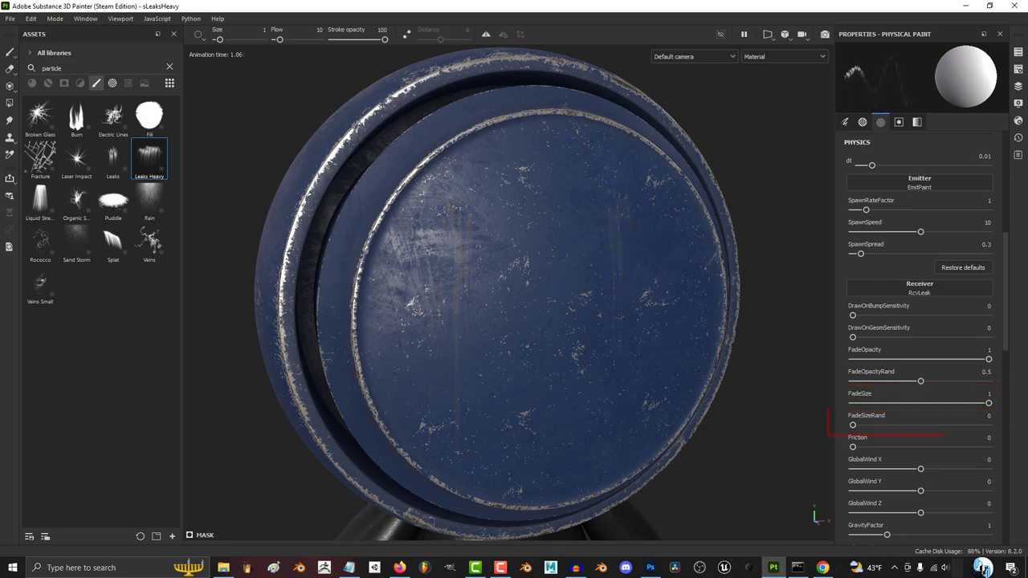
{"action": "left_click", "coordinate": [430, 245]}
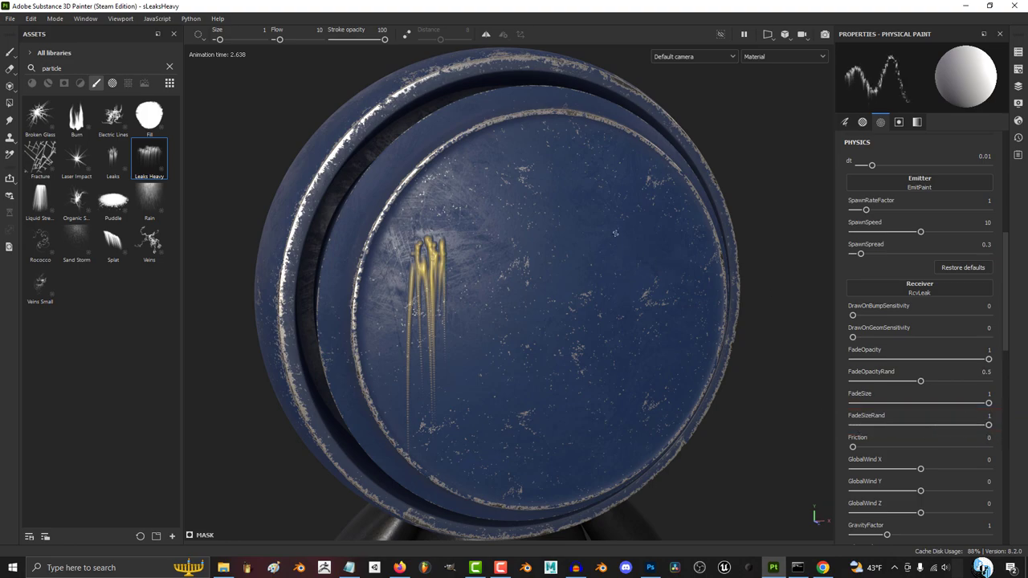
{"action": "left_click", "coordinate": [468, 229]}
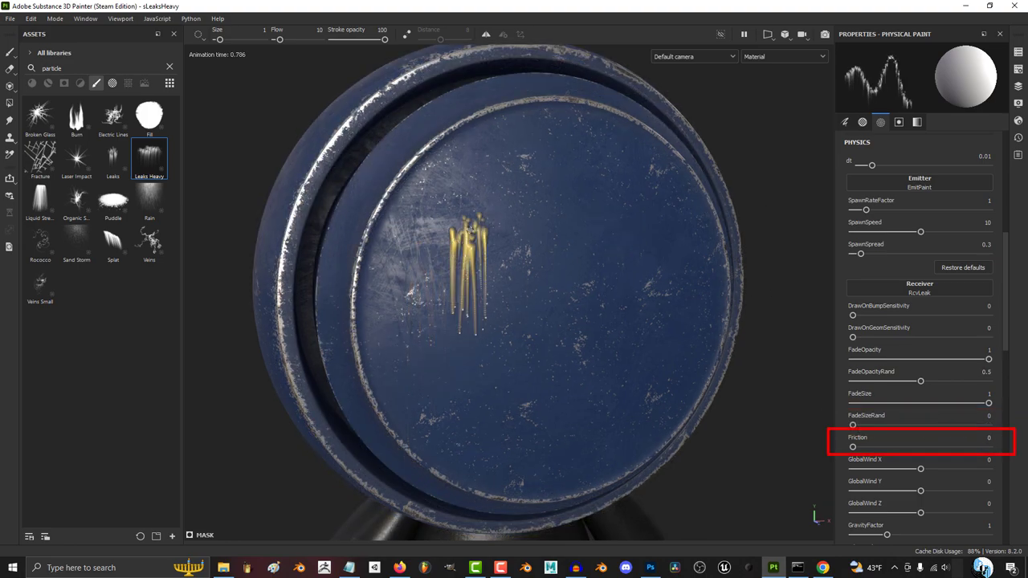
{"action": "left_click", "coordinate": [596, 219]}
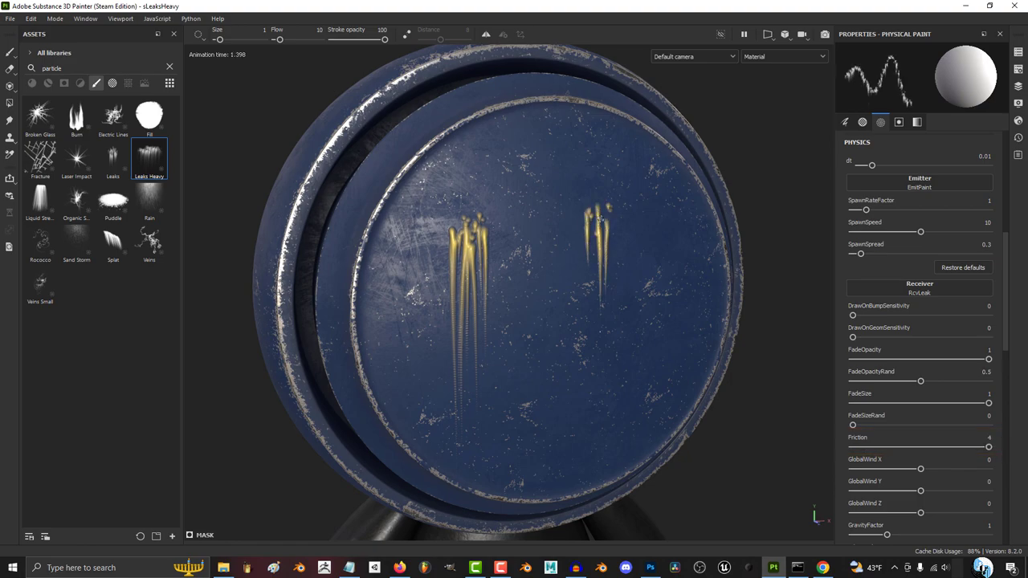
Compare a Leaks Heavy stroke without wind against one with GlobalWind X at 0.83.
{"action": "scroll", "coordinate": [1008, 354], "scroll_direction": "down", "scroll_amount": 4}
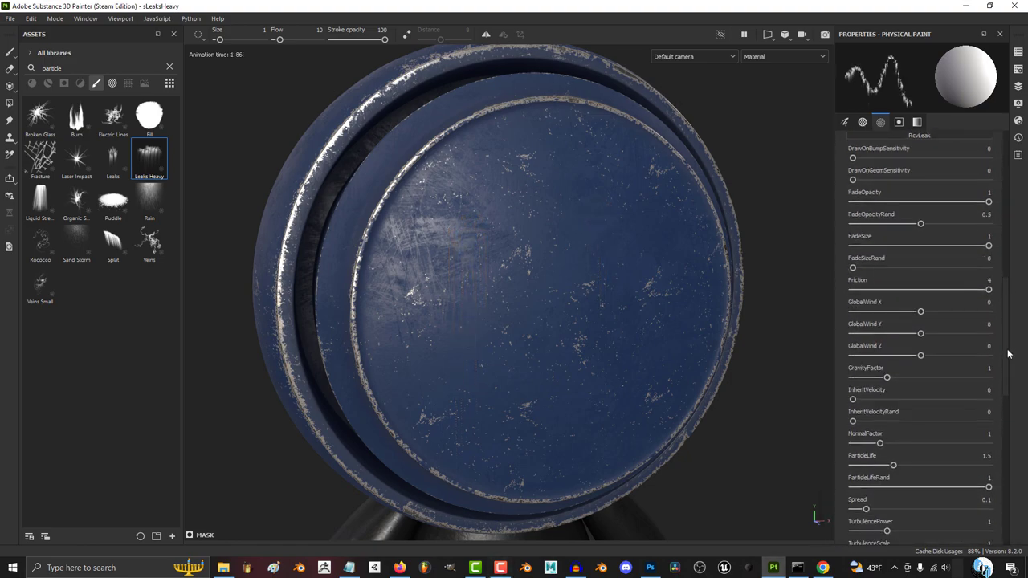
{"action": "scroll", "coordinate": [1008, 354], "scroll_direction": "down", "scroll_amount": 1}
{"action": "left_click", "coordinate": [434, 213]}
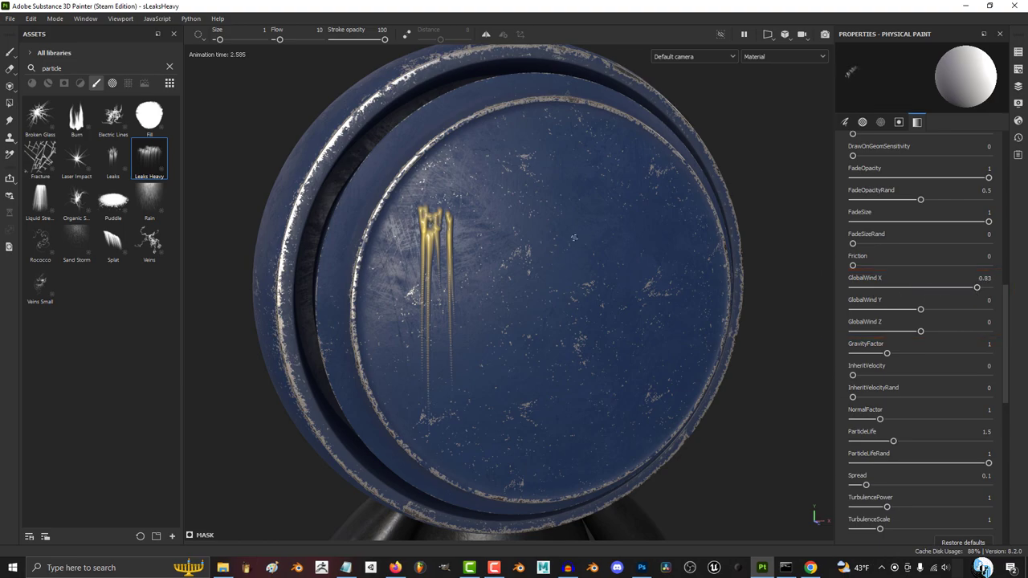
{"action": "left_click_drag", "start_coordinate": [920, 287], "coordinate": [977, 287]}
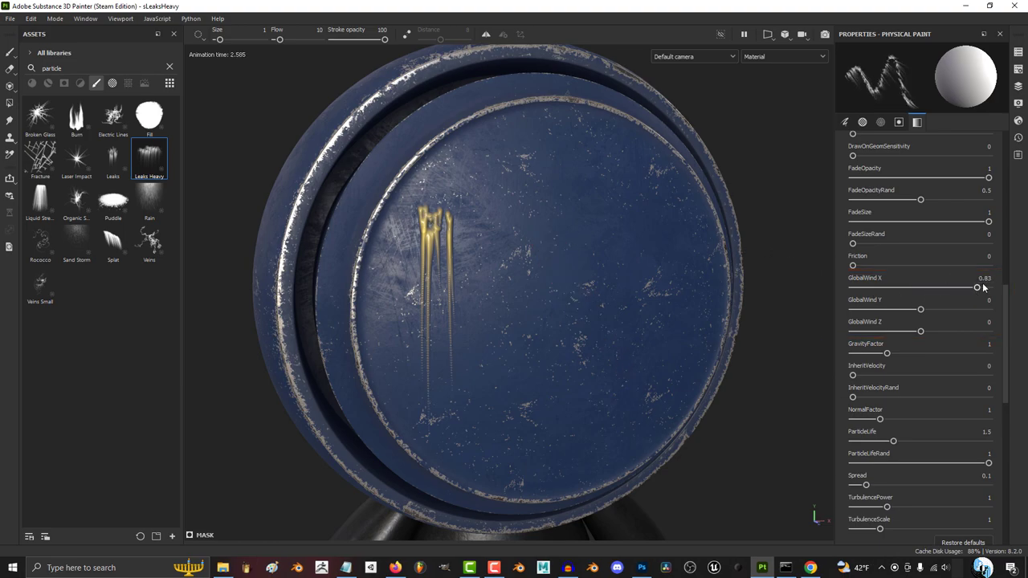
{"action": "left_click", "coordinate": [574, 215]}
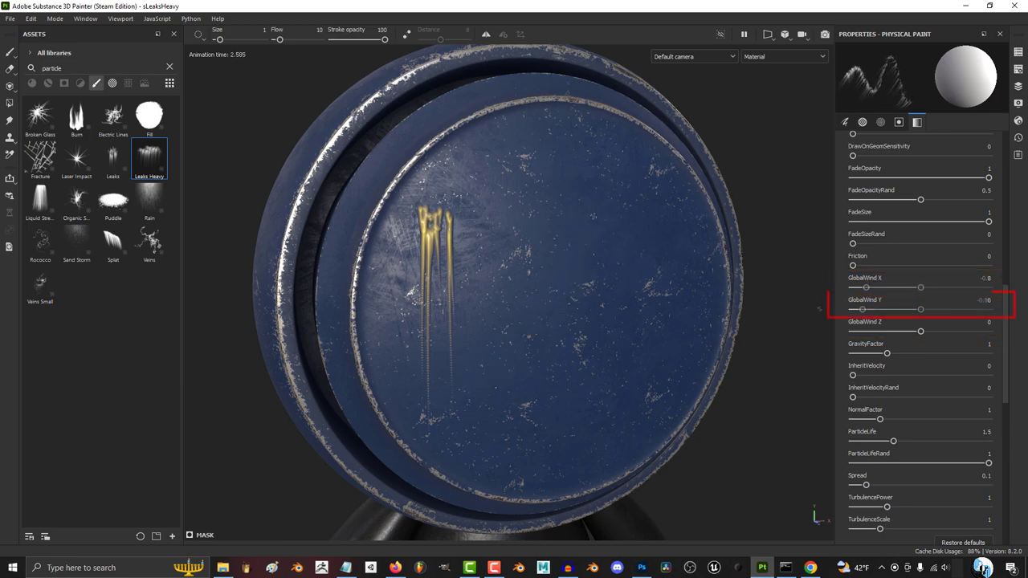
Paint comparison Leaks Heavy strokes with GlobalWind X at -0.8, with changed GlobalWind Y, and with GlobalWind Z at -0.95.
{"action": "left_click", "coordinate": [550, 215]}
{"action": "left_click_drag", "start_coordinate": [864, 311], "coordinate": [988, 310]}
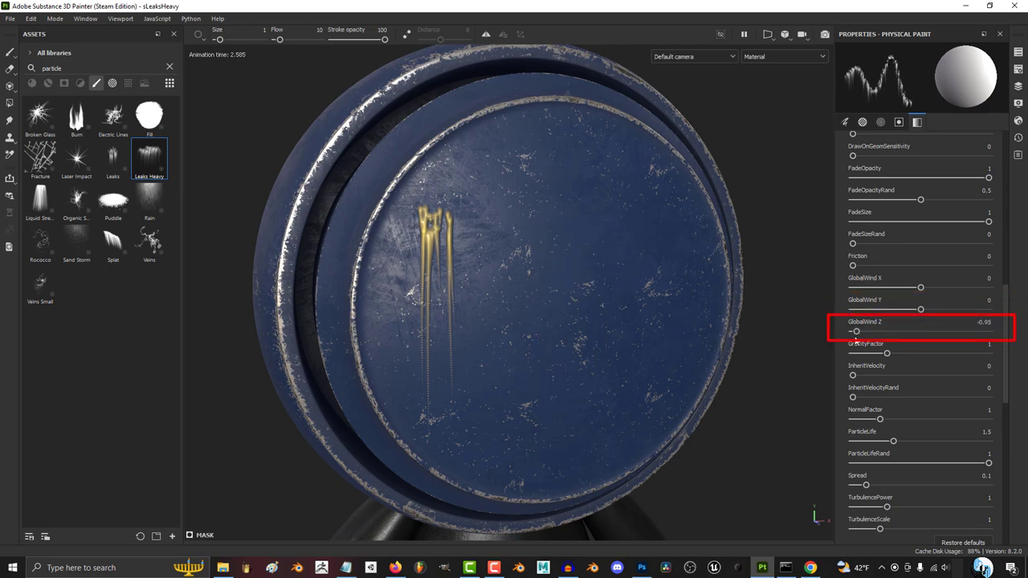
{"action": "left_click", "coordinate": [617, 216]}
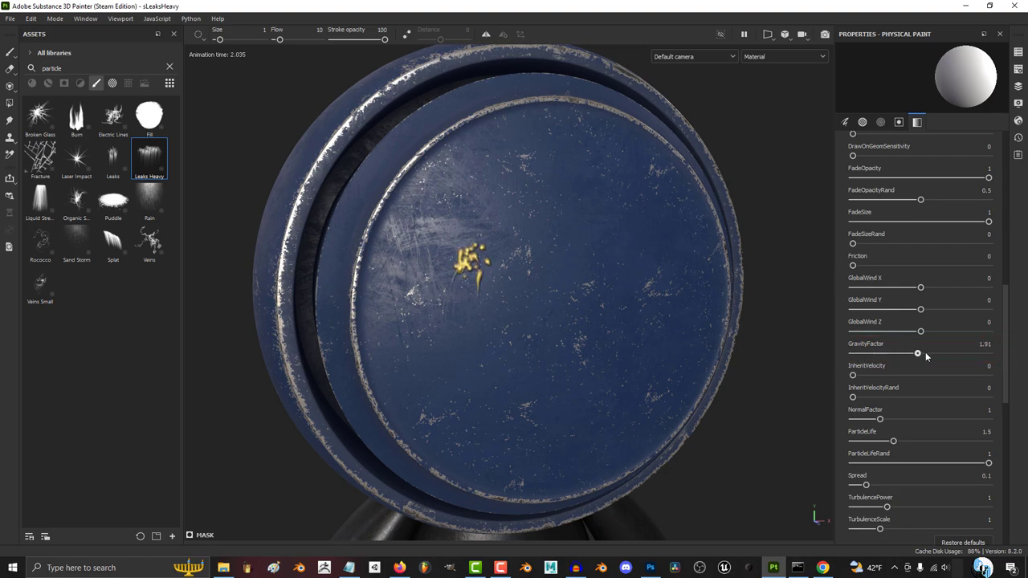
Paint a Leaks Heavy stroke with GravityFactor raised, and try a moving stroke across the disc with InheritVelocity raised.
{"action": "left_click", "coordinate": [608, 161]}
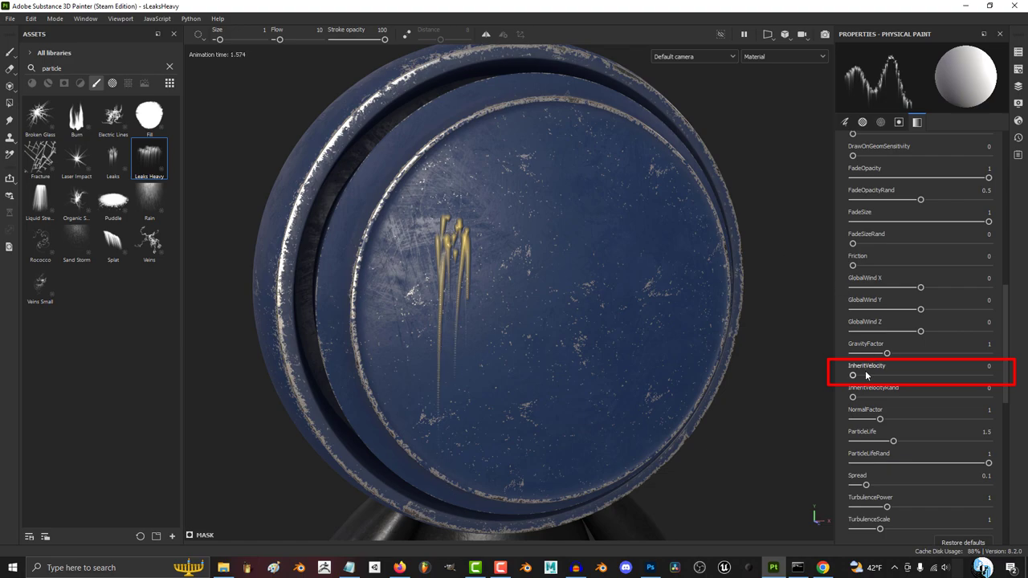
{"action": "left_click_drag", "start_coordinate": [865, 375], "coordinate": [900, 377]}
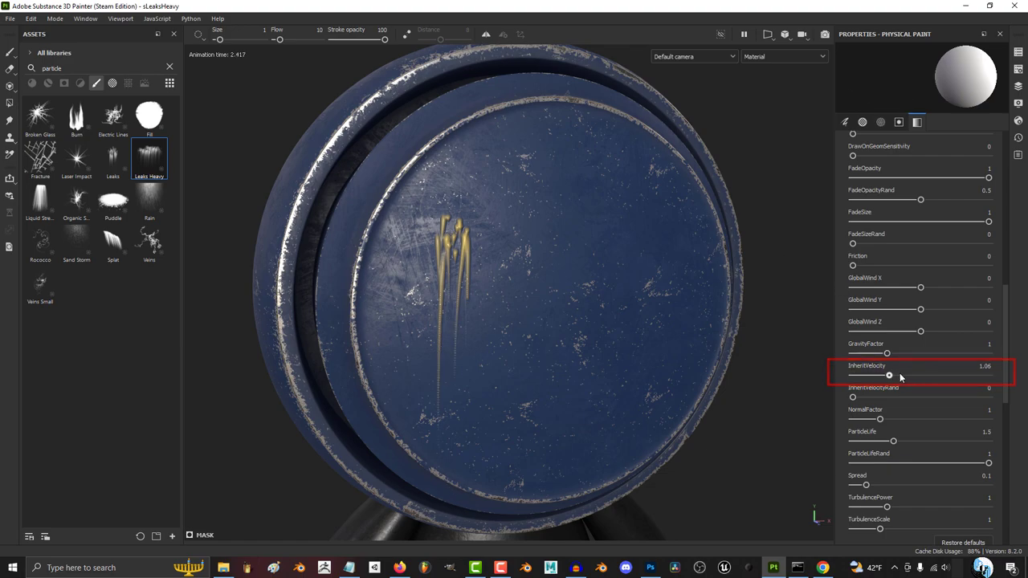
{"action": "mouse_move", "coordinate": [616, 291]}
{"action": "left_mouse_down"}
{"action": "mouse_move", "coordinate": [614, 250]}
{"action": "mouse_move", "coordinate": [577, 307]}
{"action": "mouse_move", "coordinate": [513, 353]}
{"action": "mouse_move", "coordinate": [656, 254]}
{"action": "mouse_move", "coordinate": [618, 128]}
{"action": "mouse_move", "coordinate": [498, 137]}
{"action": "mouse_move", "coordinate": [385, 176]}
{"action": "mouse_move", "coordinate": [369, 192]}
{"action": "left_mouse_up"}
{"action": "key", "text": "ctrl+z"}
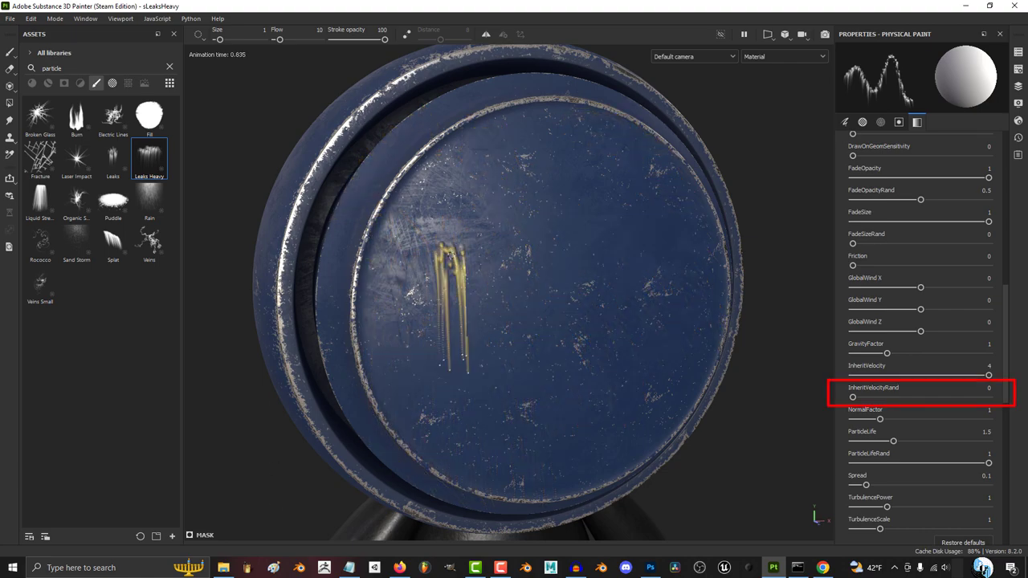
Set InheritVelocityRand to 1 with InheritVelocity at 4, and paint Leaks Heavy strokes on the upper part of the disc.
{"action": "left_click_drag", "start_coordinate": [853, 397], "coordinate": [988, 397]}
{"action": "left_click", "coordinate": [526, 237]}
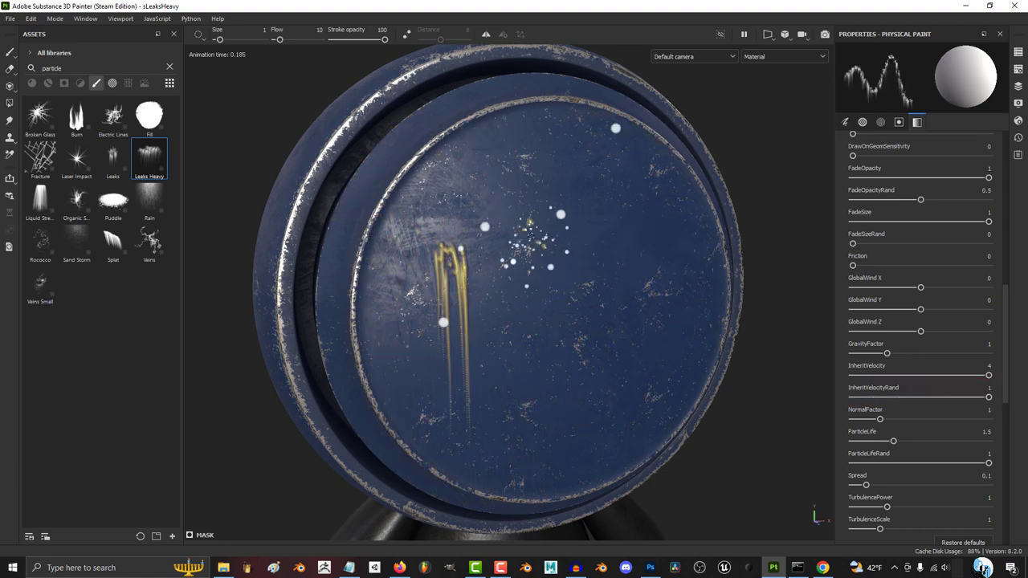
{"action": "left_click", "coordinate": [646, 205]}
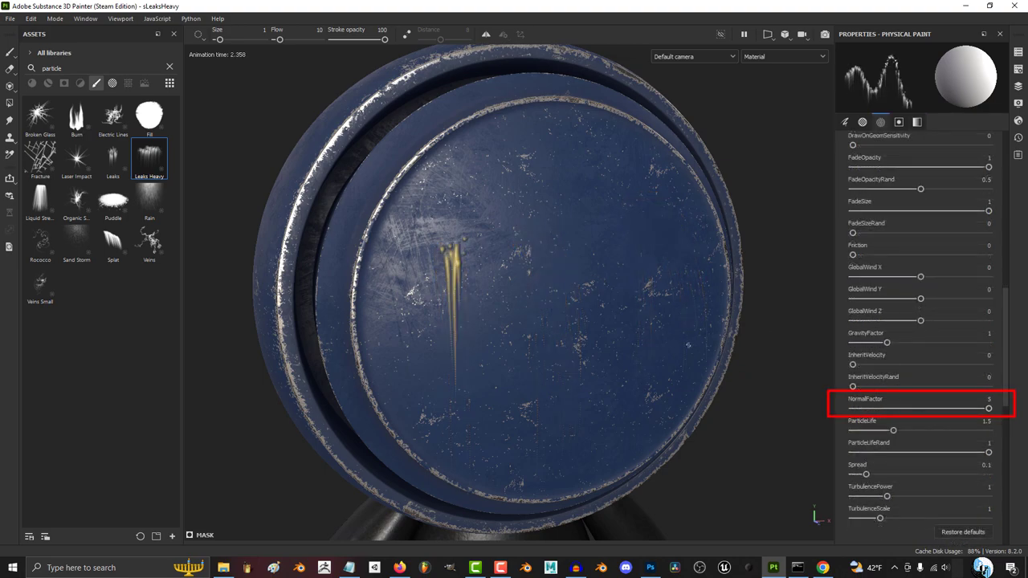
Paint Leaks Heavy strokes with NormalFactor at 5, and another with ParticleLife at 5.
{"action": "left_click", "coordinate": [622, 240]}
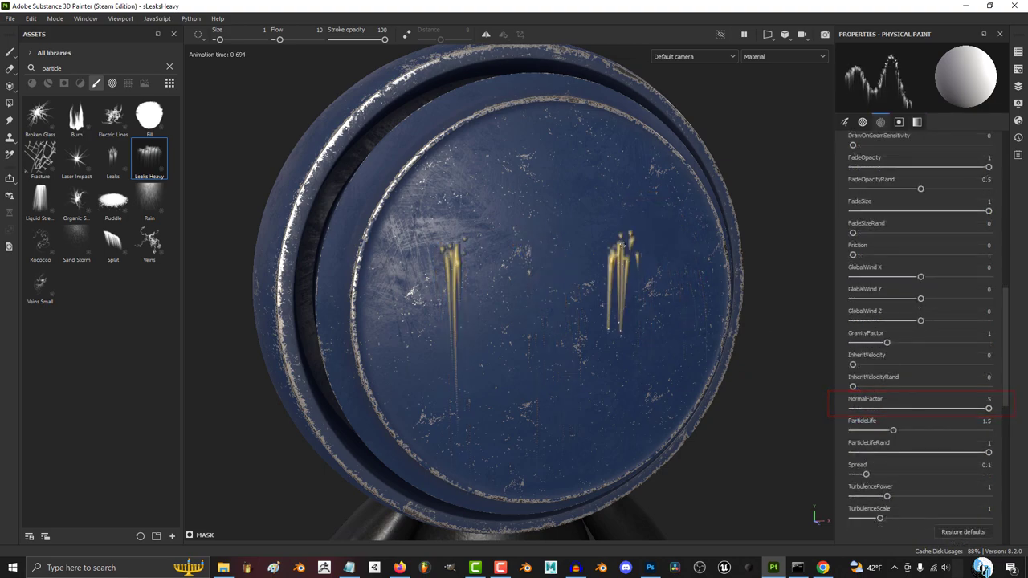
{"action": "left_click", "coordinate": [623, 243]}
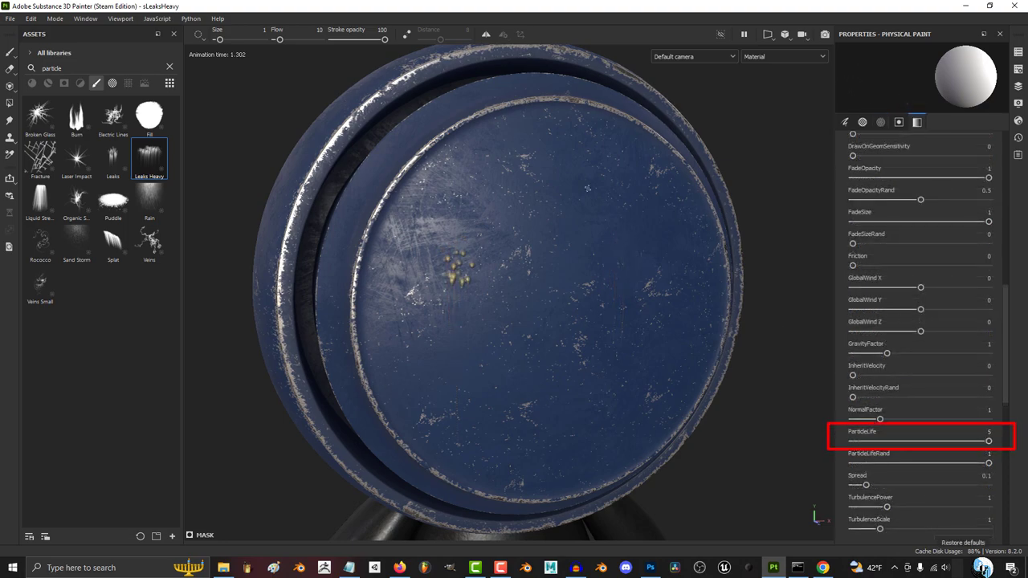
{"action": "left_click", "coordinate": [610, 165]}
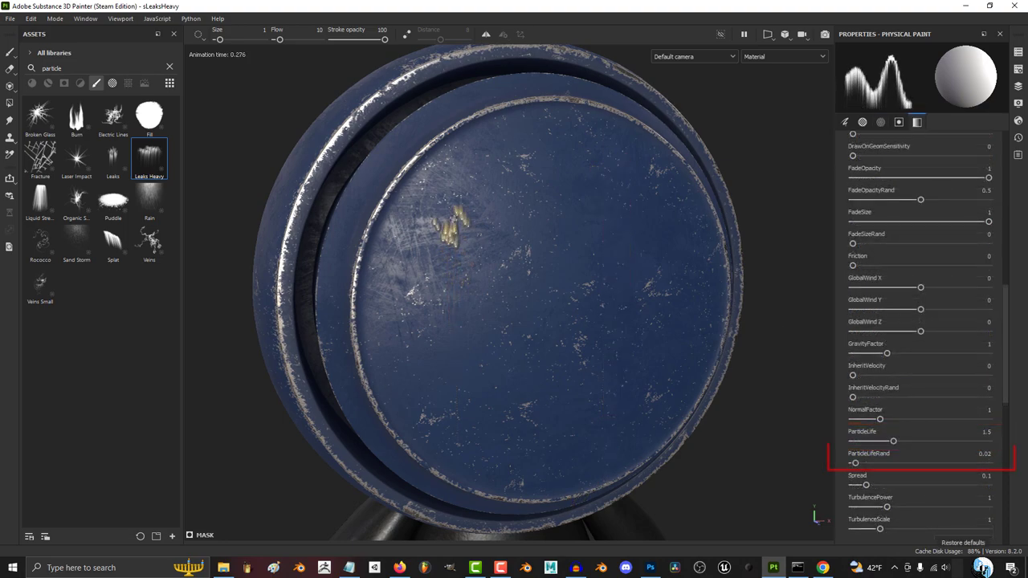
Paint a Leaks Heavy stroke with ParticleLifeRand set to 1, and another with Spread set to 0.8.
{"action": "left_click_drag", "start_coordinate": [855, 464], "coordinate": [989, 463]}
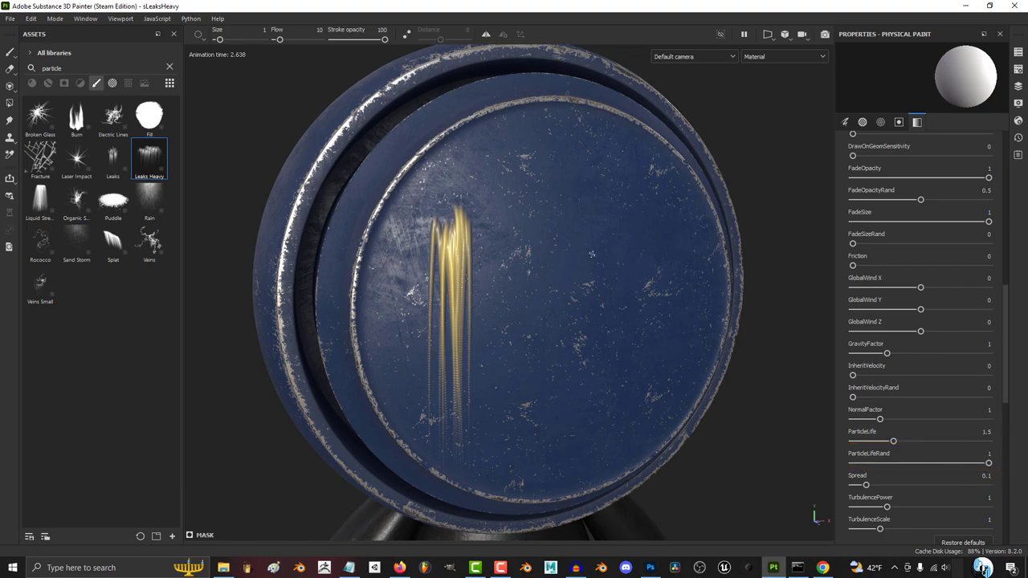
{"action": "left_click", "coordinate": [620, 202]}
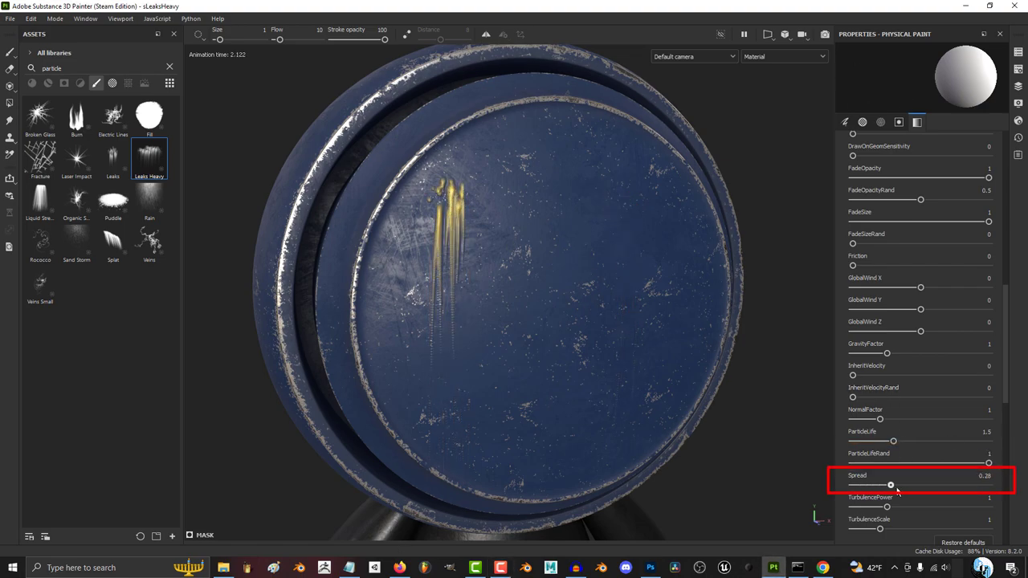
{"action": "left_click_drag", "start_coordinate": [890, 485], "coordinate": [961, 485]}
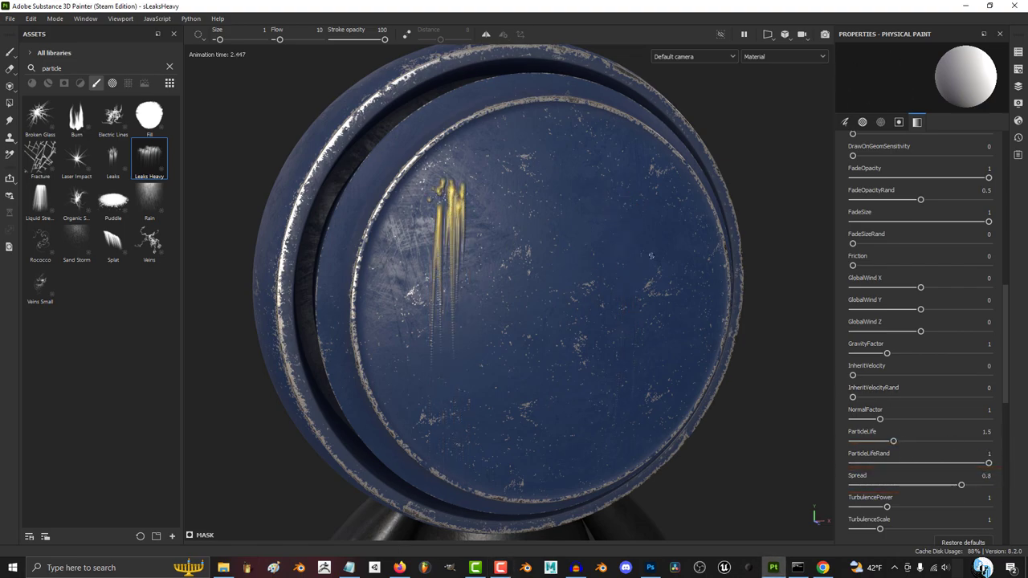
{"action": "left_click", "coordinate": [607, 187]}
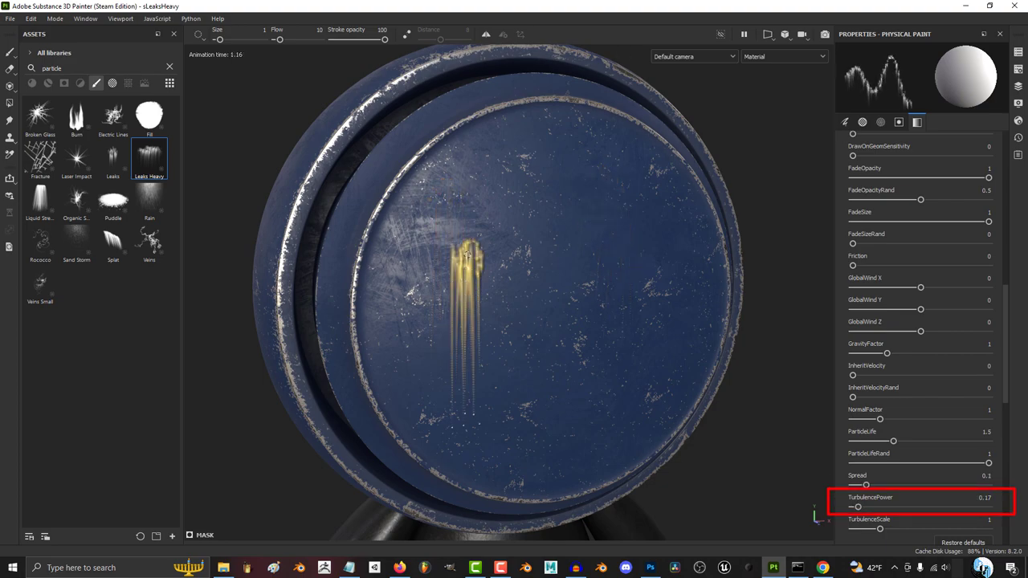
Paint Leaks Heavy strokes with TurbulencePower raised to 4 and with TurbulenceScale at 5.
{"action": "left_click", "coordinate": [610, 201]}
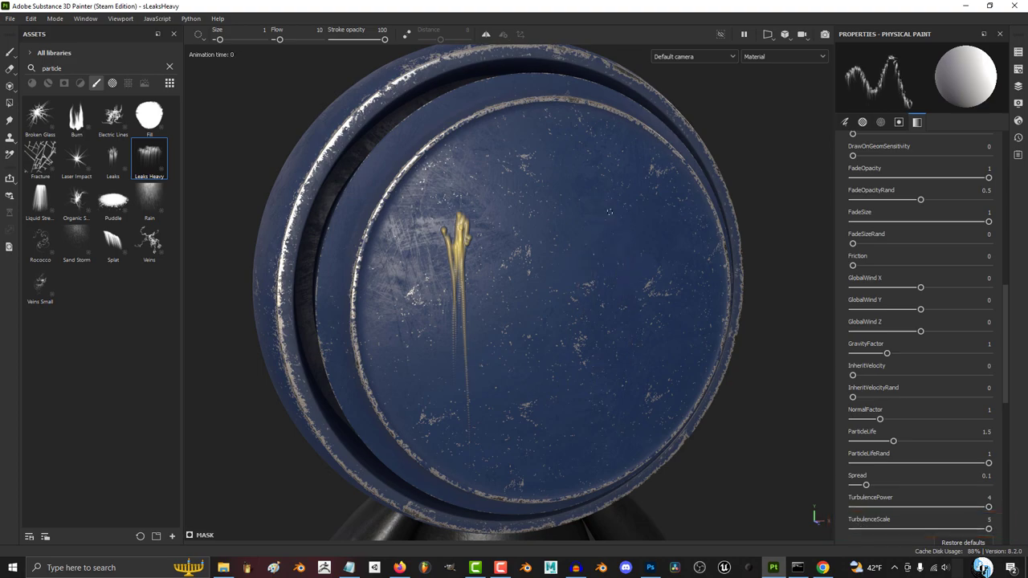
{"action": "left_click", "coordinate": [608, 210]}
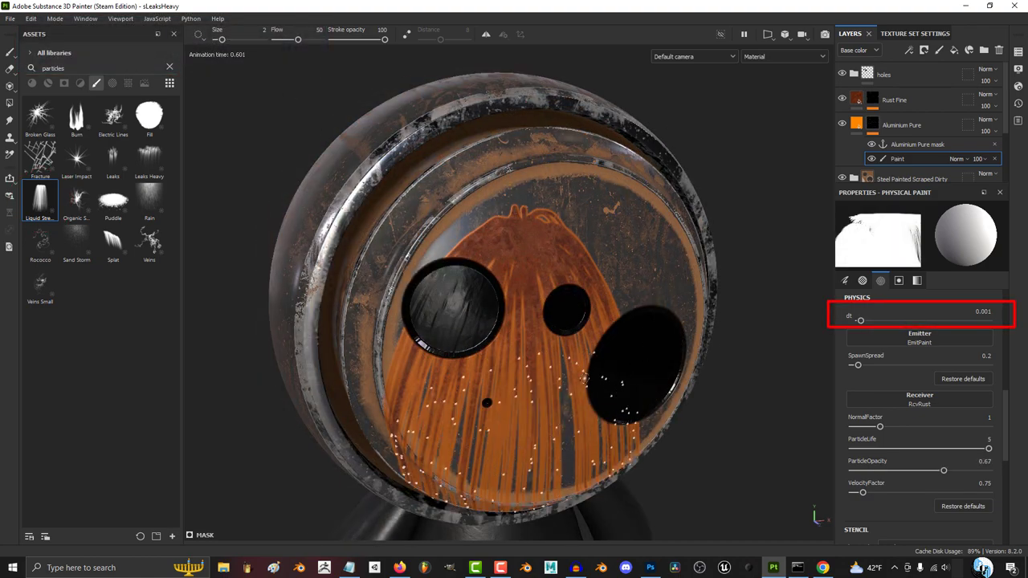
Raise the Liquid Stream brush's dt, and raise its NormalFactor from 0 to the maximum for comparison strokes.
{"action": "left_click_drag", "start_coordinate": [873, 321], "coordinate": [900, 321]}
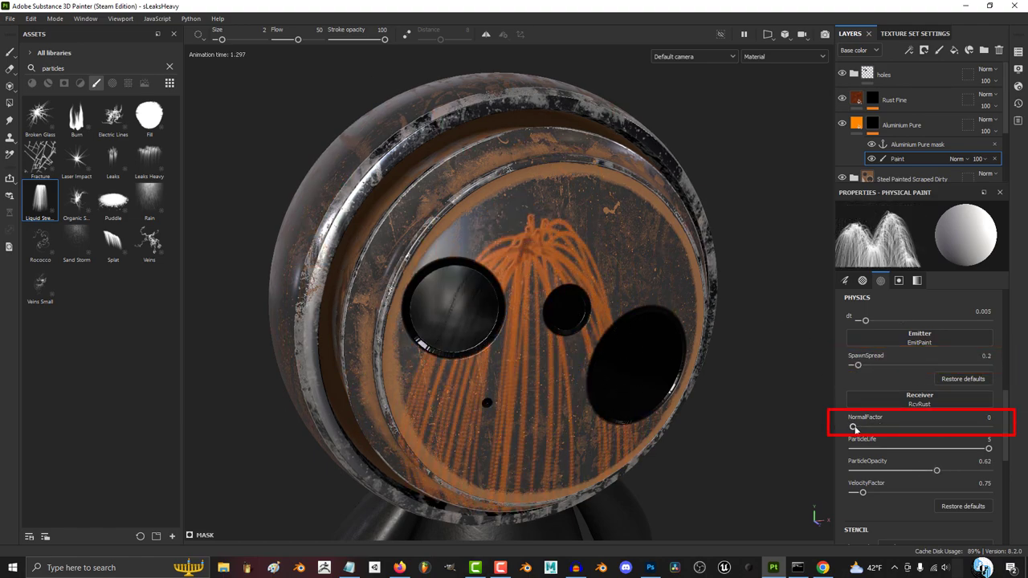
{"action": "left_click_drag", "start_coordinate": [855, 428], "coordinate": [988, 426]}
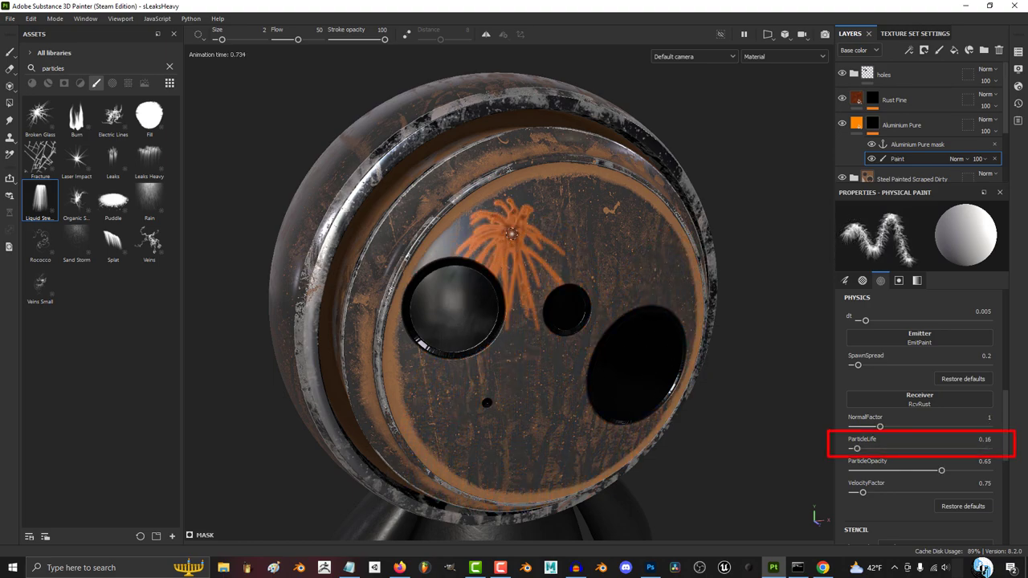
Raise the Liquid Stream brush's ParticleLife to 5 and ParticleOpacity to 1, and paint a stroke with VelocityFactor at 10.
{"action": "left_click_drag", "start_coordinate": [859, 451], "coordinate": [988, 448]}
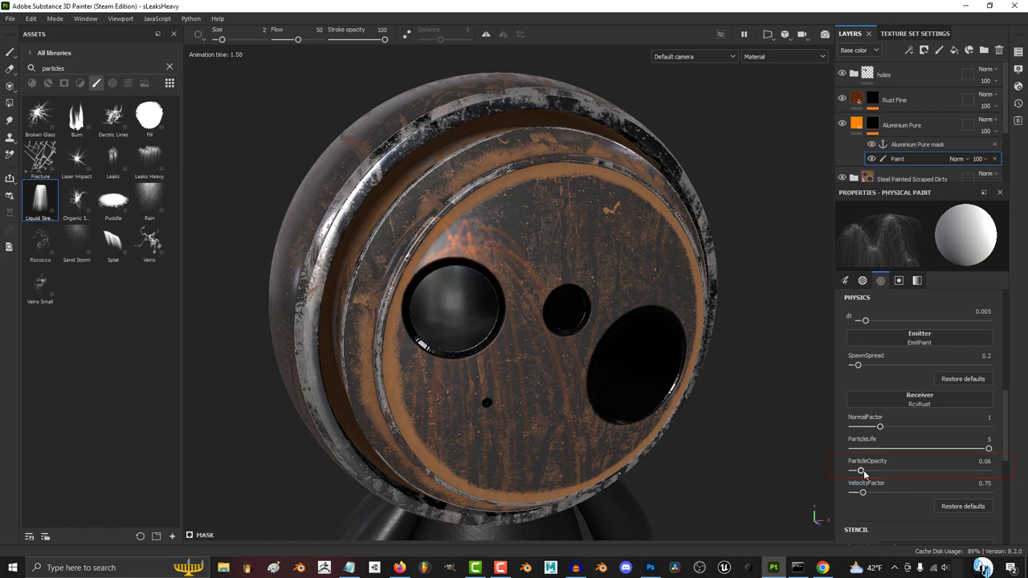
{"action": "left_click_drag", "start_coordinate": [863, 471], "coordinate": [988, 470]}
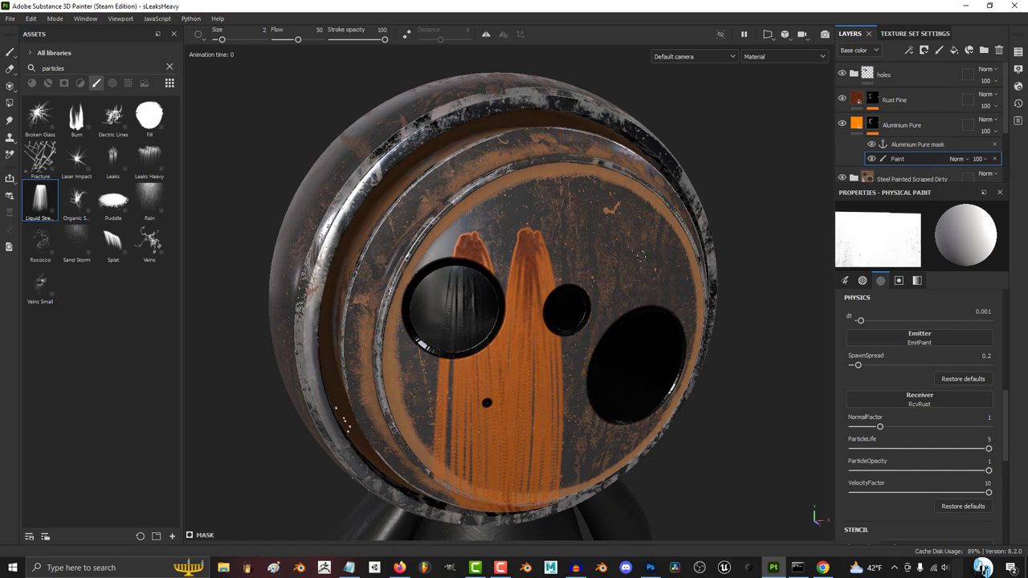
{"action": "left_click", "coordinate": [640, 257]}
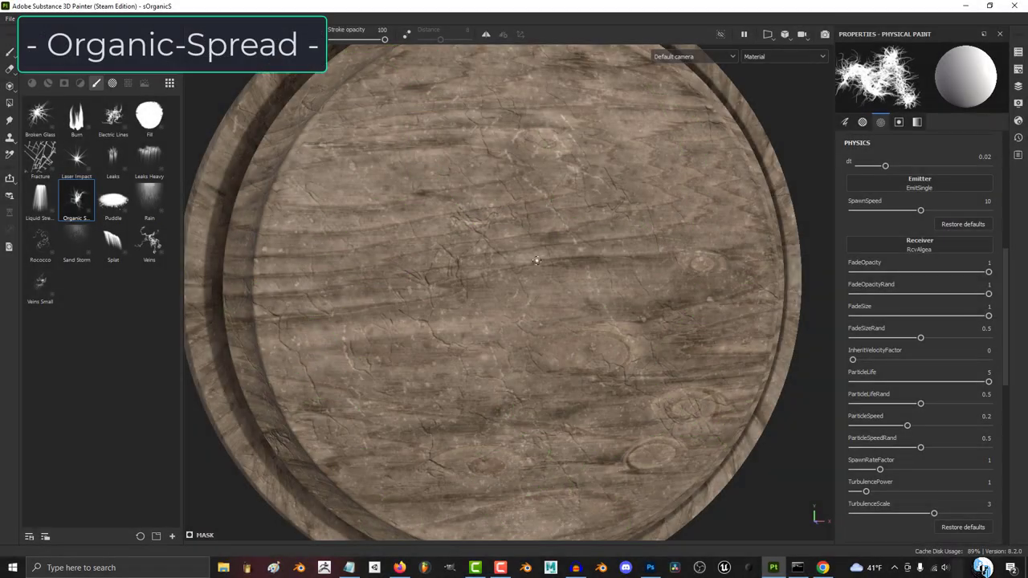
Paint Organic Spread growth on the wooden disc with dt at 0.02 and 0.007, and raise dt to 0.056 for comparison.
{"action": "left_click", "coordinate": [537, 260]}
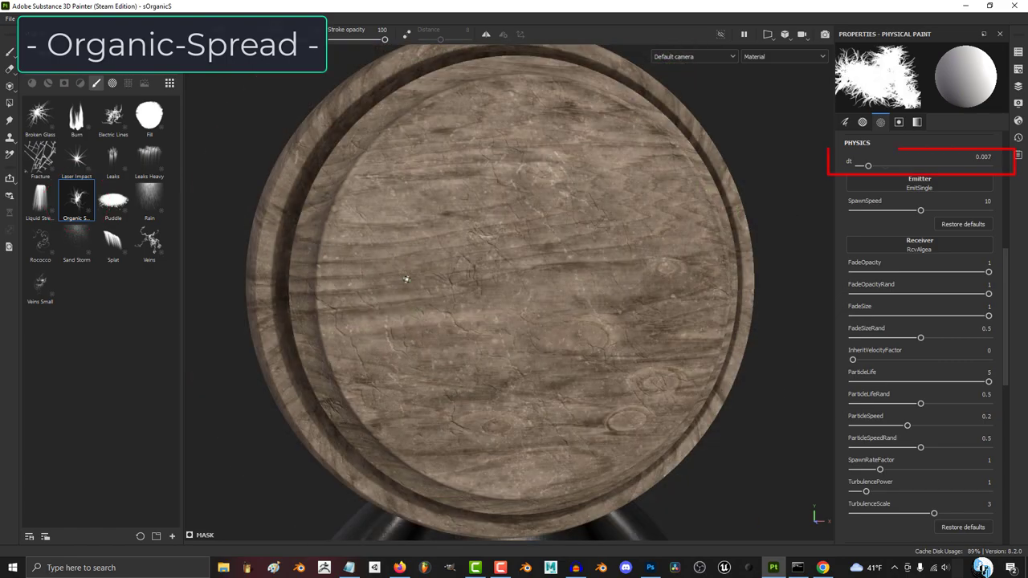
{"action": "left_click", "coordinate": [387, 293]}
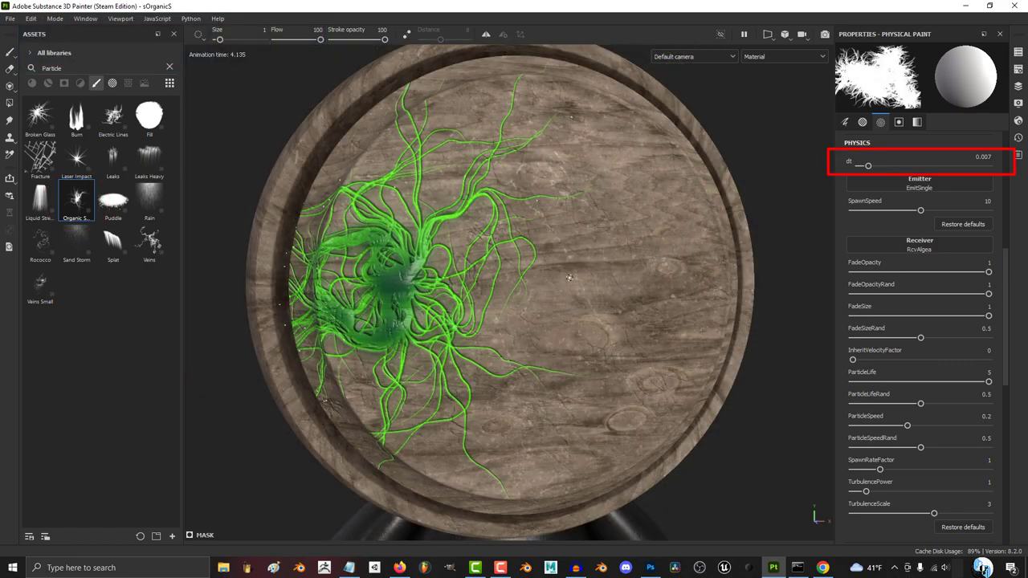
{"action": "left_click_drag", "start_coordinate": [884, 165], "coordinate": [930, 166]}
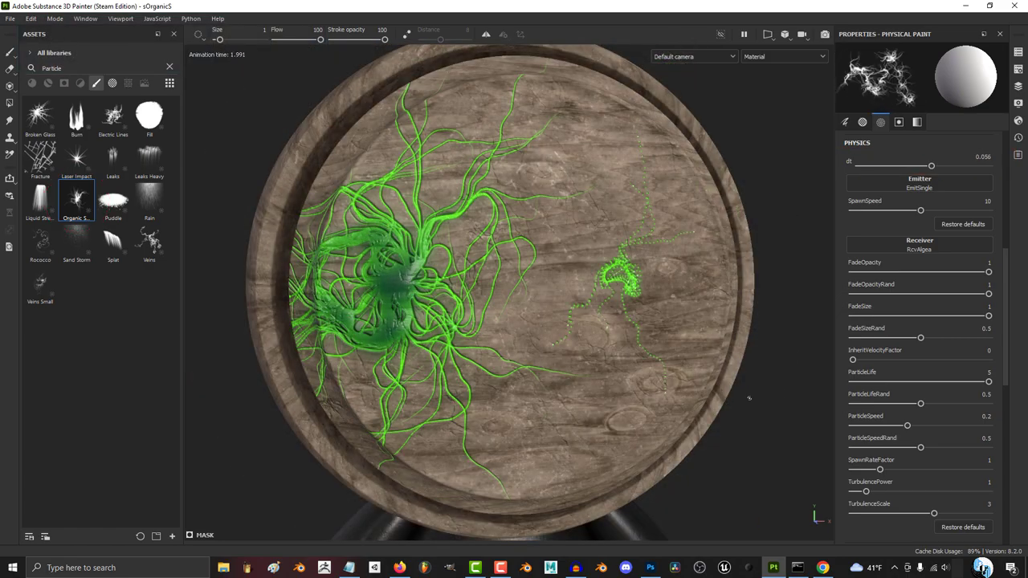
Lower the Organic Spread brush's SpawnSpeed, and adjust its fade settings to compare growth from FadeOpacityRand at 0.
{"action": "left_click_drag", "start_coordinate": [920, 211], "coordinate": [856, 211]}
{"action": "mouse_move", "coordinate": [562, 305]}
{"action": "left_mouse_down", "text": "alt"}
{"action": "mouse_move", "coordinate": [699, 315]}
{"action": "mouse_move", "coordinate": [451, 294]}
{"action": "left_mouse_up", "text": "alt"}
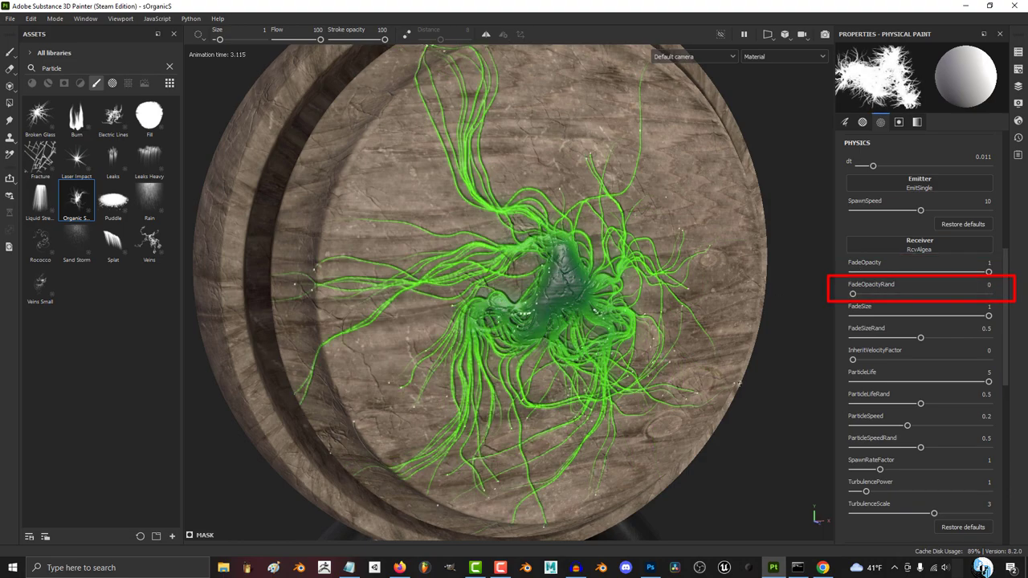
{"action": "mouse_move", "coordinate": [852, 294]}
{"action": "left_mouse_down"}
{"action": "mouse_move", "coordinate": [989, 294]}
{"action": "mouse_move", "coordinate": [859, 316]}
{"action": "left_mouse_up"}
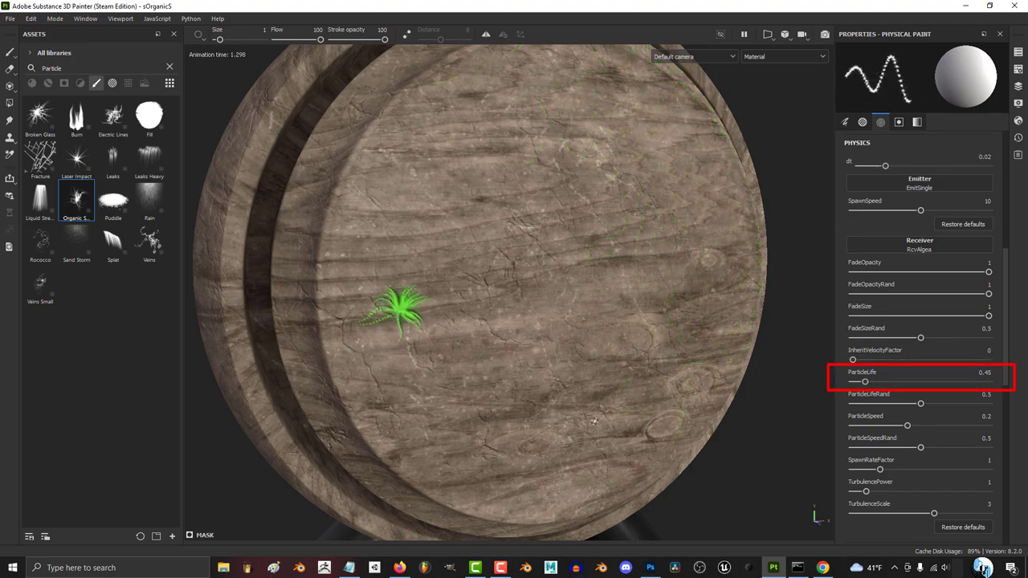
Raise the Organic Spread brush's ParticleLife to 5, and its ParticleLifeRand and ParticleSpeedRand to the maximum, to compare the growth.
{"action": "left_click_drag", "start_coordinate": [865, 382], "coordinate": [988, 382]}
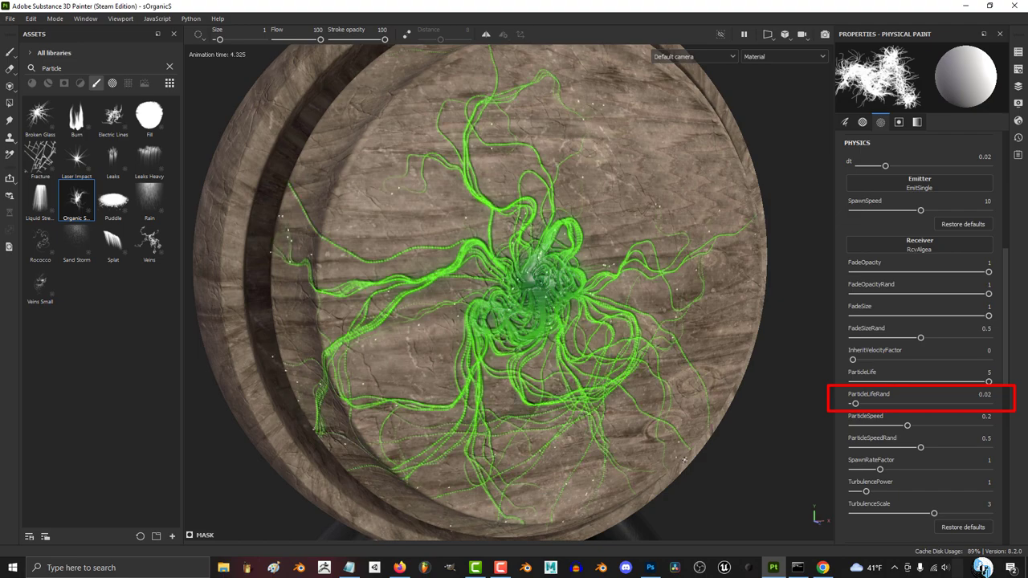
{"action": "left_click_drag", "start_coordinate": [855, 403], "coordinate": [989, 403]}
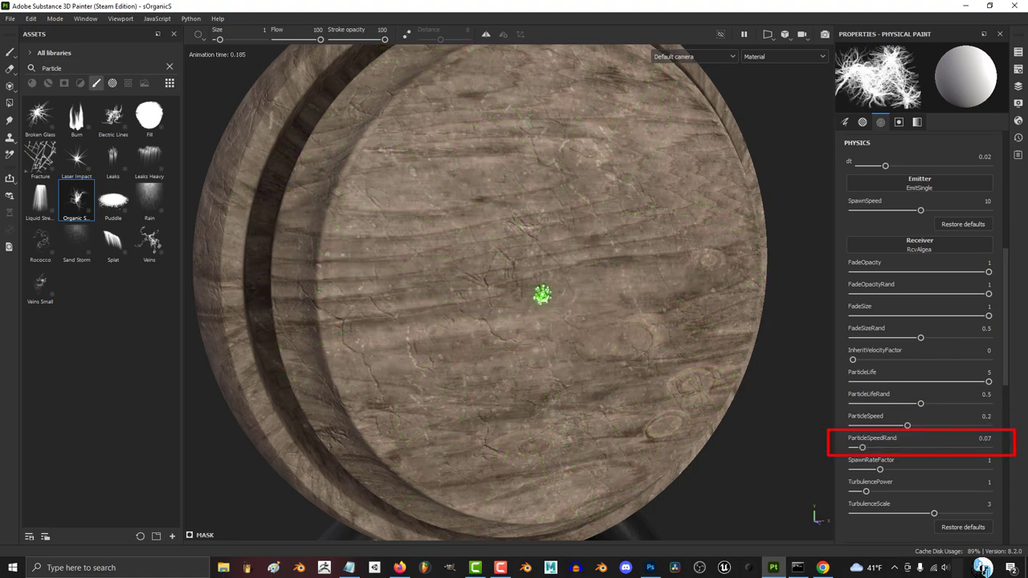
{"action": "left_click_drag", "start_coordinate": [862, 447], "coordinate": [988, 447]}
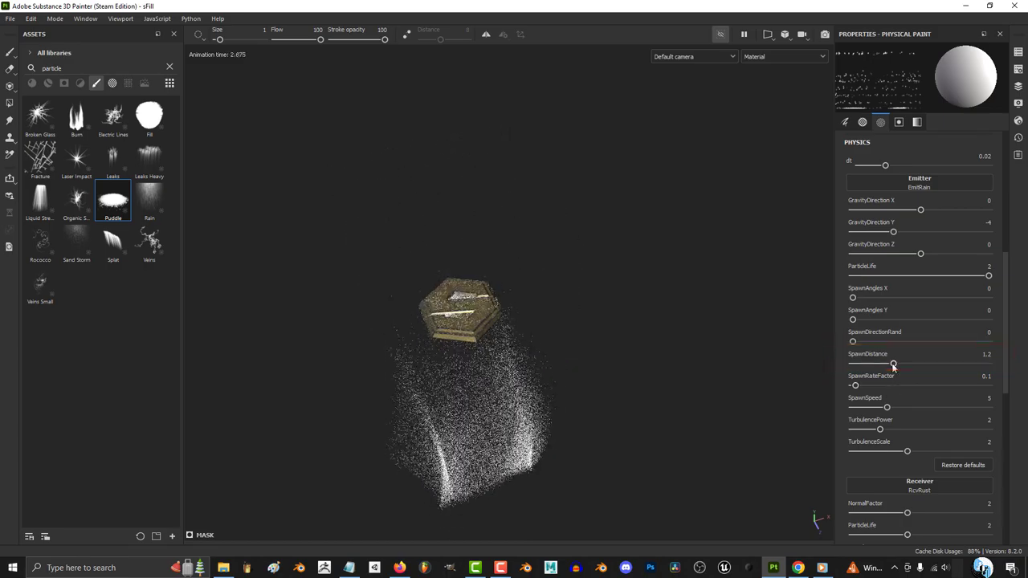
Compare the Puddle brush's emitter behaviour by raising SpawnDistance, SpawnRateFactor, SpawnSpeed and TurbulenceScale in turn, and TurbulencePower to 10.
{"action": "left_click_drag", "start_coordinate": [892, 363], "coordinate": [977, 365]}
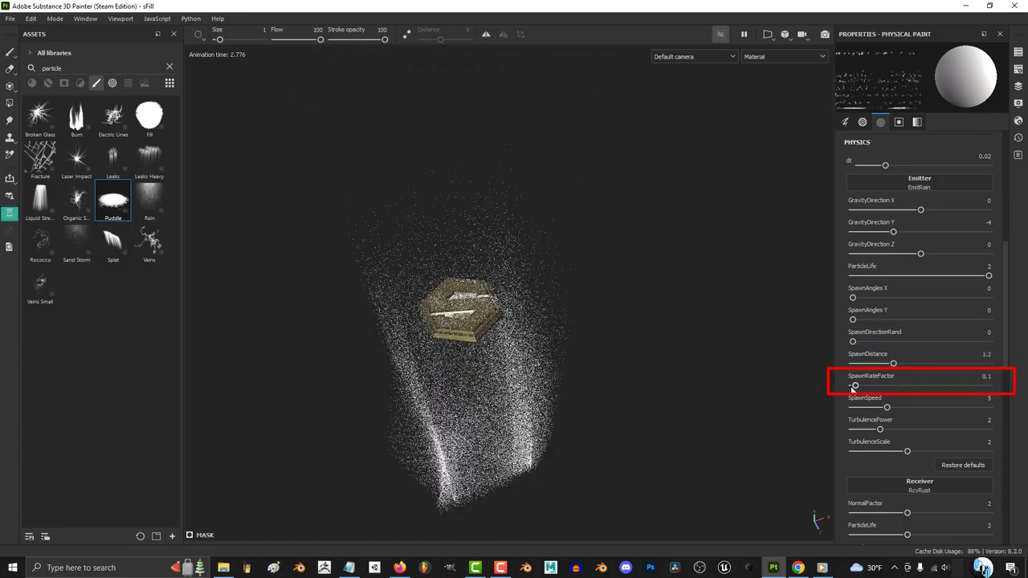
{"action": "left_click_drag", "start_coordinate": [854, 385], "coordinate": [988, 386]}
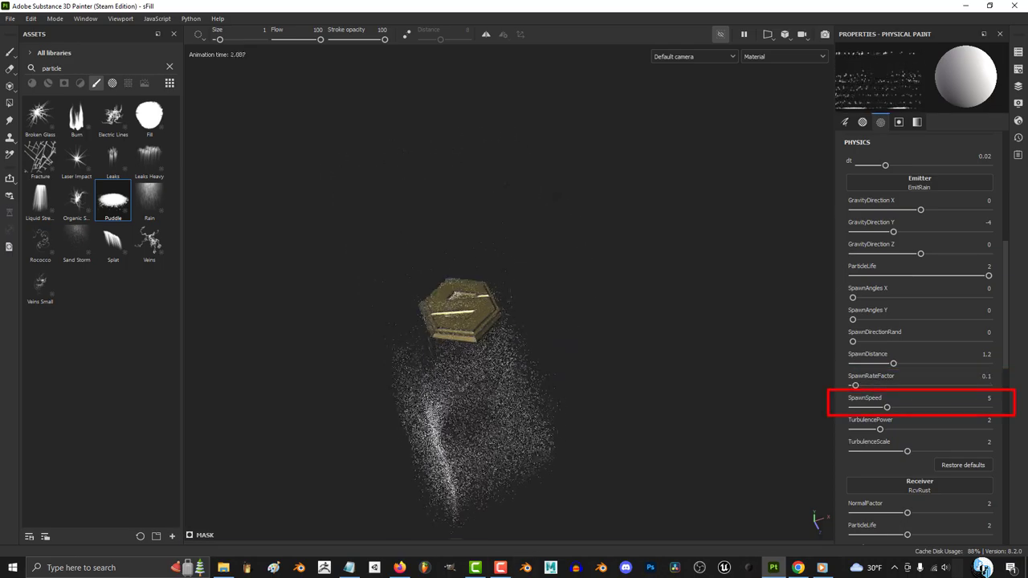
{"action": "left_click_drag", "start_coordinate": [886, 407], "coordinate": [988, 407]}
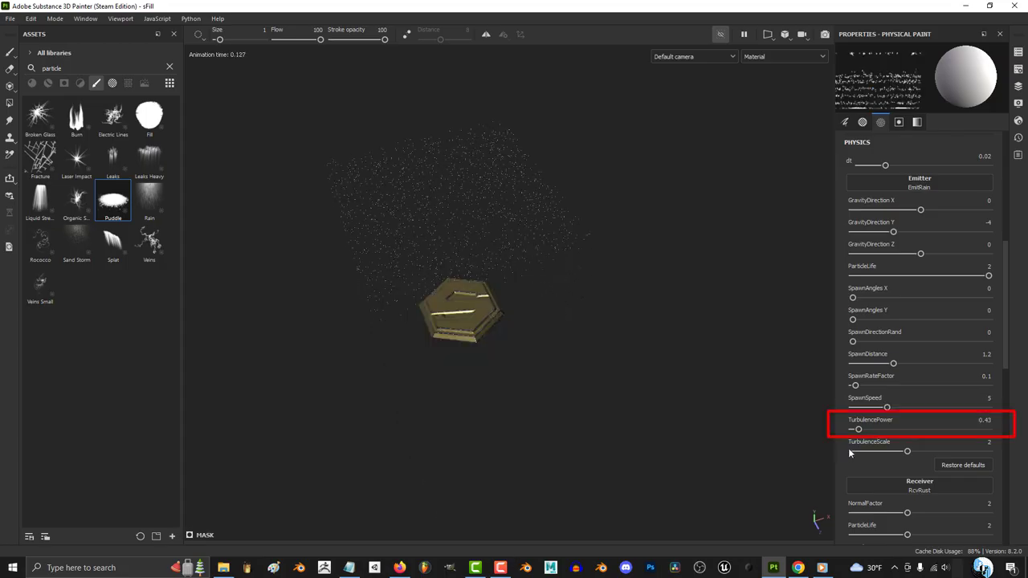
{"action": "left_click_drag", "start_coordinate": [857, 429], "coordinate": [988, 429]}
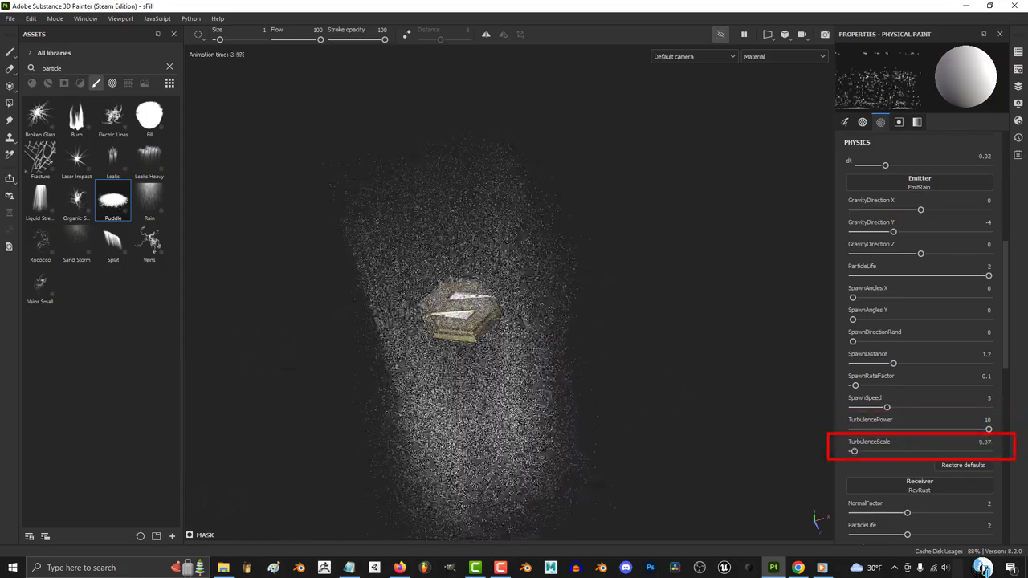
{"action": "left_click_drag", "start_coordinate": [853, 451], "coordinate": [986, 452]}
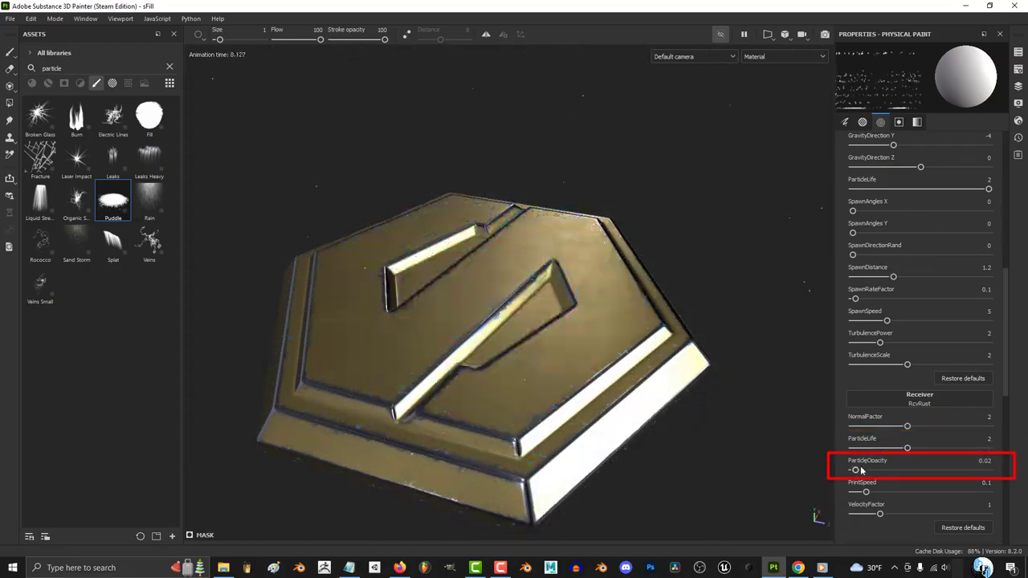
Raise the Puddle brush's receiver ParticleOpacity to the maximum, and adjust its VelocityFactor for comparison.
{"action": "left_click_drag", "start_coordinate": [856, 471], "coordinate": [988, 470]}
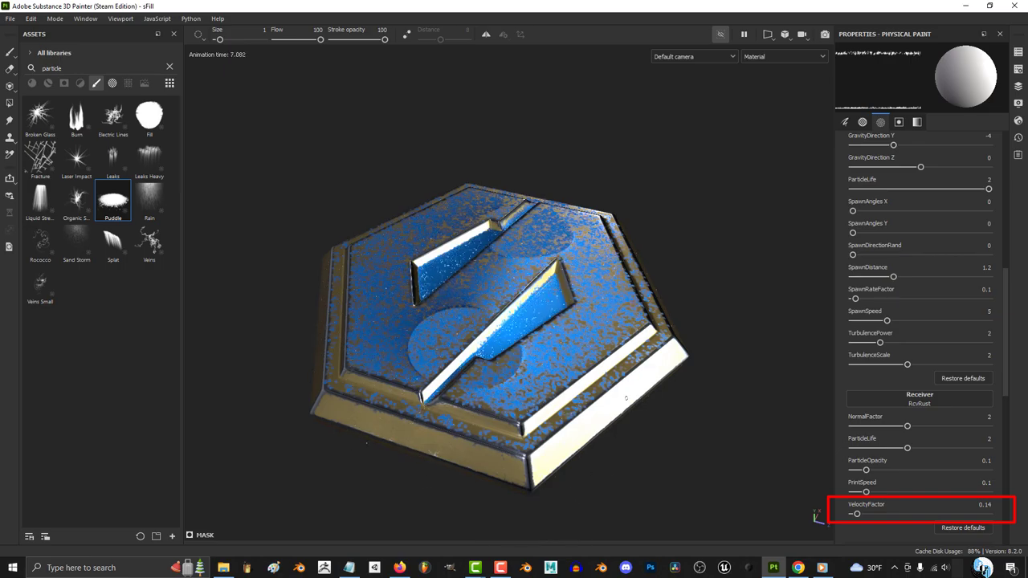
{"action": "left_click", "coordinate": [857, 514]}
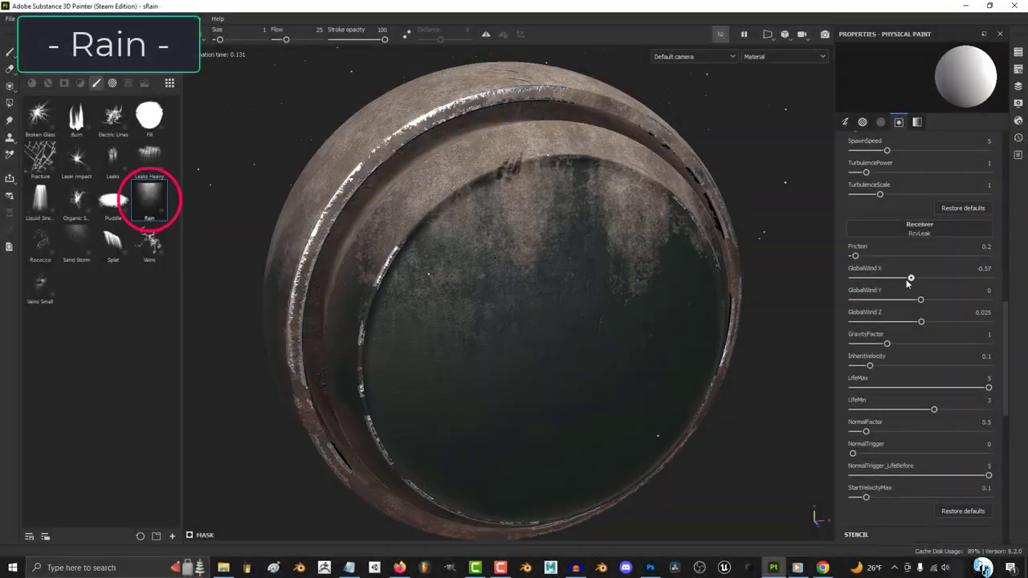
Lower the Rain brush's GlobalWind X further, and raise its dt to compare the streaks on the rounded model.
{"action": "left_click", "coordinate": [873, 278]}
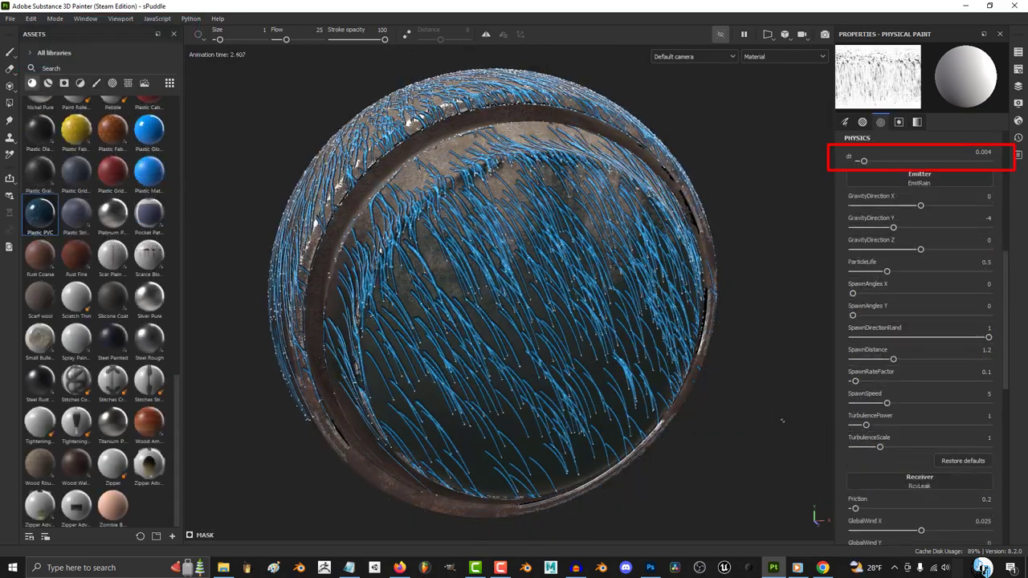
{"action": "left_click", "coordinate": [920, 162]}
{"action": "left_click", "coordinate": [916, 162]}
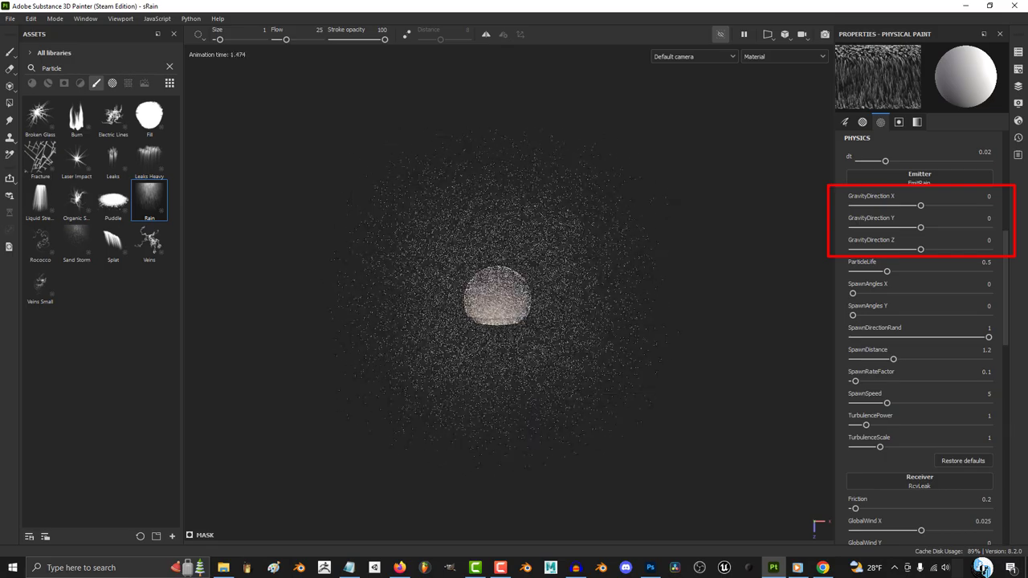
Raise the Rain brush's GravityDirection Z to the maximum, and raise its emitter ParticleLife to extend the rainfall.
{"action": "mouse_move", "coordinate": [920, 206]}
{"action": "left_mouse_down"}
{"action": "mouse_move", "coordinate": [850, 207]}
{"action": "mouse_move", "coordinate": [988, 205]}
{"action": "mouse_move", "coordinate": [920, 206]}
{"action": "mouse_move", "coordinate": [988, 228]}
{"action": "mouse_move", "coordinate": [920, 227]}
{"action": "left_mouse_up"}
{"action": "mouse_move", "coordinate": [920, 250]}
{"action": "left_mouse_down"}
{"action": "mouse_move", "coordinate": [851, 250]}
{"action": "mouse_move", "coordinate": [988, 250]}
{"action": "left_mouse_up"}
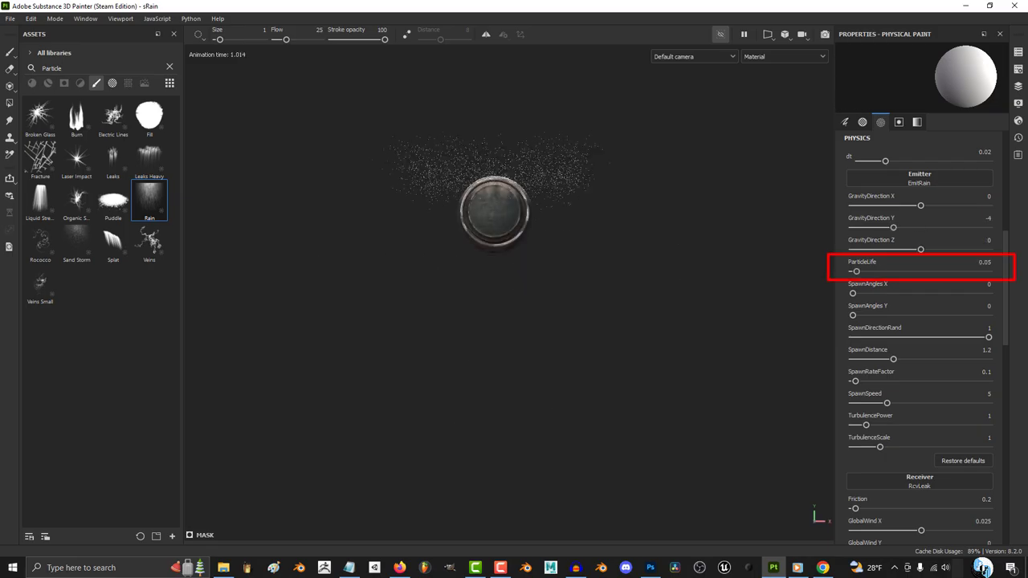
{"action": "left_click_drag", "start_coordinate": [866, 271], "coordinate": [988, 271]}
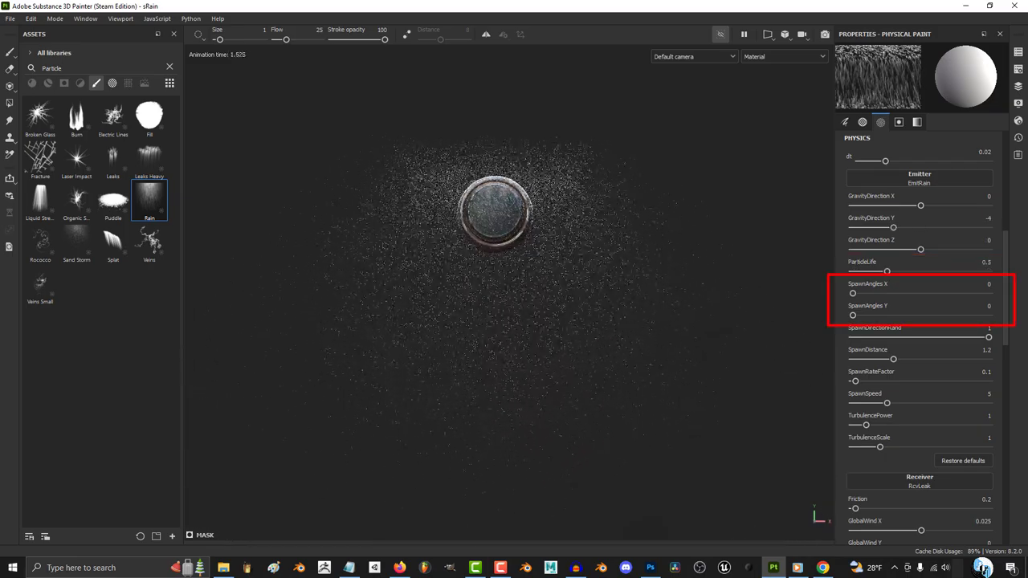
Change the Rain brush's spawn angles, with SpawnAngles X at 92.13, and raise SpawnDirectionRand to 1.
{"action": "left_click_drag", "start_coordinate": [852, 294], "coordinate": [881, 295]}
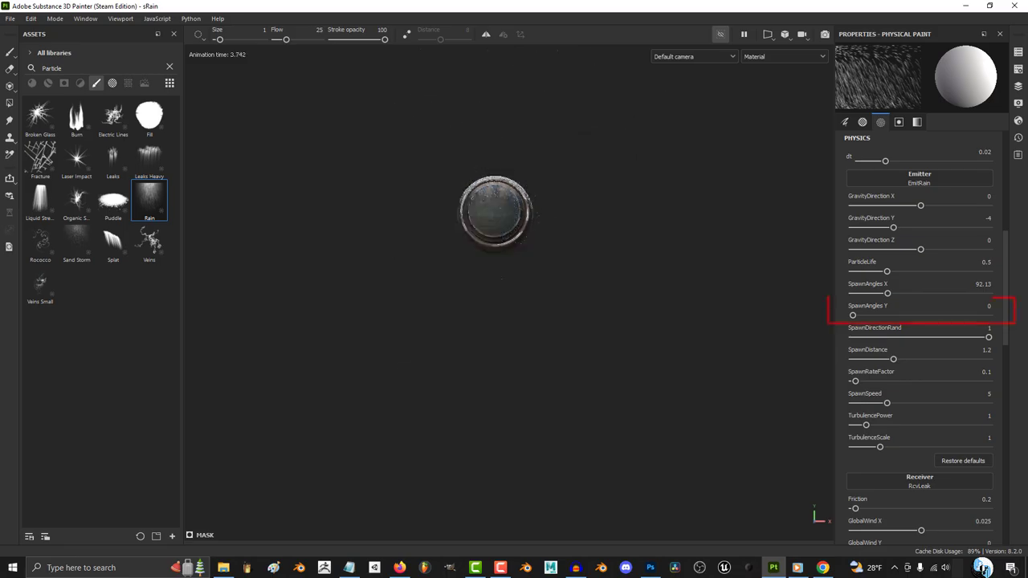
{"action": "left_click_drag", "start_coordinate": [887, 293], "coordinate": [943, 315]}
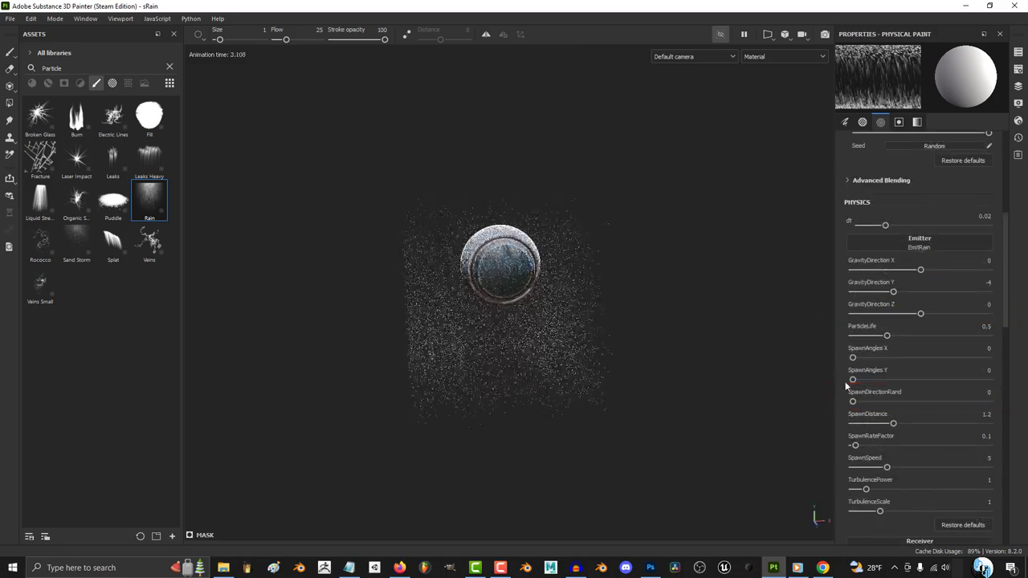
{"action": "left_click_drag", "start_coordinate": [853, 402], "coordinate": [989, 402]}
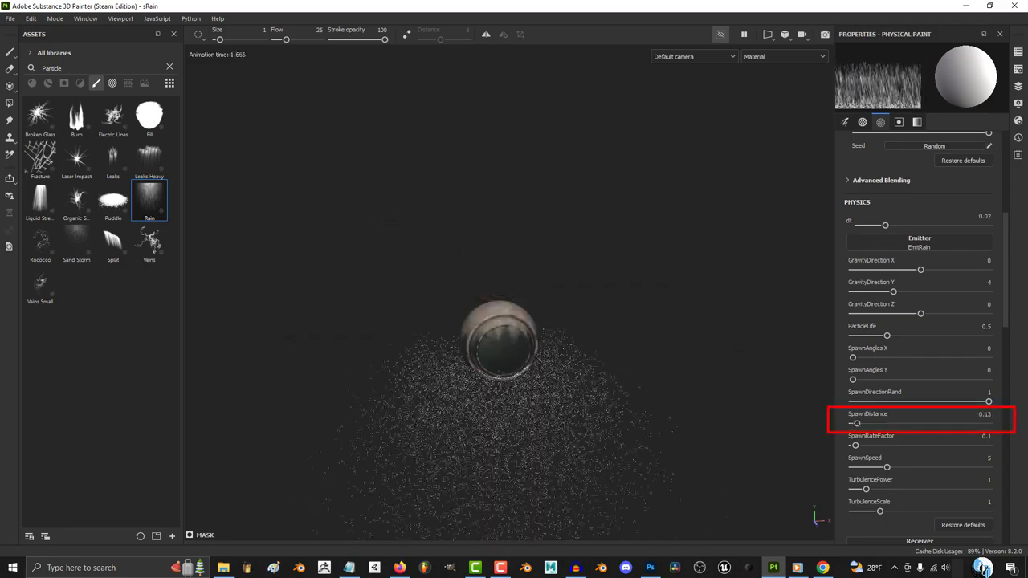
Raise the Rain brush's SpawnDistance, SpawnRateFactor and TurbulenceScale to the maximum, SpawnSpeed to 20 and TurbulencePower to 10 for comparison.
{"action": "left_click_drag", "start_coordinate": [853, 424], "coordinate": [988, 424]}
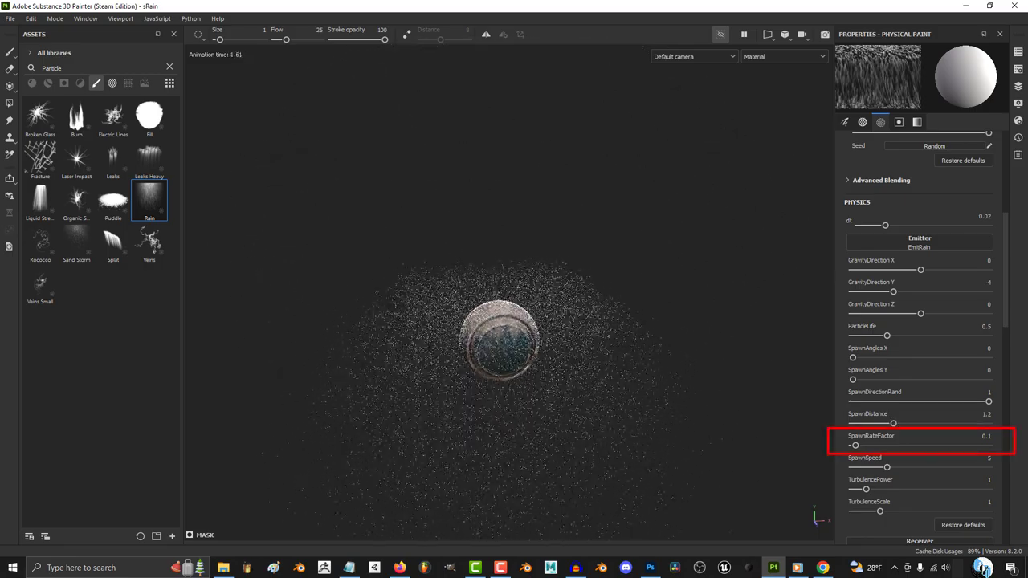
{"action": "left_click_drag", "start_coordinate": [854, 445], "coordinate": [988, 445]}
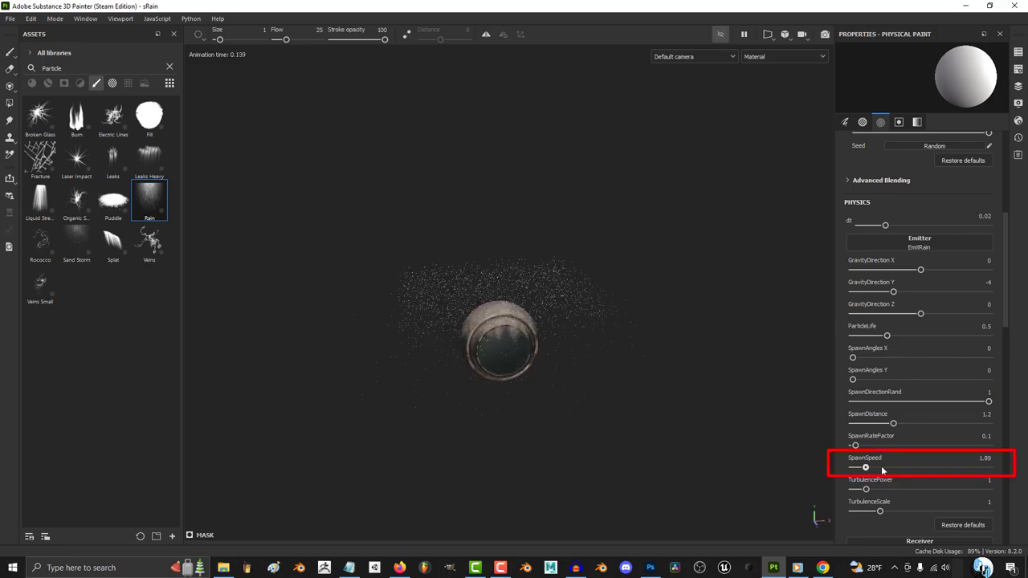
{"action": "left_click_drag", "start_coordinate": [881, 470], "coordinate": [988, 468]}
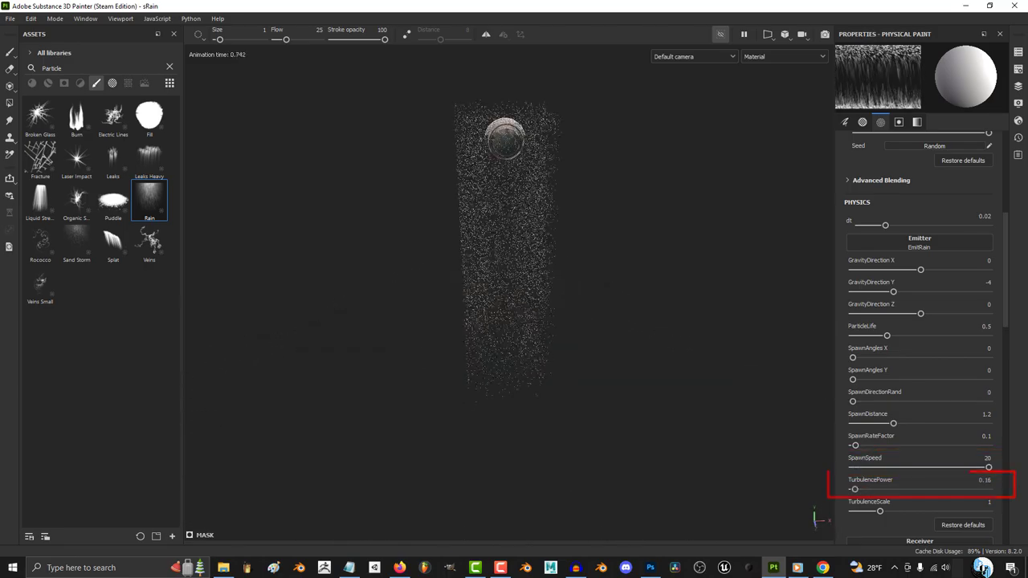
{"action": "left_click_drag", "start_coordinate": [865, 488], "coordinate": [988, 489]}
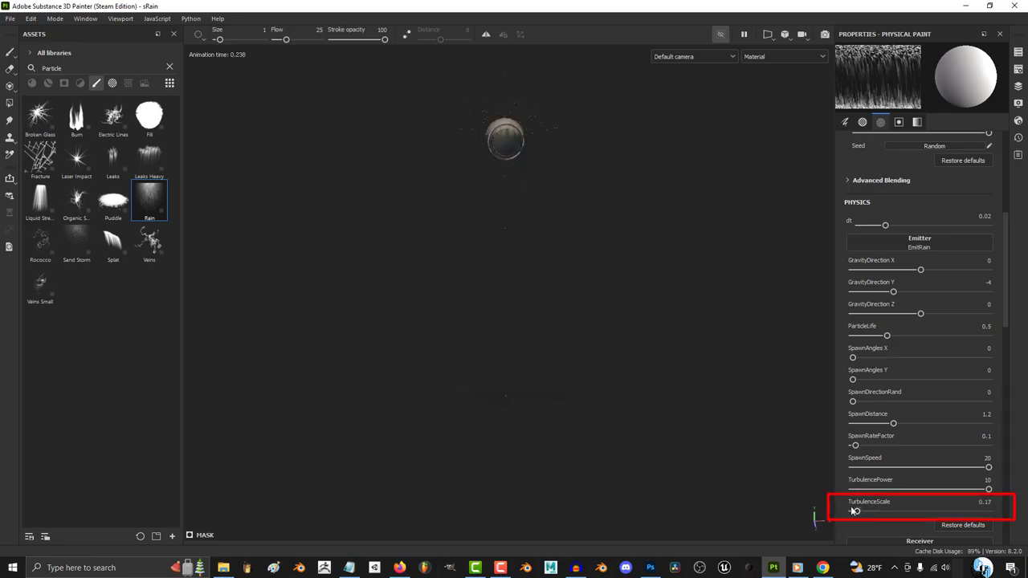
{"action": "left_click_drag", "start_coordinate": [854, 510], "coordinate": [988, 510]}
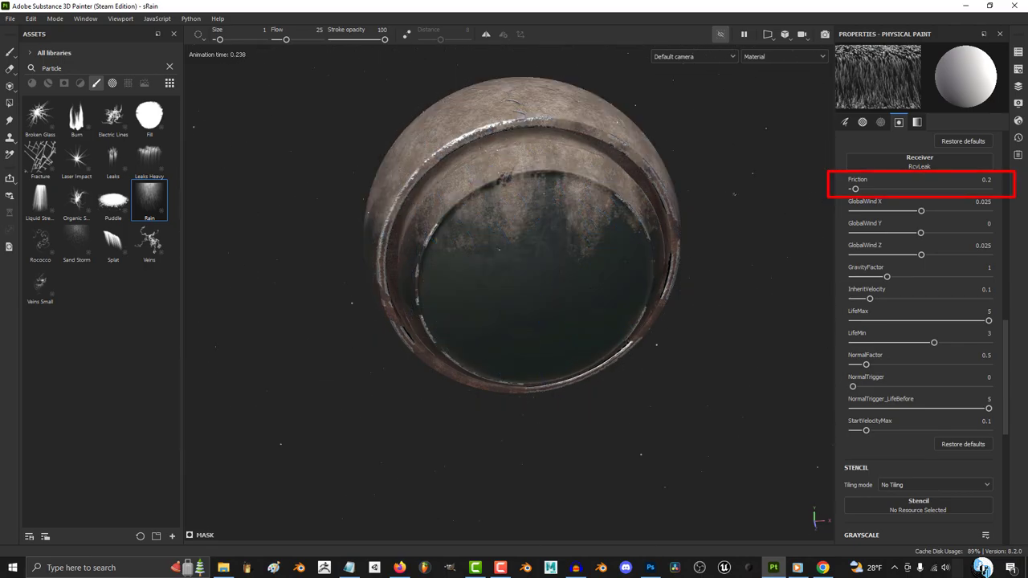
Raise the Rain brush's receiver Friction, and vary GlobalWind X and GlobalWind Y to redirect the streaks.
{"action": "left_click_drag", "start_coordinate": [853, 189], "coordinate": [953, 189]}
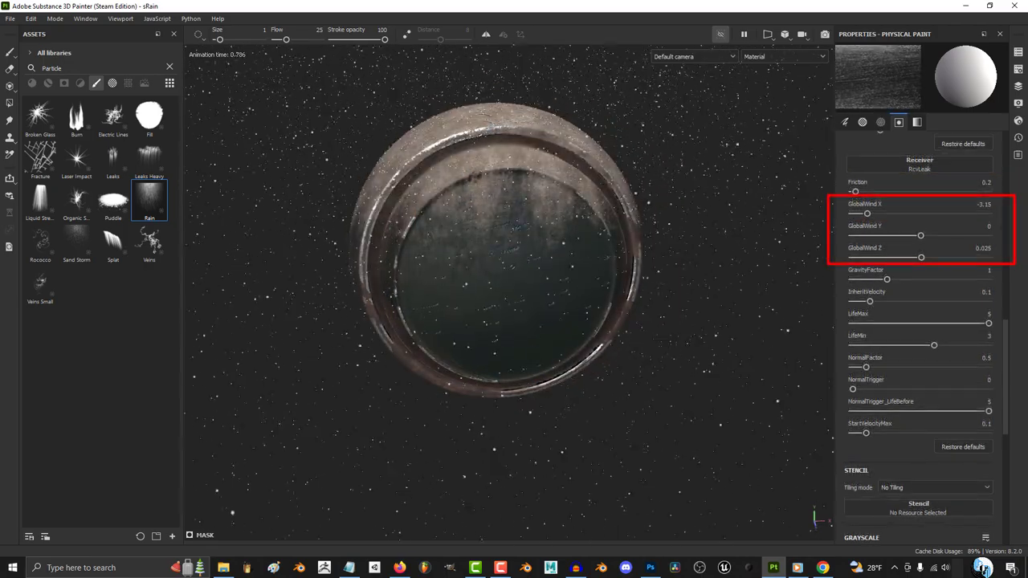
{"action": "left_click_drag", "start_coordinate": [867, 213], "coordinate": [896, 211]}
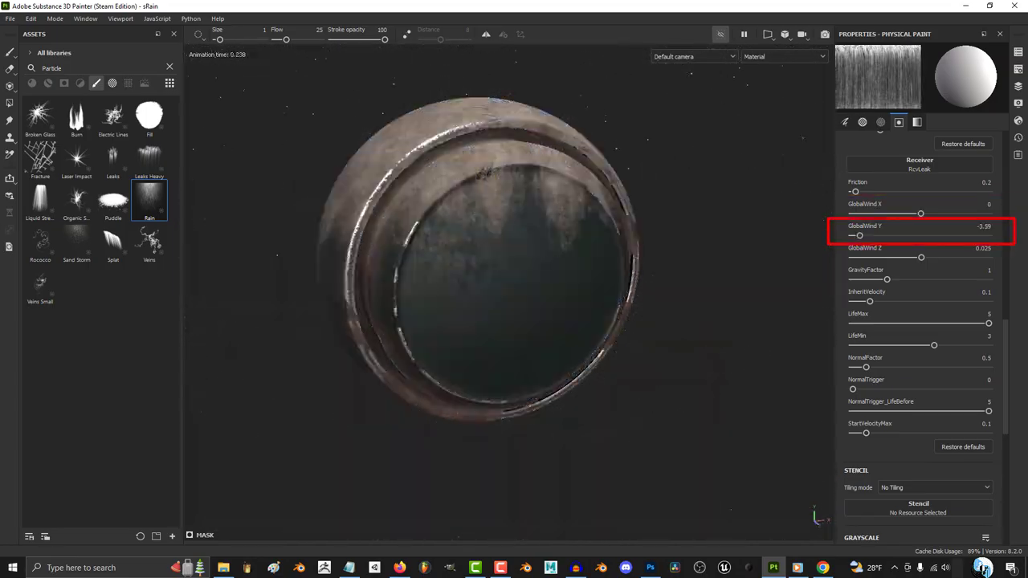
{"action": "left_click_drag", "start_coordinate": [920, 235], "coordinate": [989, 236]}
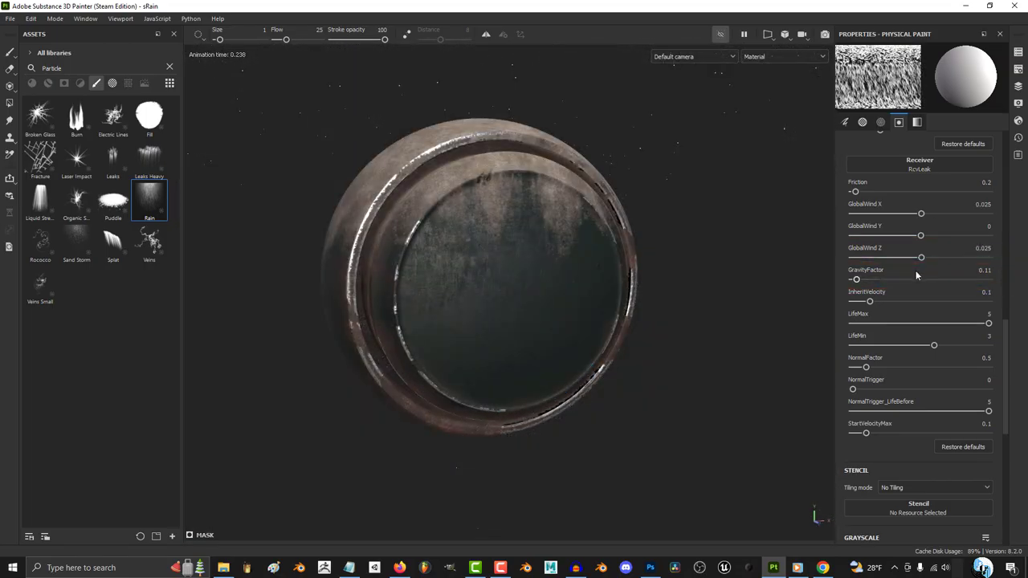
Adjust the Rain brush's GravityFactor, and raise its InheritVelocity and LifeMax to the maximum to compare the streaks.
{"action": "left_click_drag", "start_coordinate": [855, 279], "coordinate": [859, 280]}
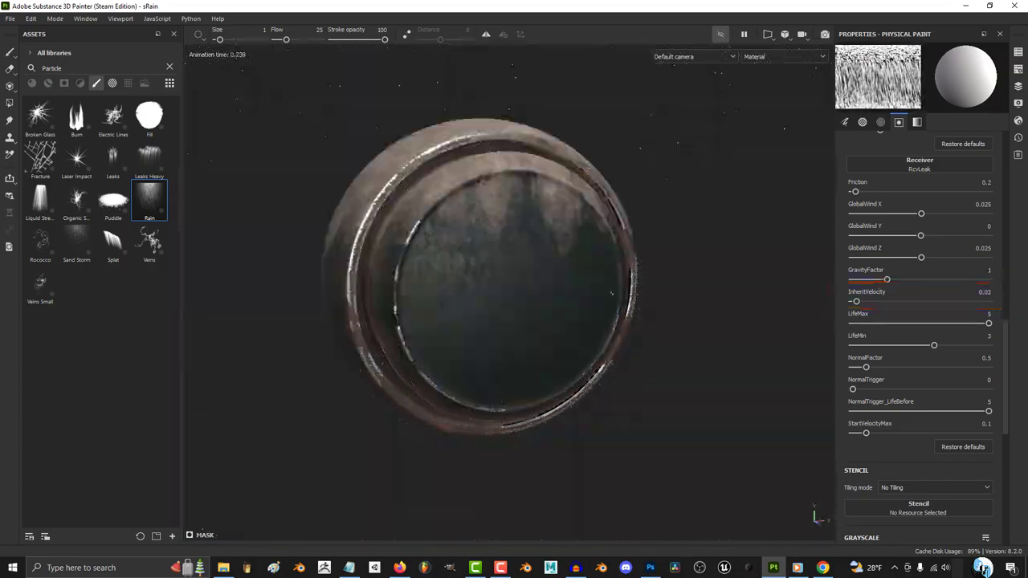
{"action": "left_click_drag", "start_coordinate": [857, 303], "coordinate": [989, 302]}
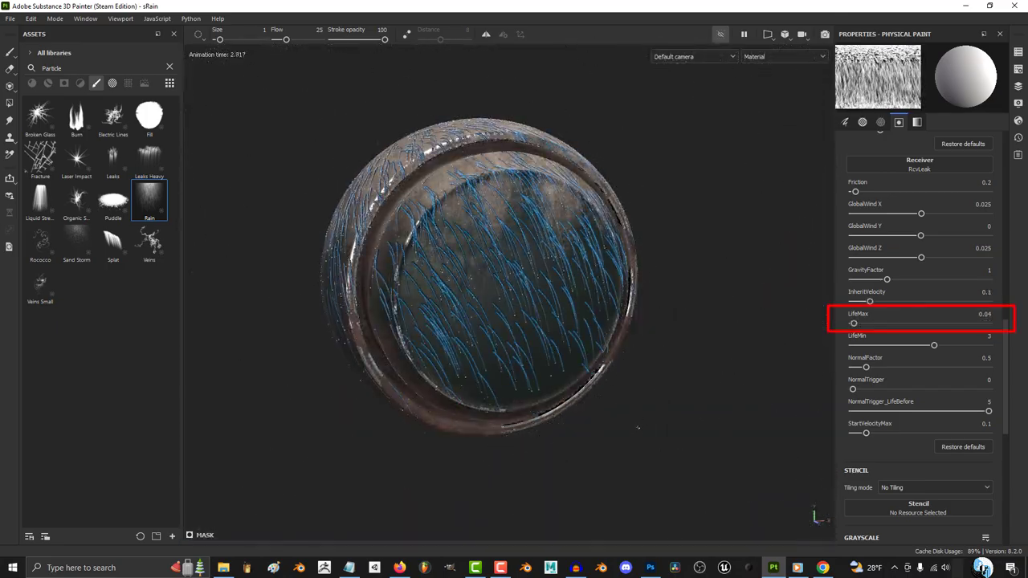
{"action": "left_click_drag", "start_coordinate": [854, 323], "coordinate": [988, 323]}
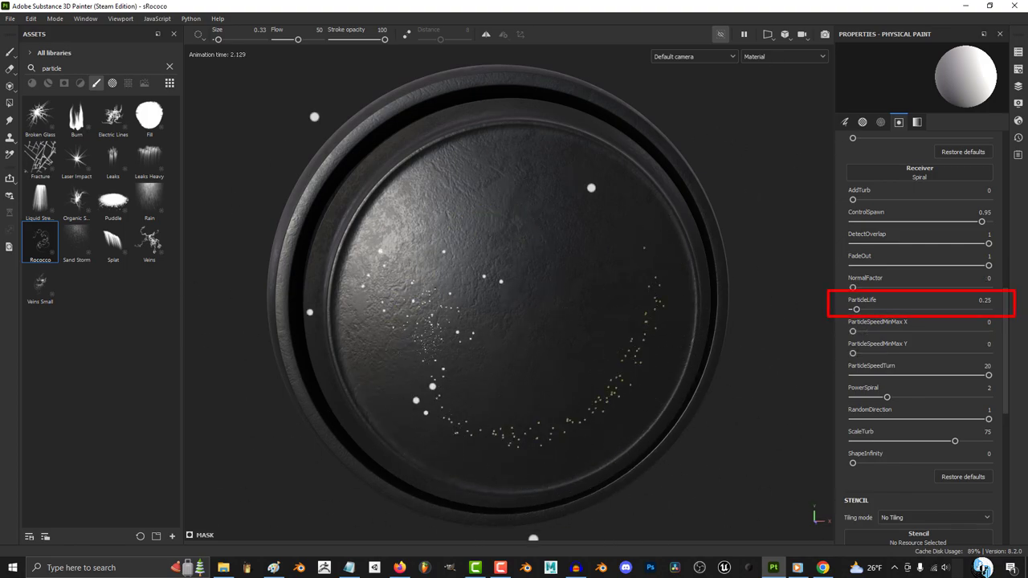
Raise the Rococo brush's ParticleSpeedMinMax X from 0, and lower its ParticleSpeedTurn to compare the spirals.
{"action": "left_click_drag", "start_coordinate": [852, 334], "coordinate": [859, 332]}
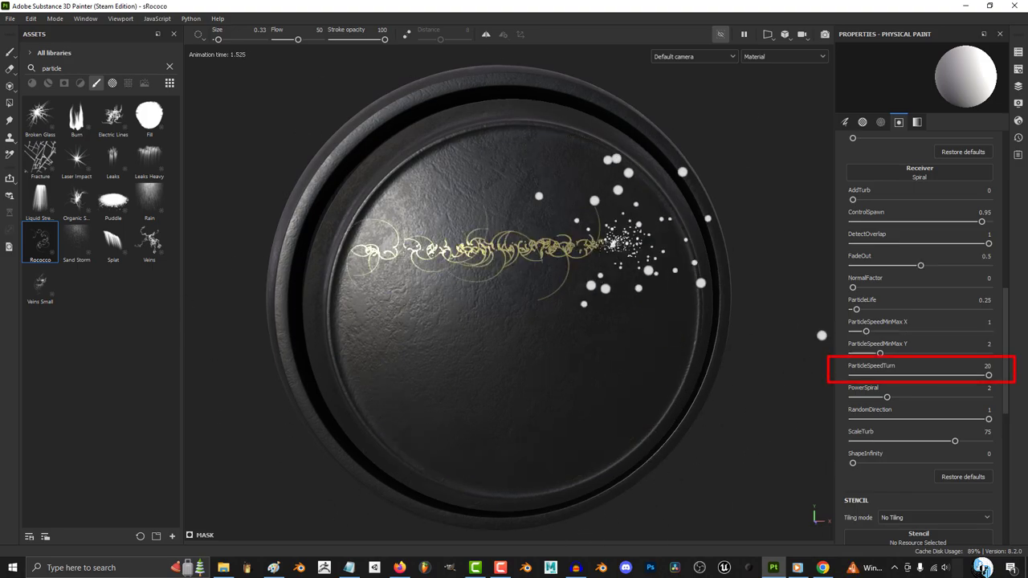
{"action": "left_click_drag", "start_coordinate": [954, 376], "coordinate": [914, 387]}
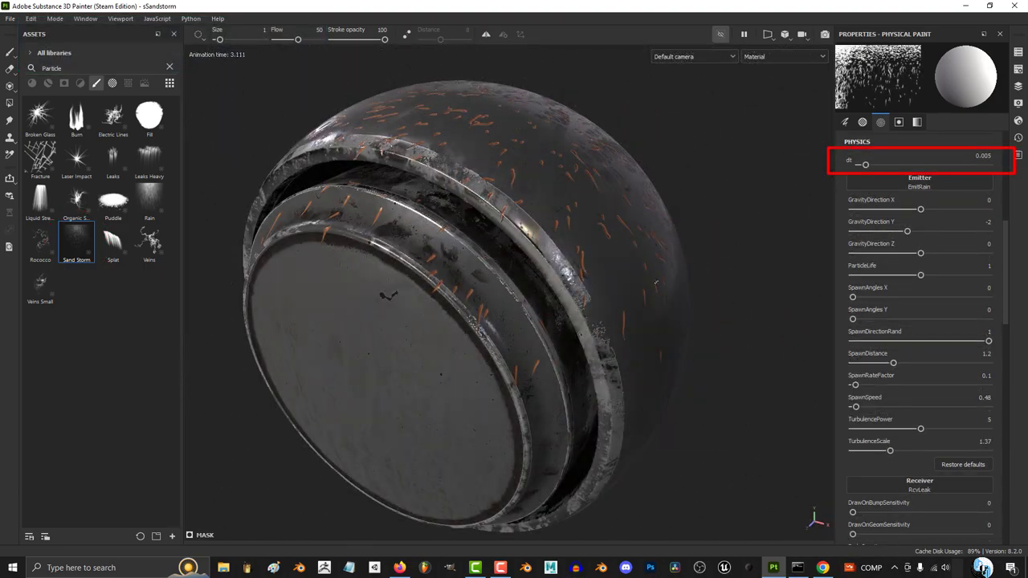
Raise the Sand Storm brush's dt to 0.076, return GravityDirection X to 0, and raise its emitter ParticleLife.
{"action": "left_click_drag", "start_coordinate": [864, 164], "coordinate": [965, 165]}
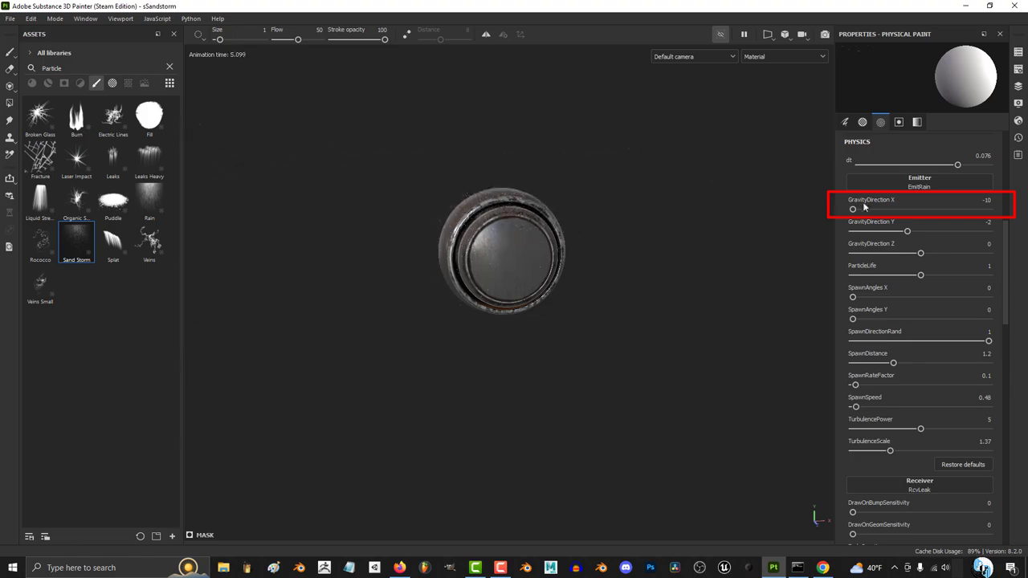
{"action": "mouse_move", "coordinate": [853, 209]}
{"action": "left_mouse_down"}
{"action": "mouse_move", "coordinate": [987, 209]}
{"action": "mouse_move", "coordinate": [920, 210]}
{"action": "left_mouse_up"}
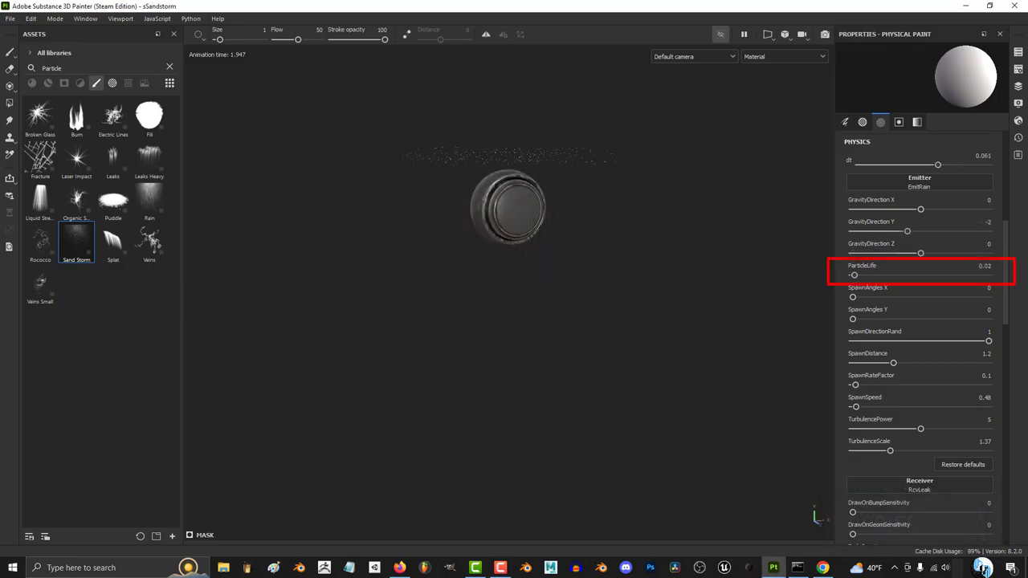
{"action": "left_click_drag", "start_coordinate": [853, 275], "coordinate": [988, 275]}
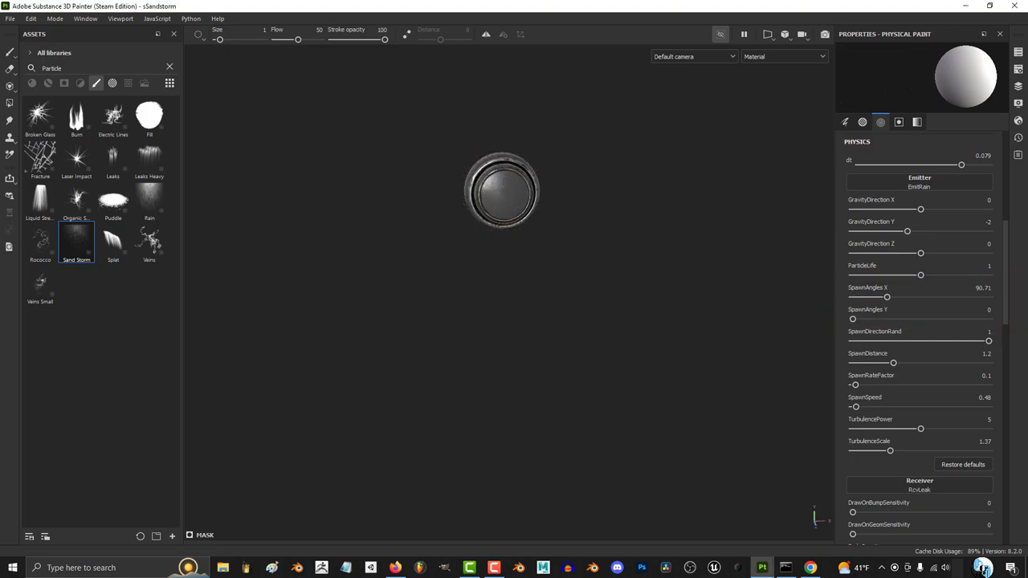
Return the Sand Storm brush's SpawnAngles X to 0, and raise its SpawnRateFactor to the maximum.
{"action": "left_click_drag", "start_coordinate": [887, 297], "coordinate": [852, 297]}
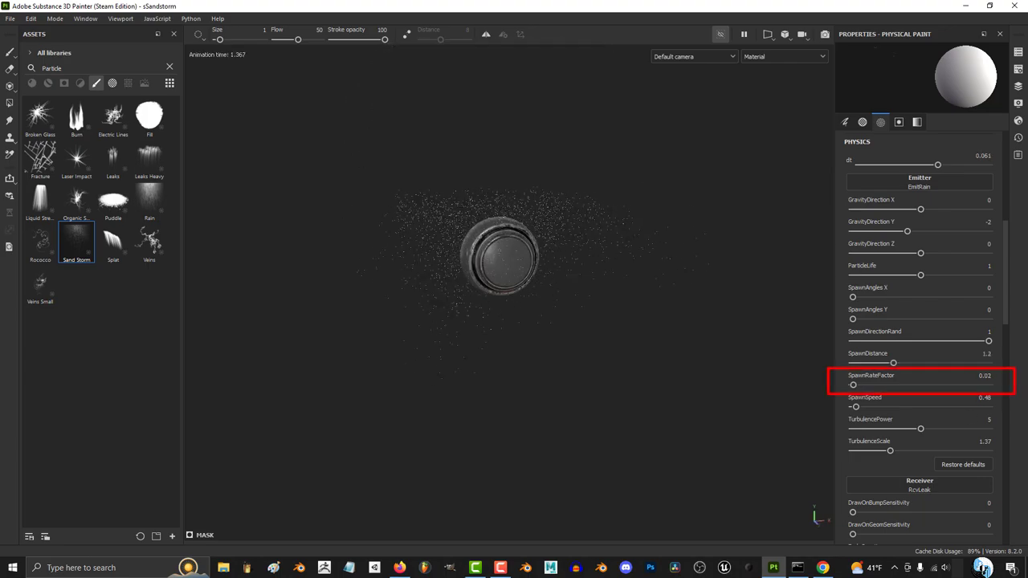
{"action": "left_click_drag", "start_coordinate": [853, 385], "coordinate": [989, 385]}
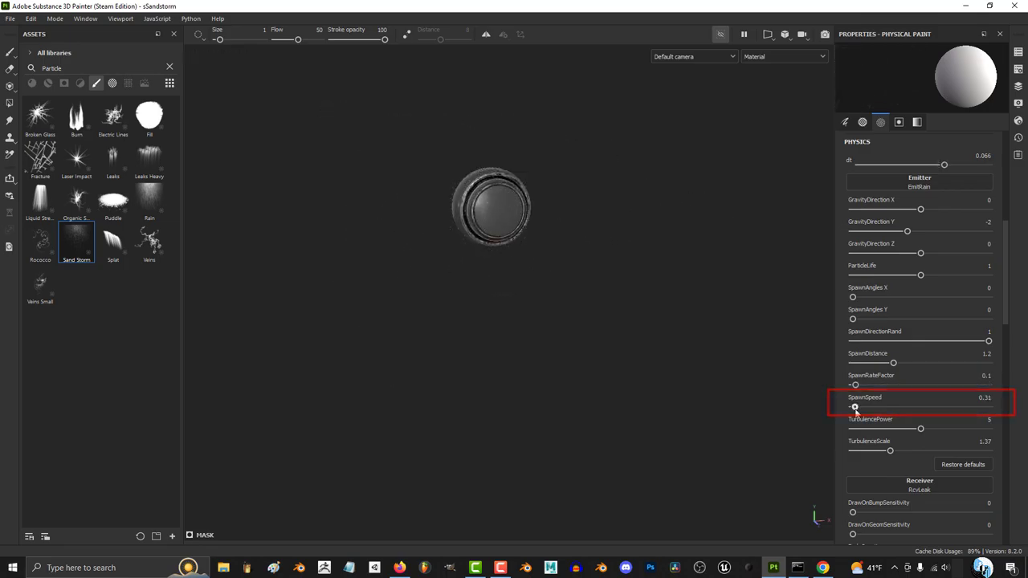
Raise the Sand Storm emitter's SpawnSpeed and TurbulenceScale to the maximum and its TurbulencePower to 10 to compare the particle spread.
{"action": "left_click_drag", "start_coordinate": [853, 407], "coordinate": [988, 407]}
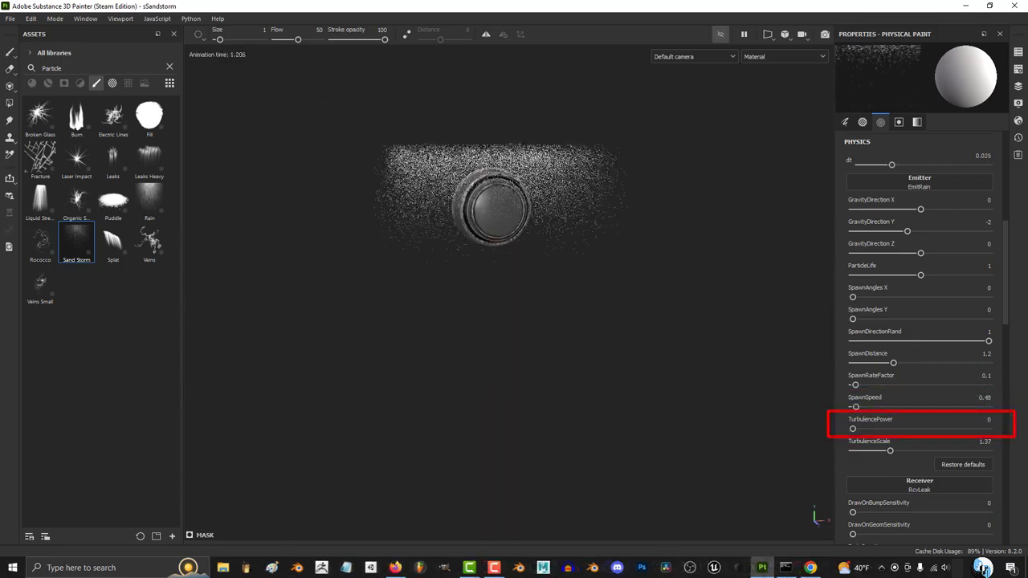
{"action": "left_click_drag", "start_coordinate": [853, 429], "coordinate": [989, 428]}
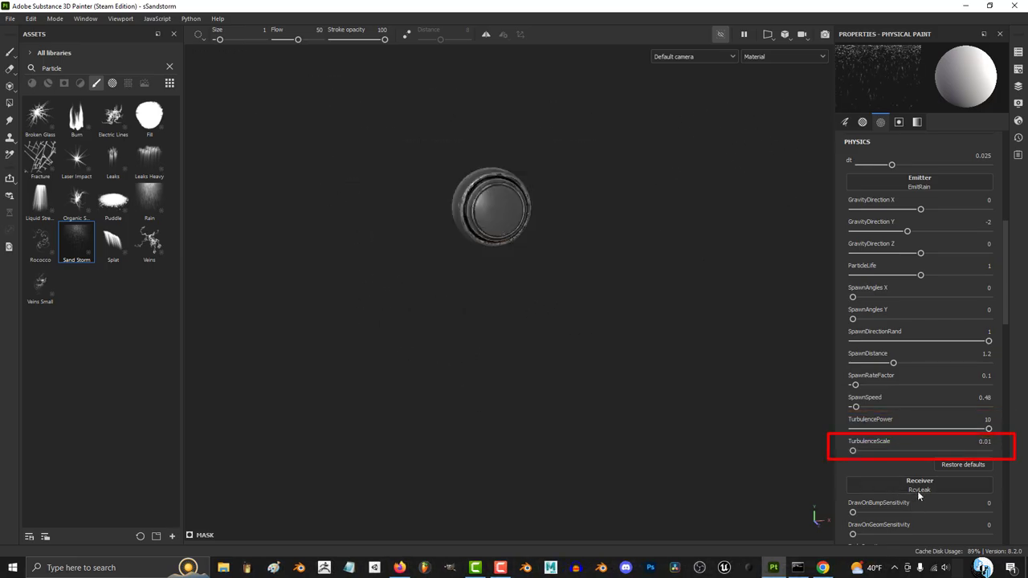
{"action": "left_click_drag", "start_coordinate": [852, 451], "coordinate": [988, 450]}
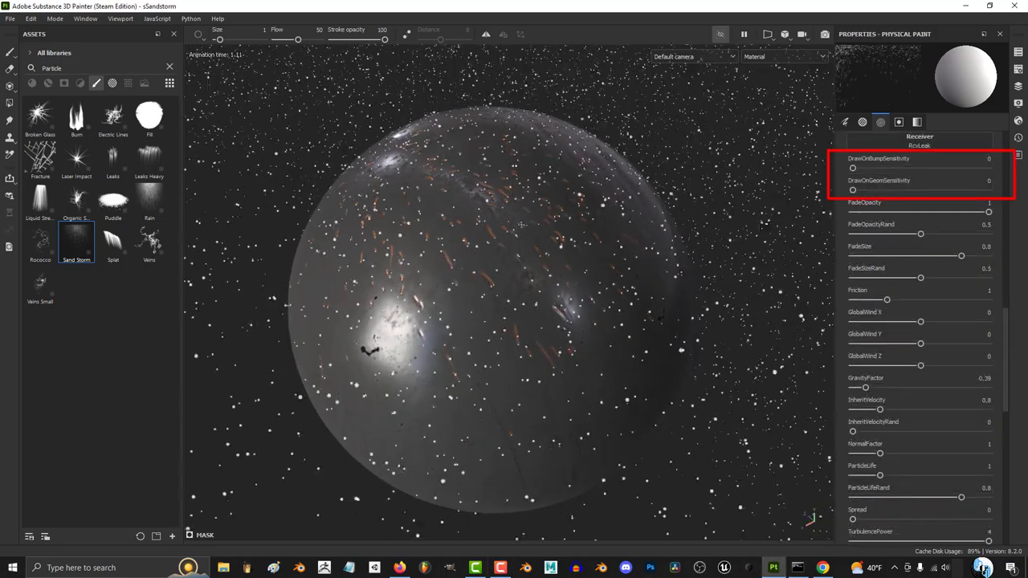
Adjust the Sand Storm receiver's DrawOnBumpSensitivity and FadeSize, and raise its FadeOpacityRand to the maximum.
{"action": "left_click_drag", "start_coordinate": [851, 168], "coordinate": [855, 169]}
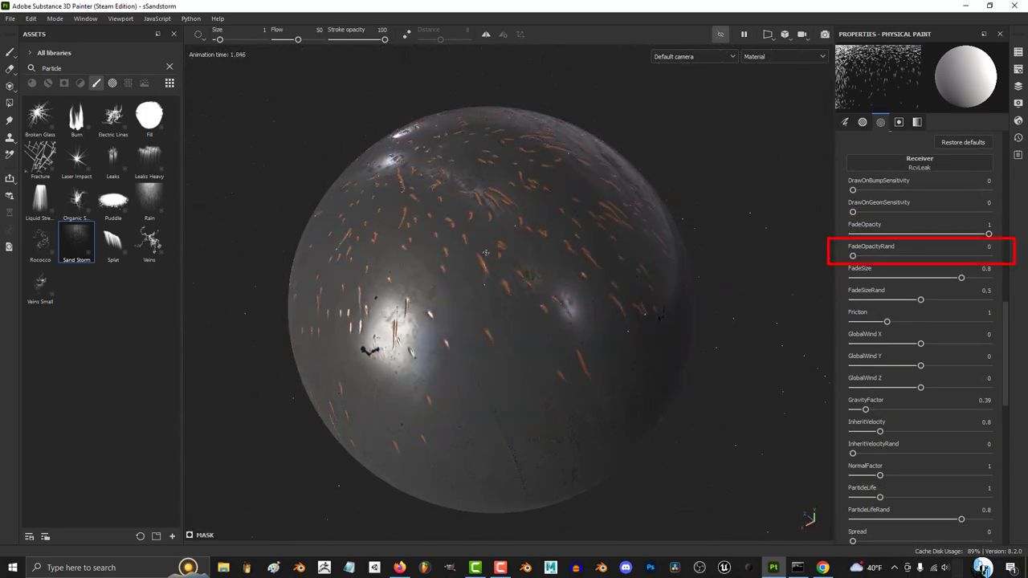
{"action": "left_click_drag", "start_coordinate": [852, 255], "coordinate": [988, 256]}
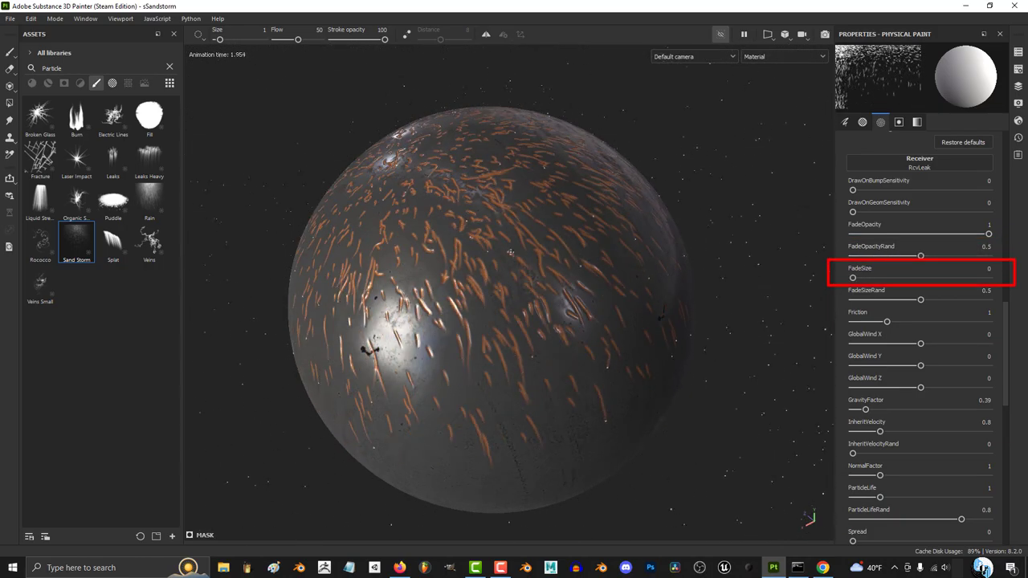
{"action": "left_click", "coordinate": [854, 279]}
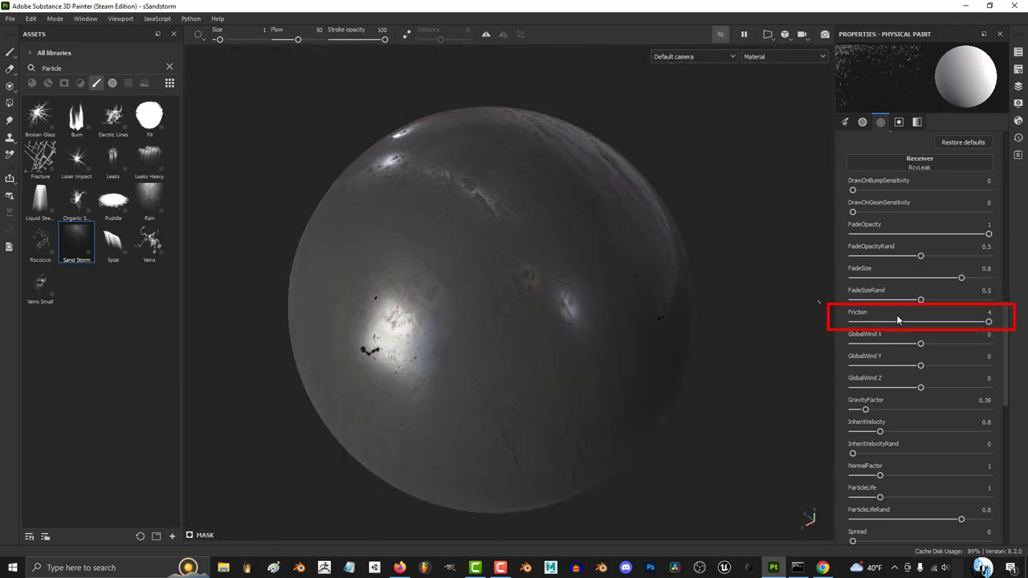
Lower the Sand Storm receiver's Friction and GlobalWind X, and raise InheritVelocity to 4 and InheritVelocityRand to the maximum.
{"action": "left_click", "coordinate": [897, 320]}
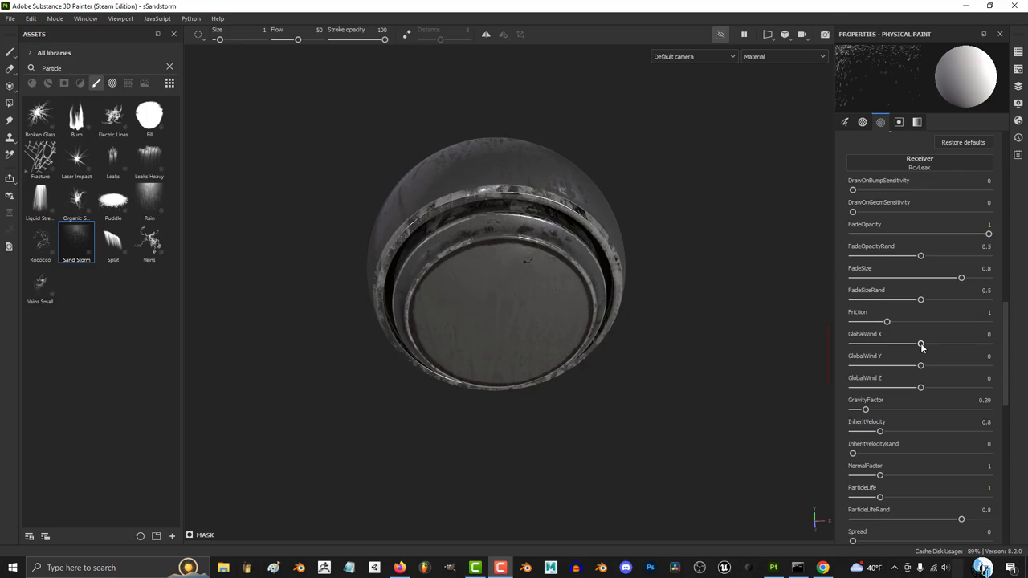
{"action": "left_click_drag", "start_coordinate": [921, 345], "coordinate": [852, 344]}
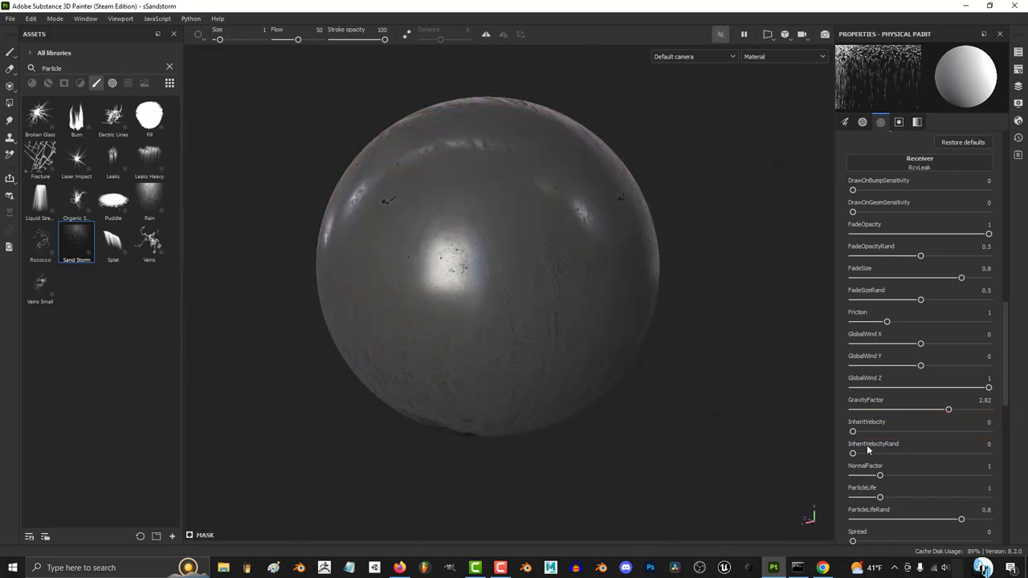
{"action": "left_click_drag", "start_coordinate": [853, 431], "coordinate": [904, 434]}
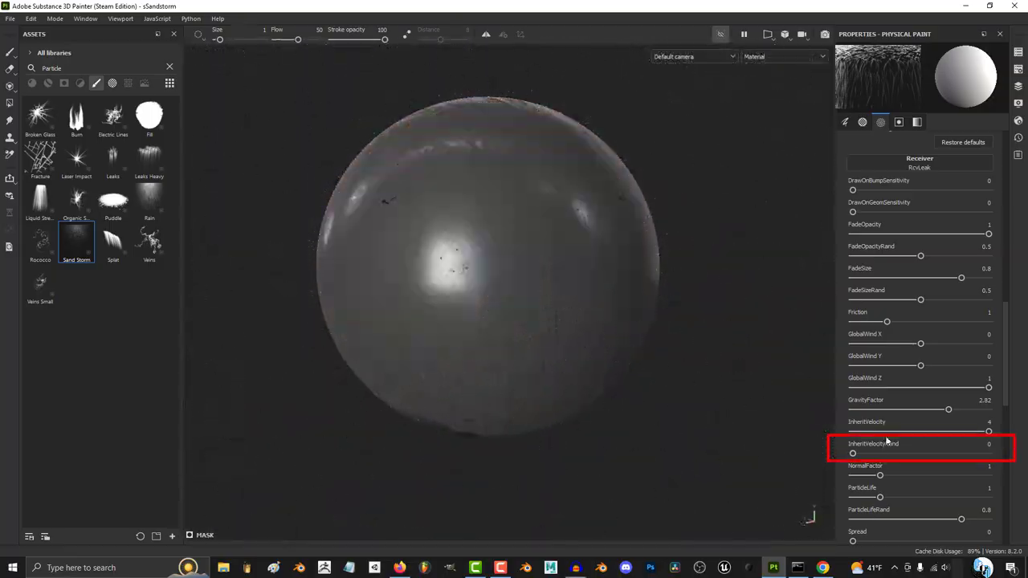
{"action": "left_click_drag", "start_coordinate": [852, 453], "coordinate": [992, 453]}
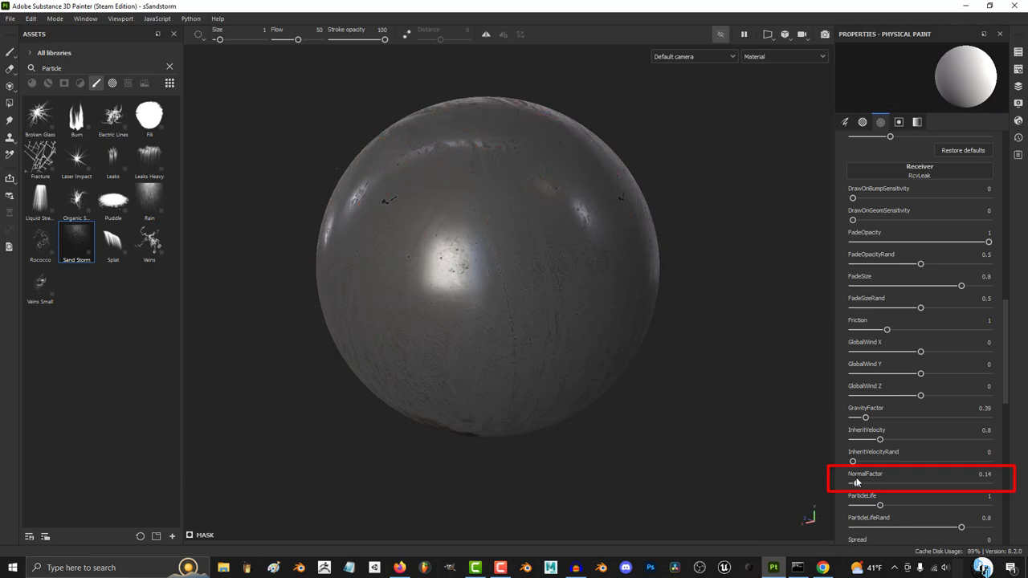
Adjust the Sand Storm receiver's NormalFactor and ParticleLifeRand, and raise its ParticleLife to 5.
{"action": "left_click_drag", "start_coordinate": [853, 483], "coordinate": [988, 483]}
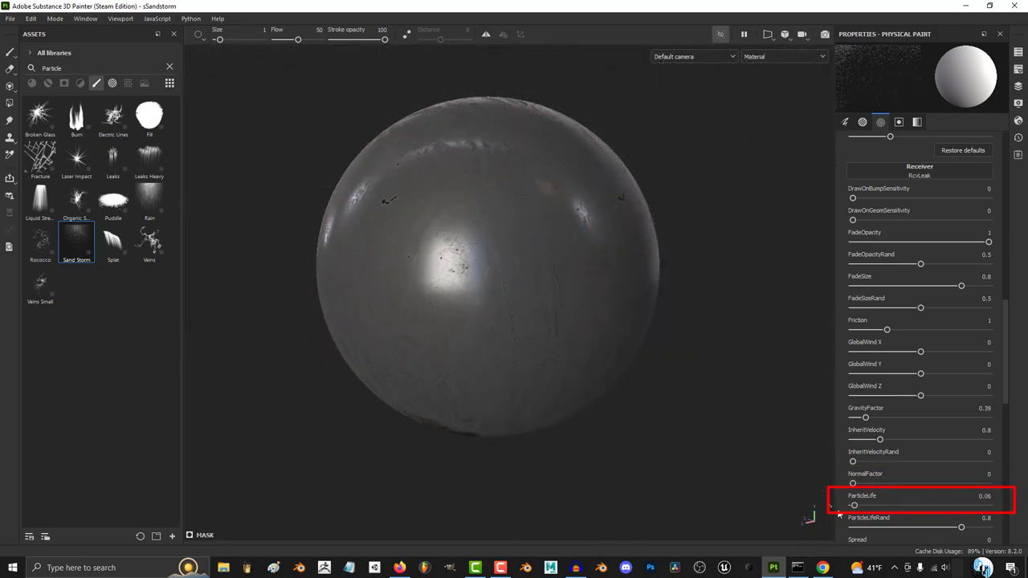
{"action": "left_click_drag", "start_coordinate": [853, 505], "coordinate": [988, 505]}
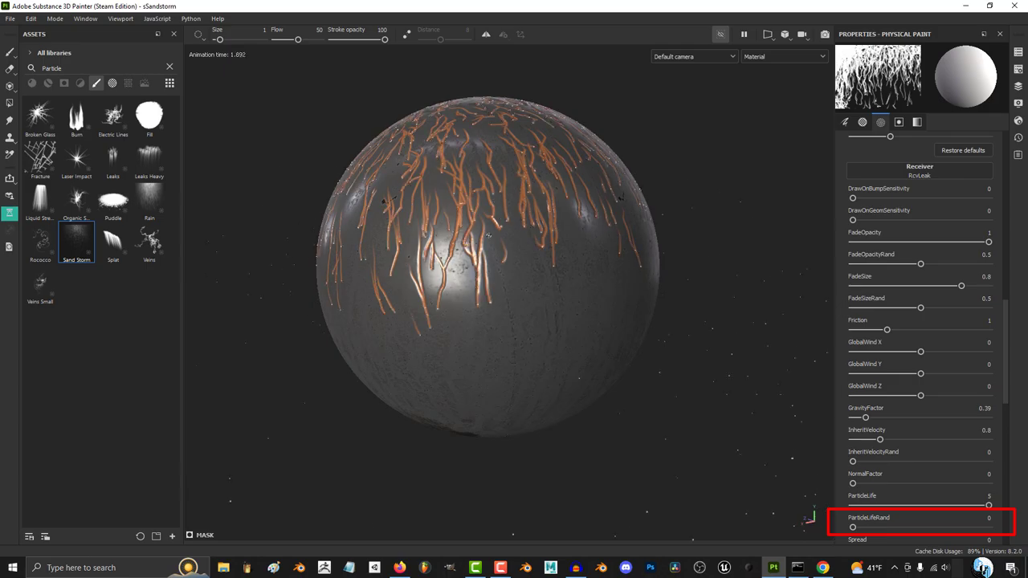
{"action": "left_click_drag", "start_coordinate": [852, 526], "coordinate": [857, 528]}
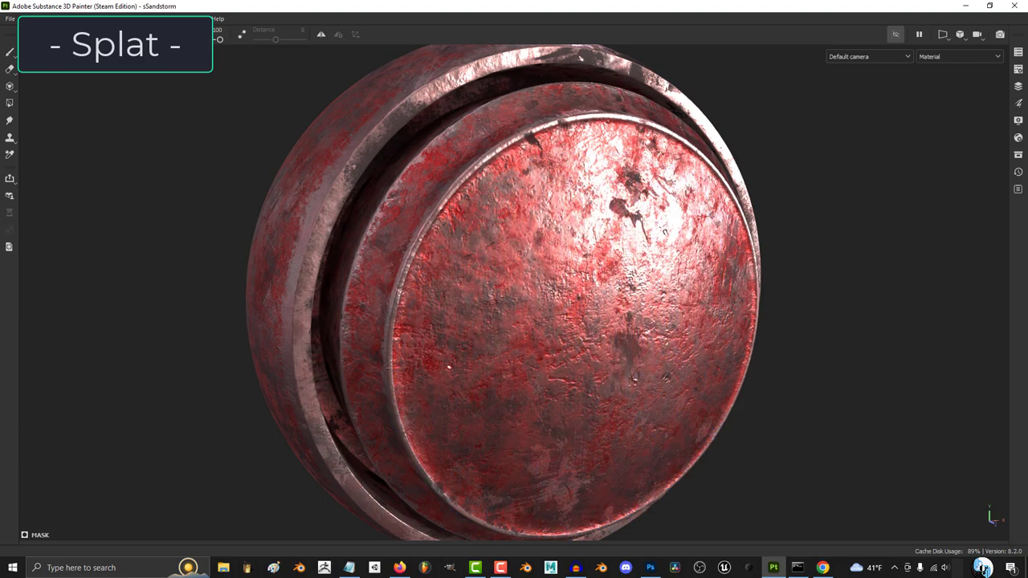
Paint with the Splat brush on the red disc and adjust its DrawOnBumpSensitivity and DrawOnGeomSensitivity.
{"action": "mouse_move", "coordinate": [437, 313]}
{"action": "left_mouse_down"}
{"action": "mouse_move", "coordinate": [522, 190]}
{"action": "mouse_move", "coordinate": [562, 478]}
{"action": "left_mouse_up"}
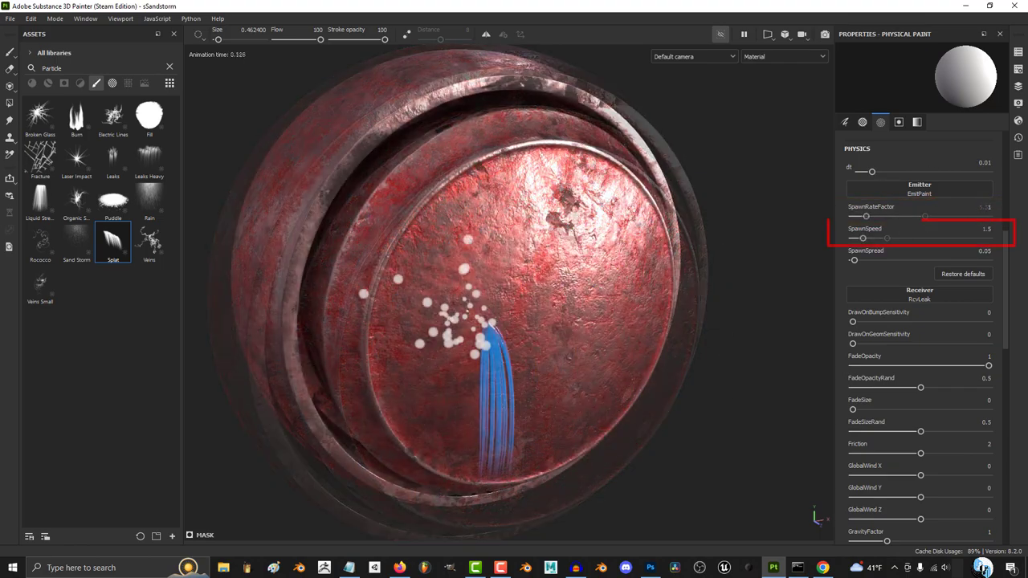
{"action": "mouse_move", "coordinate": [365, 313]}
{"action": "left_mouse_down", "text": "alt"}
{"action": "mouse_move", "coordinate": [649, 343]}
{"action": "mouse_move", "coordinate": [635, 344]}
{"action": "left_mouse_up", "text": "alt"}
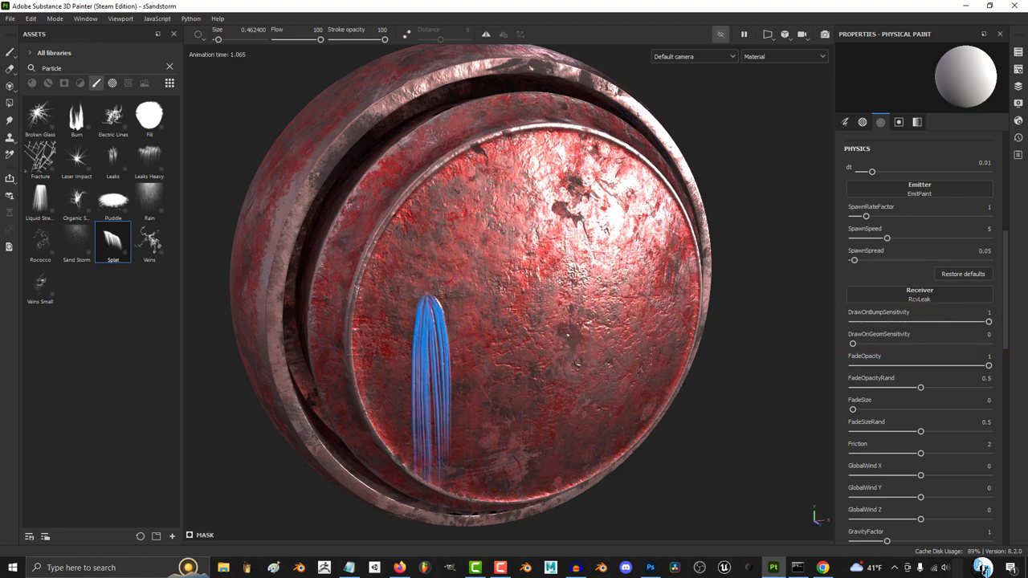
{"action": "left_click_drag", "start_coordinate": [988, 321], "coordinate": [986, 343]}
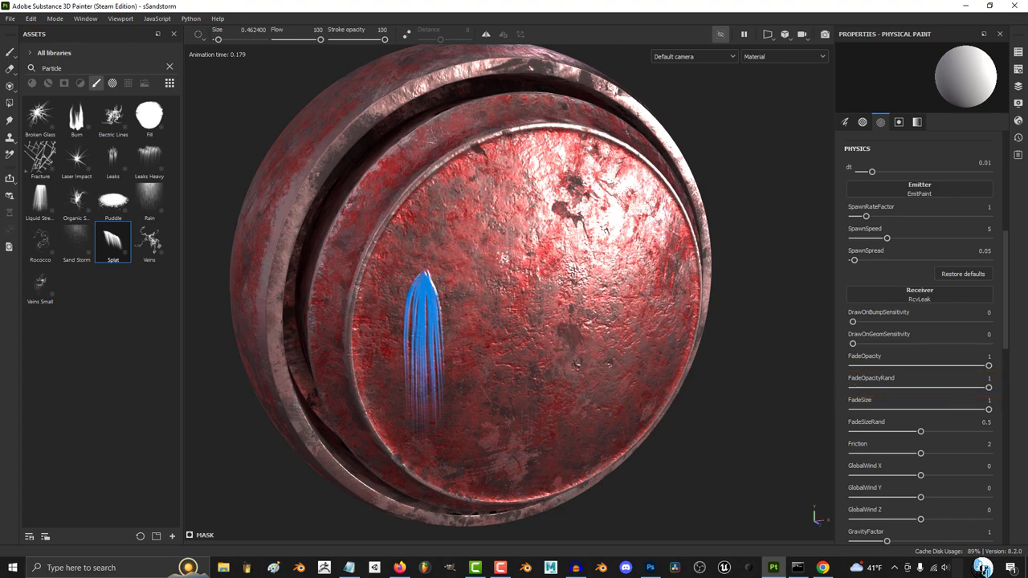
Paint splats on the red disc to compare the fade settings, and raise the Splat brush's FadeSizeRand to 1.
{"action": "left_click", "coordinate": [504, 259]}
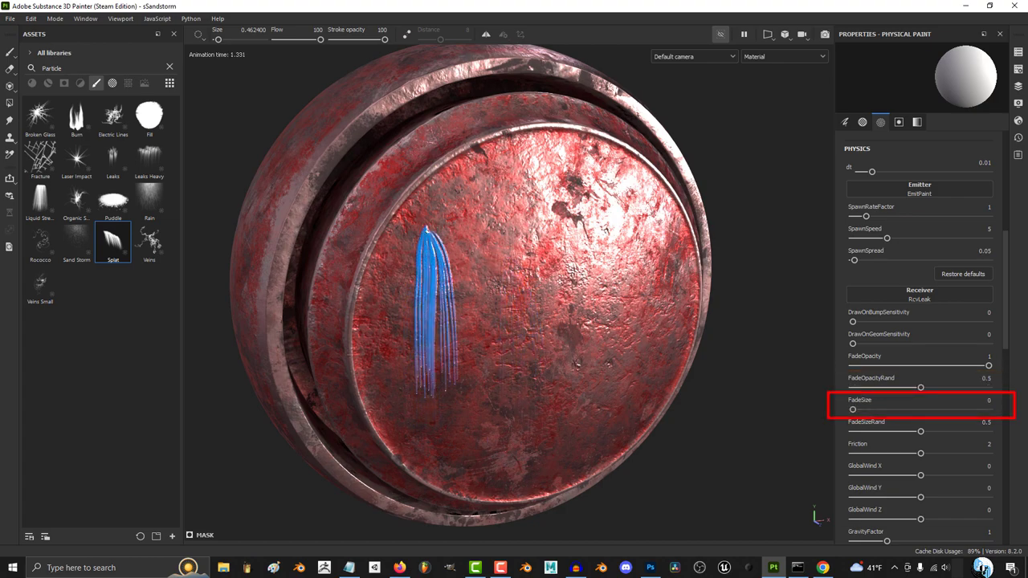
{"action": "left_click", "coordinate": [520, 227]}
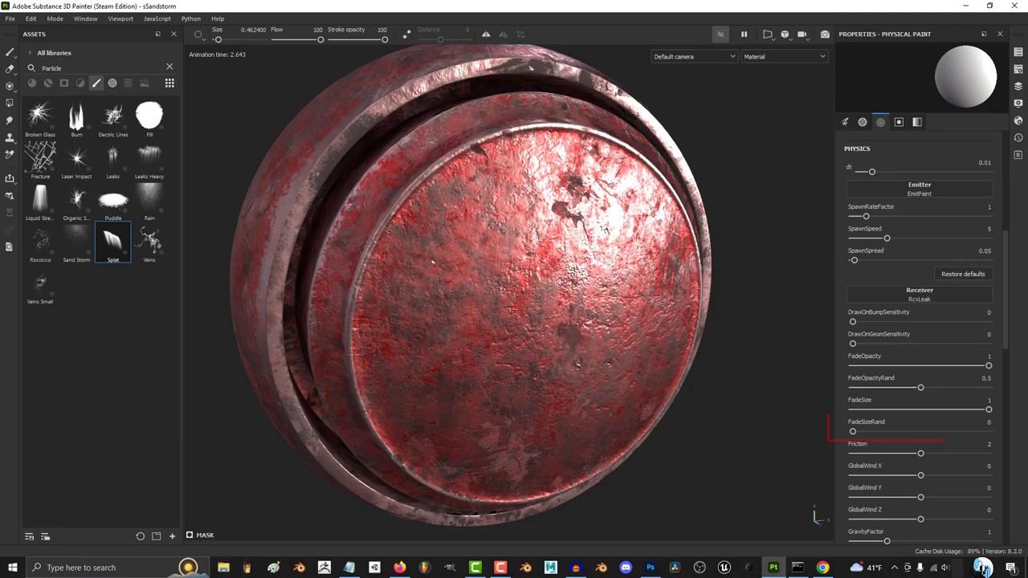
{"action": "left_click", "coordinate": [433, 265]}
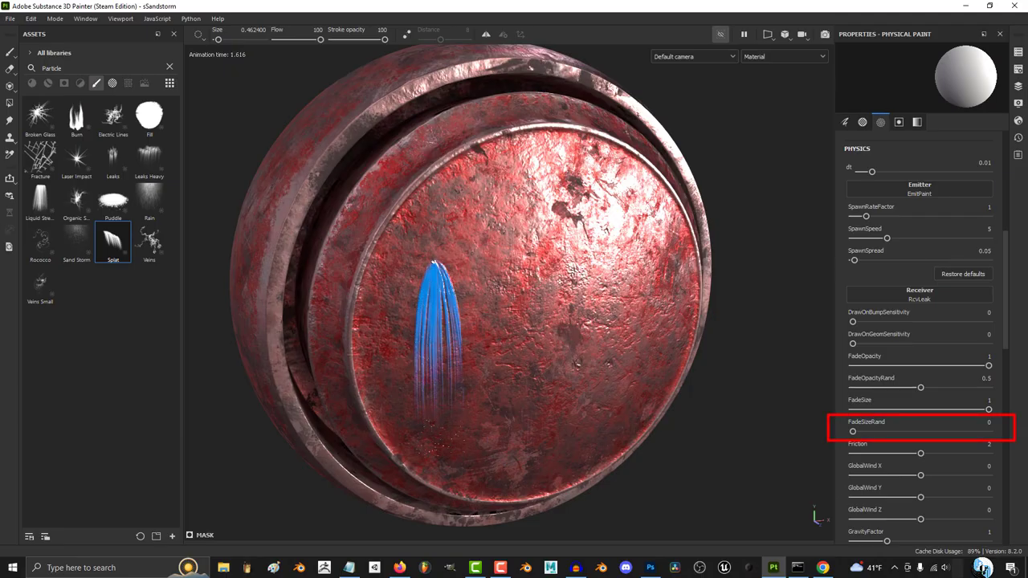
{"action": "left_click_drag", "start_coordinate": [866, 434], "coordinate": [1011, 443]}
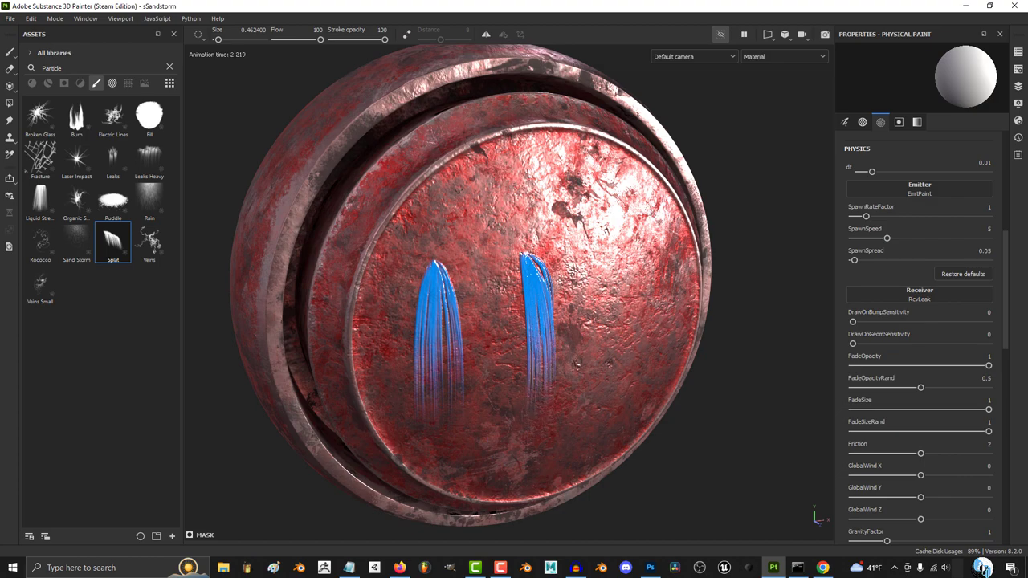
Paint splats near the top of the disc to compare the Splat brush's streaks with Friction raised to 4.
{"action": "left_click", "coordinate": [450, 187]}
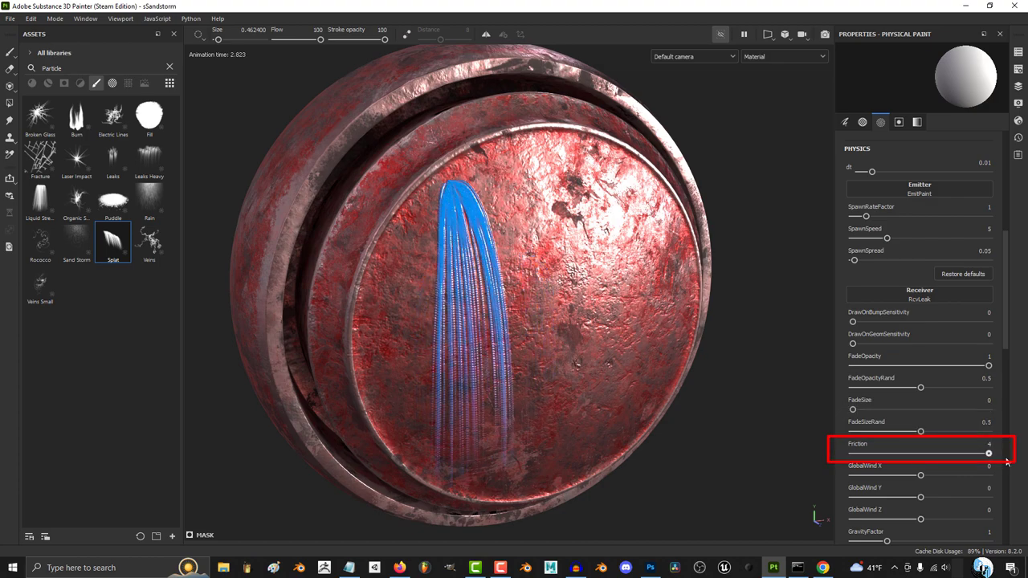
{"action": "left_click", "coordinate": [574, 181]}
Paint splats on the red model to compare the effects of GlobalWind X, Y and Z, each raised to 1 in turn.
{"action": "left_click", "coordinate": [532, 201]}
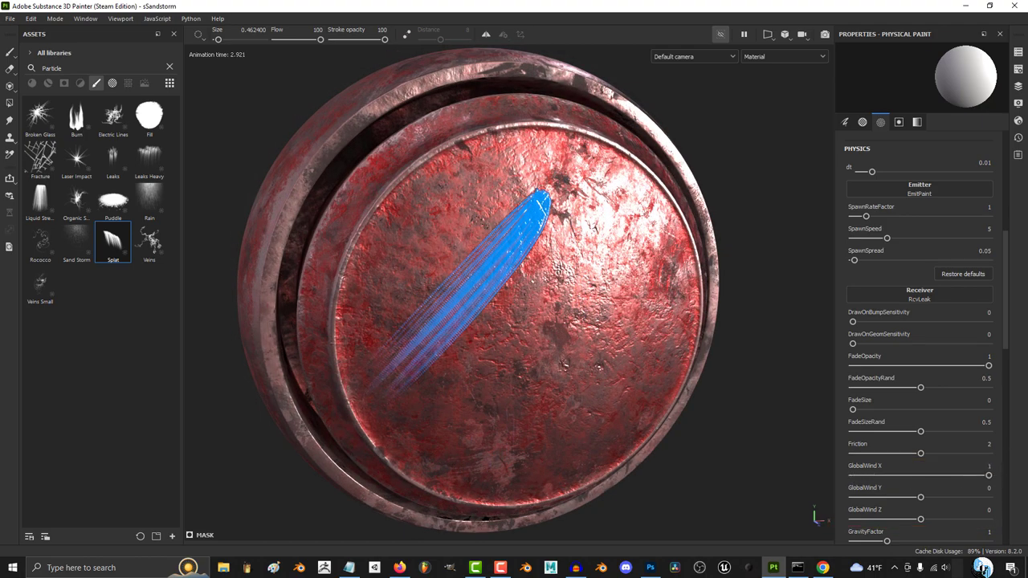
{"action": "left_click", "coordinate": [554, 263]}
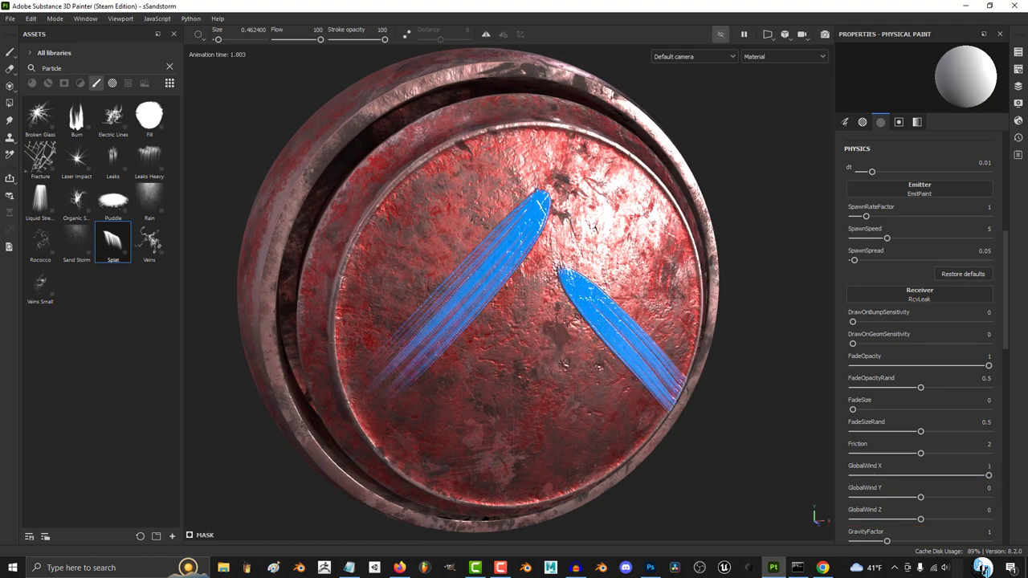
{"action": "left_click", "coordinate": [447, 170]}
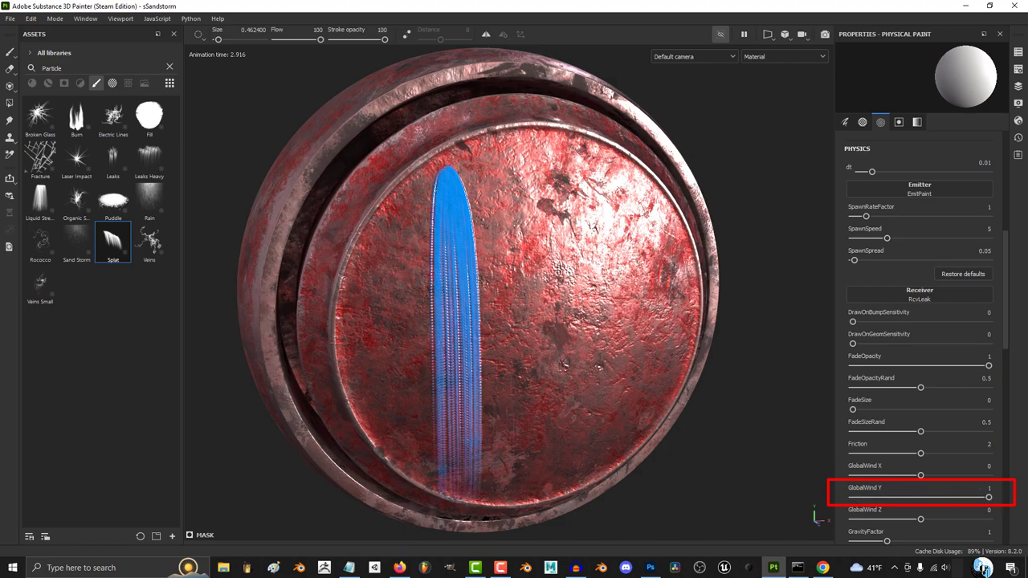
{"action": "left_click", "coordinate": [586, 297]}
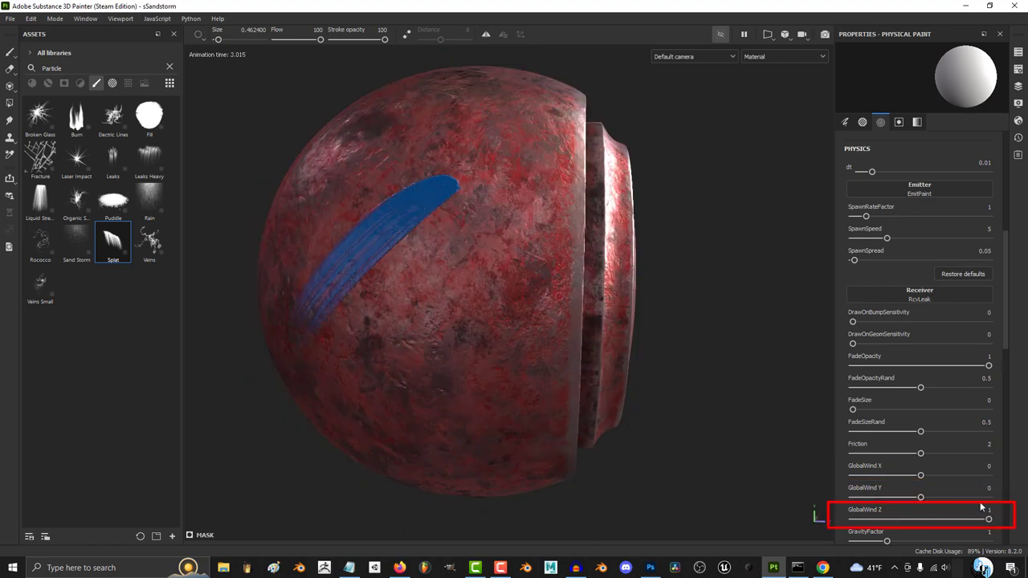
{"action": "left_click", "coordinate": [438, 269]}
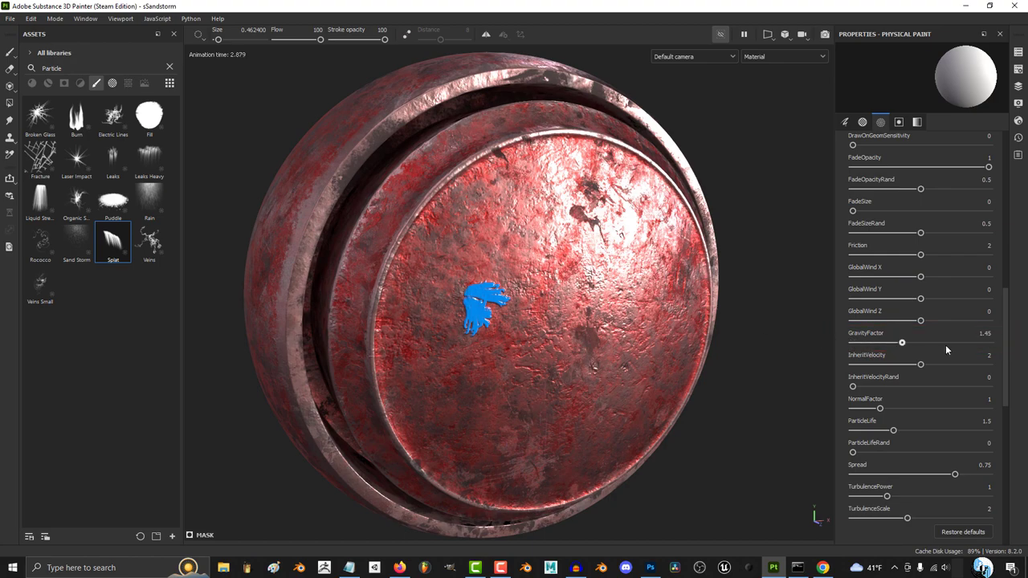
Paint splats to compare GravityFactor and InheritVelocity, then raise InheritVelocityRand to the maximum and paint a horizontal stroke across the disc.
{"action": "left_click", "coordinate": [614, 188]}
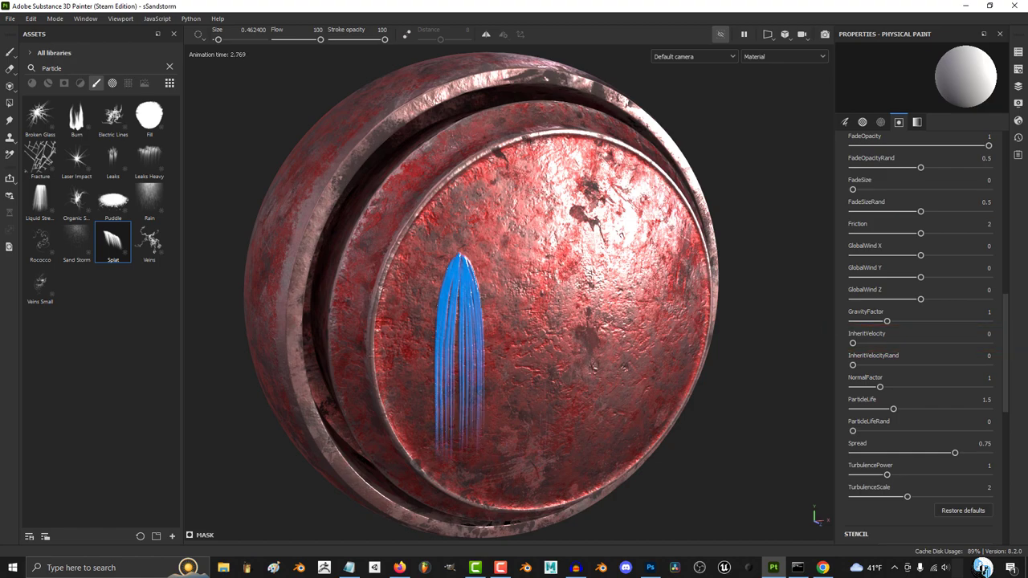
{"action": "left_click", "coordinate": [642, 306]}
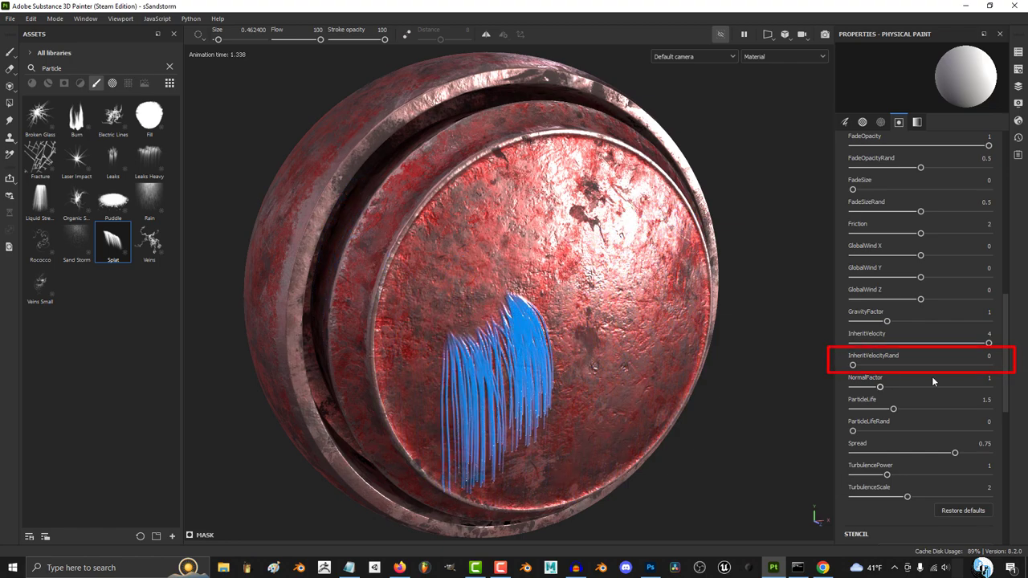
{"action": "left_click_drag", "start_coordinate": [853, 364], "coordinate": [989, 365]}
{"action": "left_click_drag", "start_coordinate": [554, 273], "coordinate": [694, 273]}
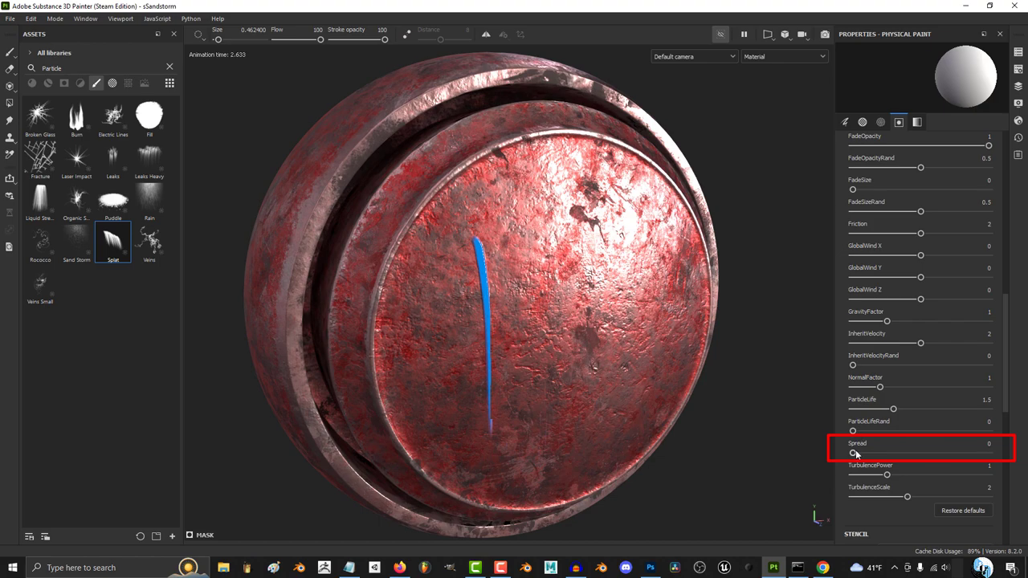
Raise the Splat brush's Spread and TurbulenceScale to the maximum and its TurbulencePower to 4 to compare the streaks.
{"action": "left_click_drag", "start_coordinate": [853, 453], "coordinate": [988, 452]}
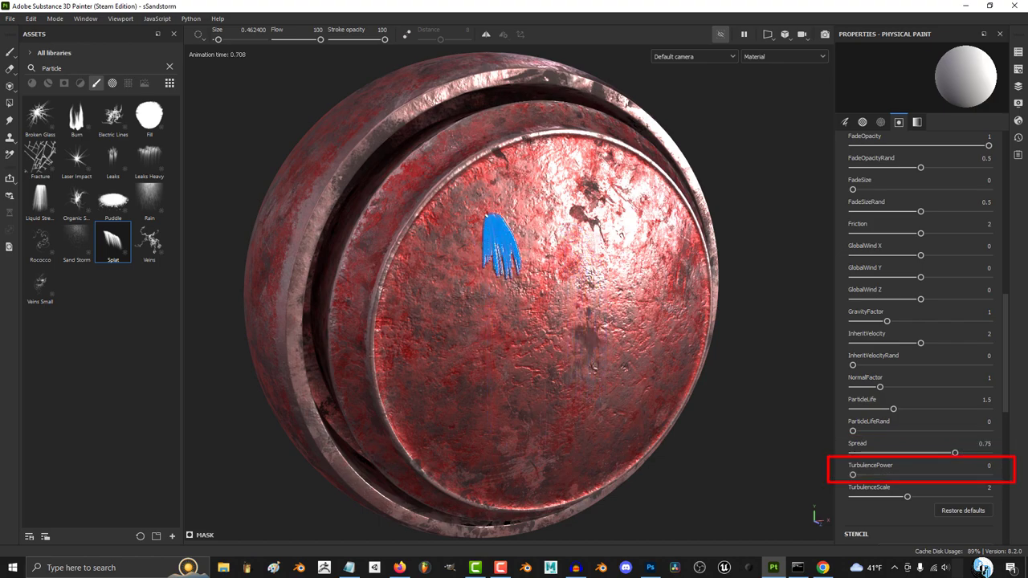
{"action": "left_click_drag", "start_coordinate": [853, 476], "coordinate": [988, 474]}
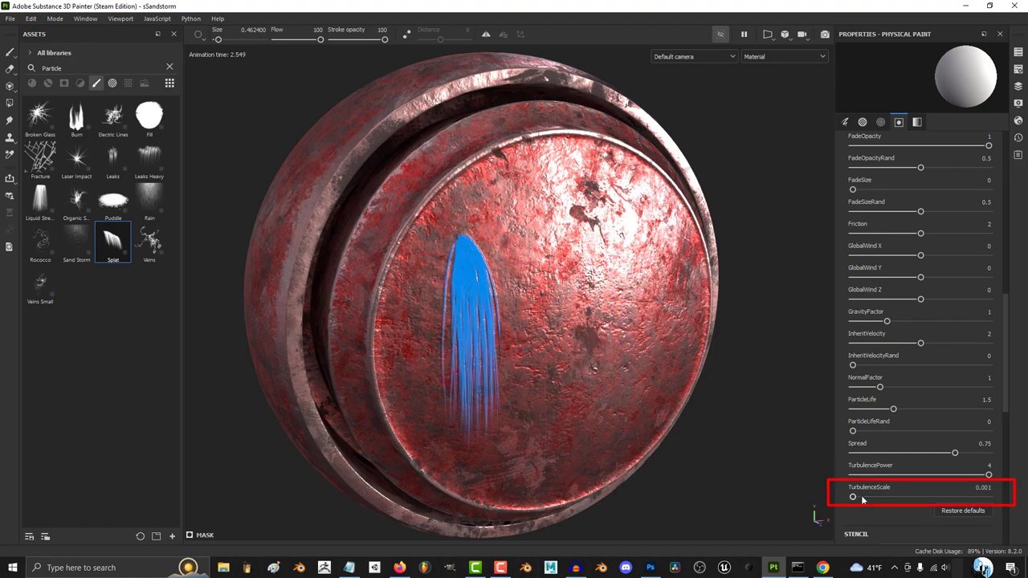
{"action": "left_click_drag", "start_coordinate": [852, 497], "coordinate": [989, 497]}
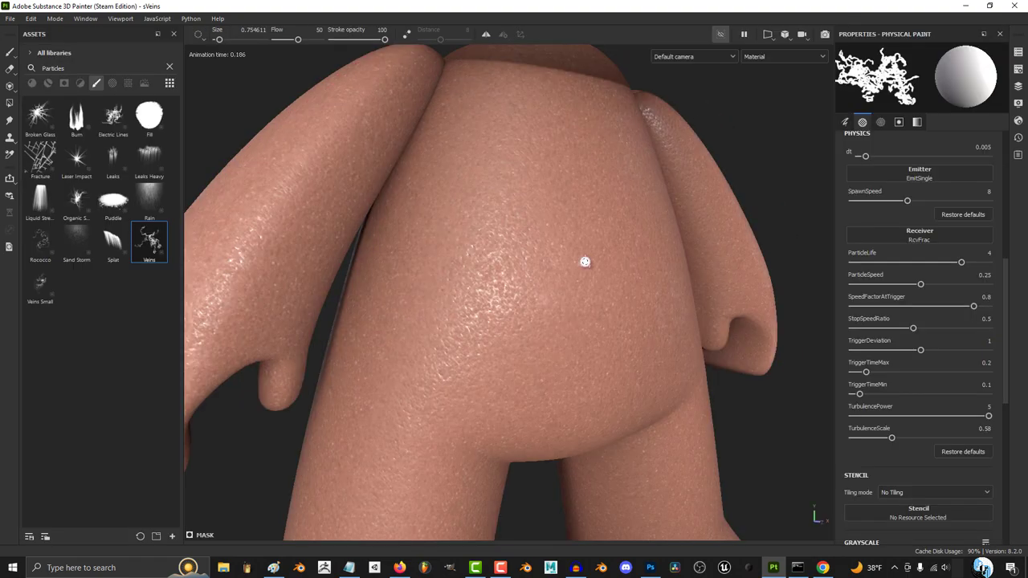
Paint veins on the character's torso with the Veins brush to compare its dt and SpawnSpeed settings.
{"action": "left_click", "coordinate": [585, 260]}
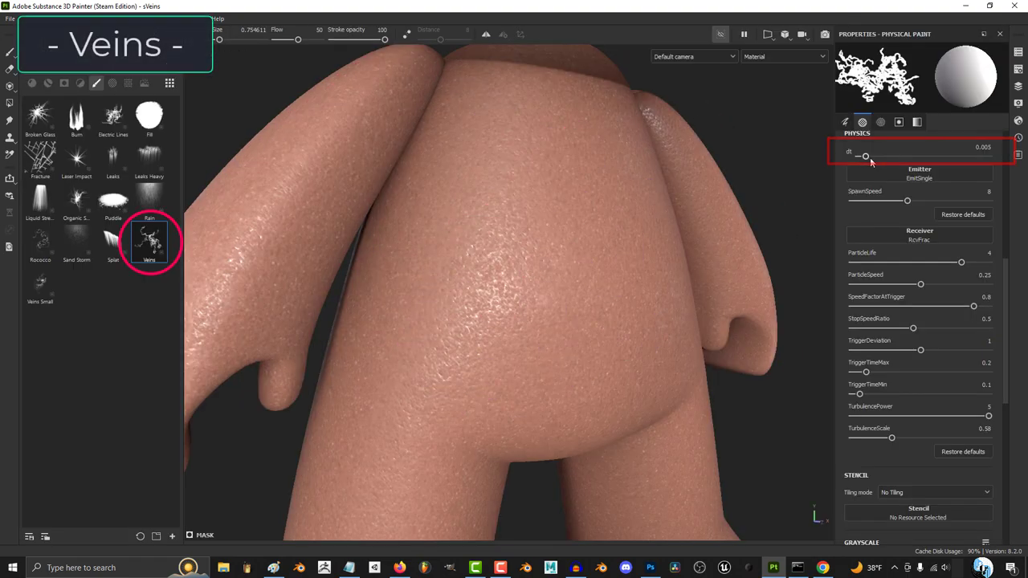
{"action": "left_click", "coordinate": [602, 246]}
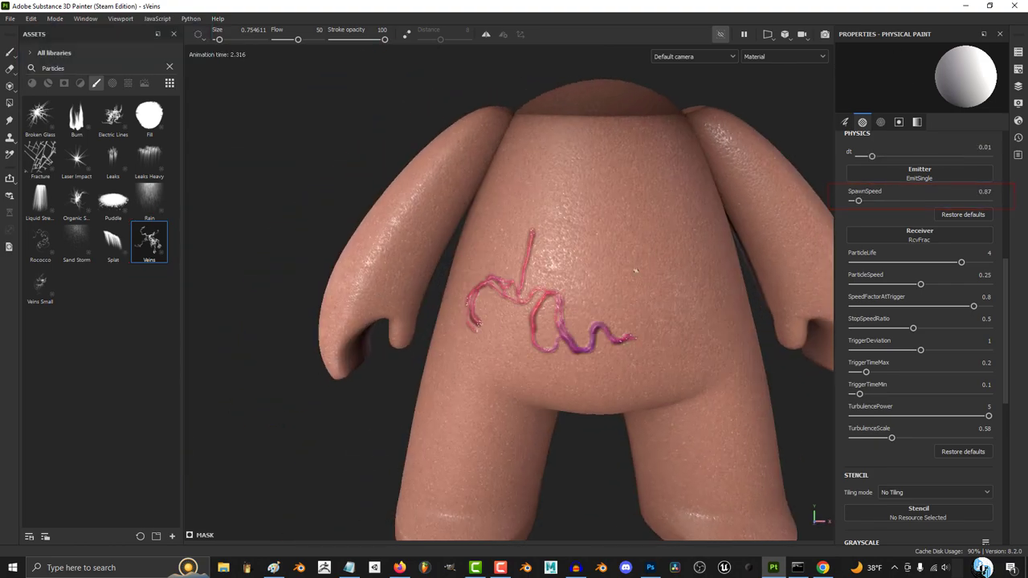
{"action": "left_click_drag", "start_coordinate": [610, 281], "coordinate": [773, 283], "text": "alt"}
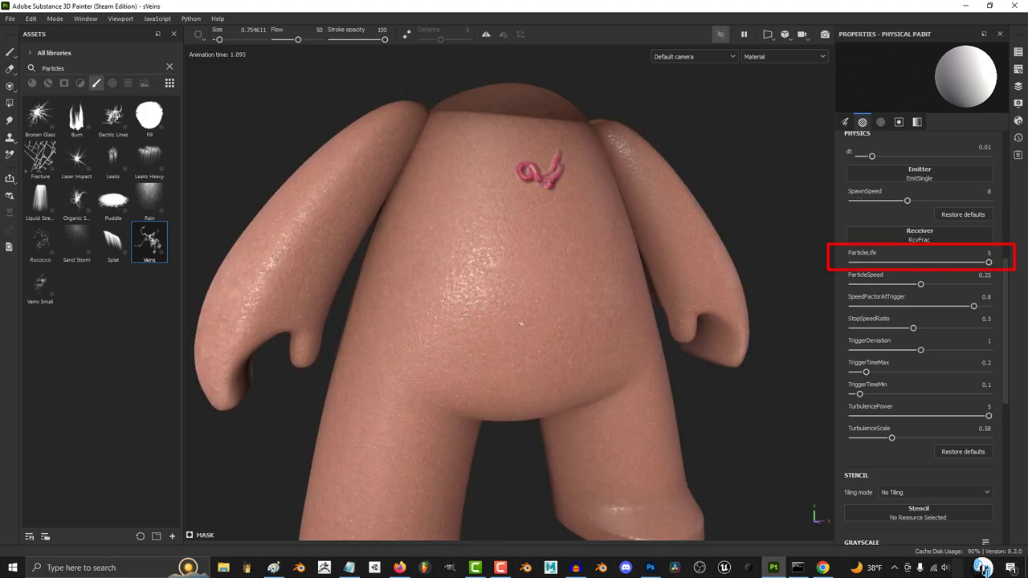
Paint veins on the torso to compare ParticleLife at 5, ParticleSpeed at 0.03 and the trigger speed settings.
{"action": "left_click", "coordinate": [521, 324]}
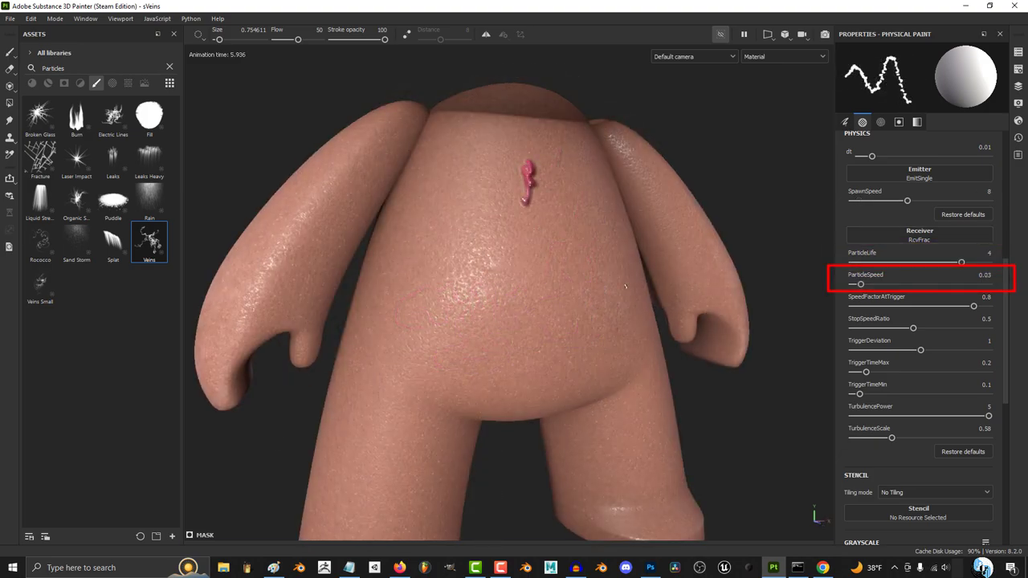
{"action": "left_click", "coordinate": [578, 300]}
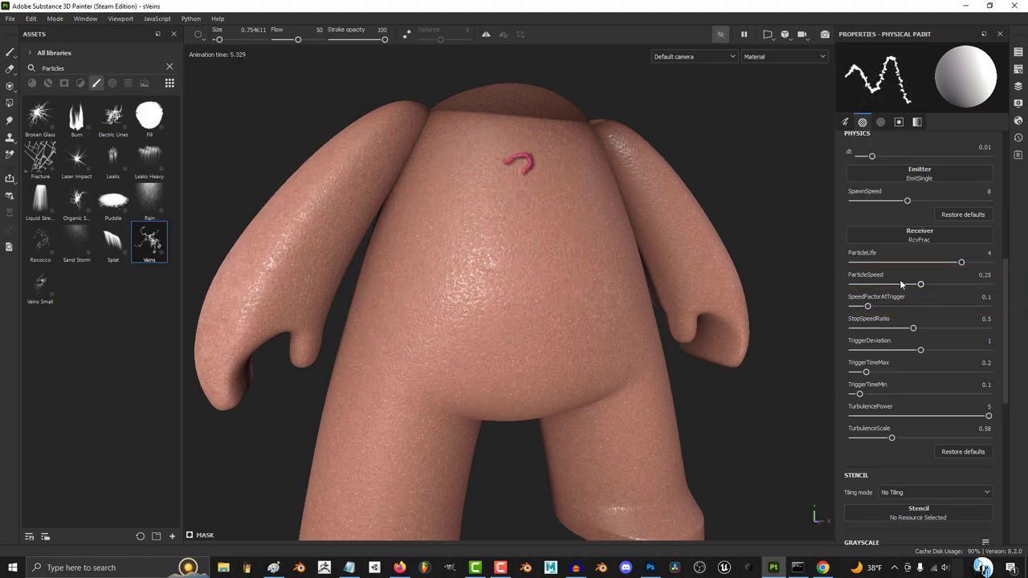
{"action": "left_click", "coordinate": [536, 269]}
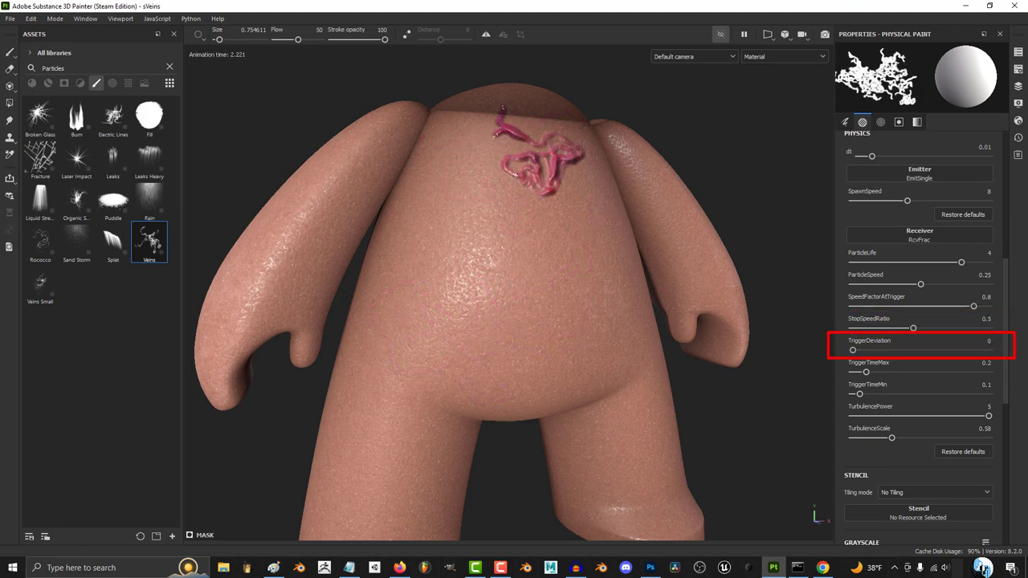
Paint veins on the torso to compare TriggerDeviation at 0, TriggerTimeMax at 0 and TriggerTimeMin at its lowest value.
{"action": "left_click", "coordinate": [519, 286]}
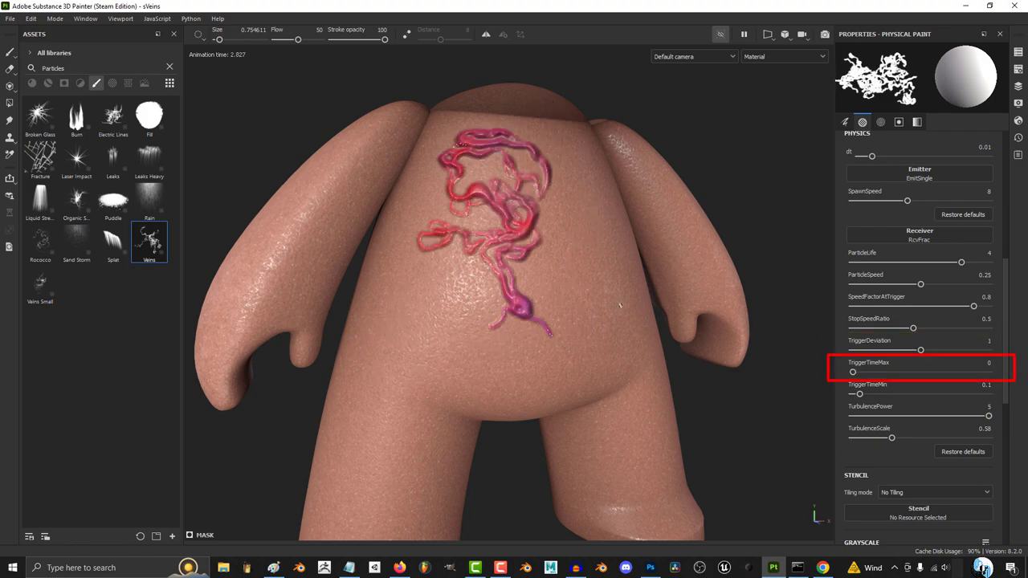
{"action": "left_click", "coordinate": [517, 232]}
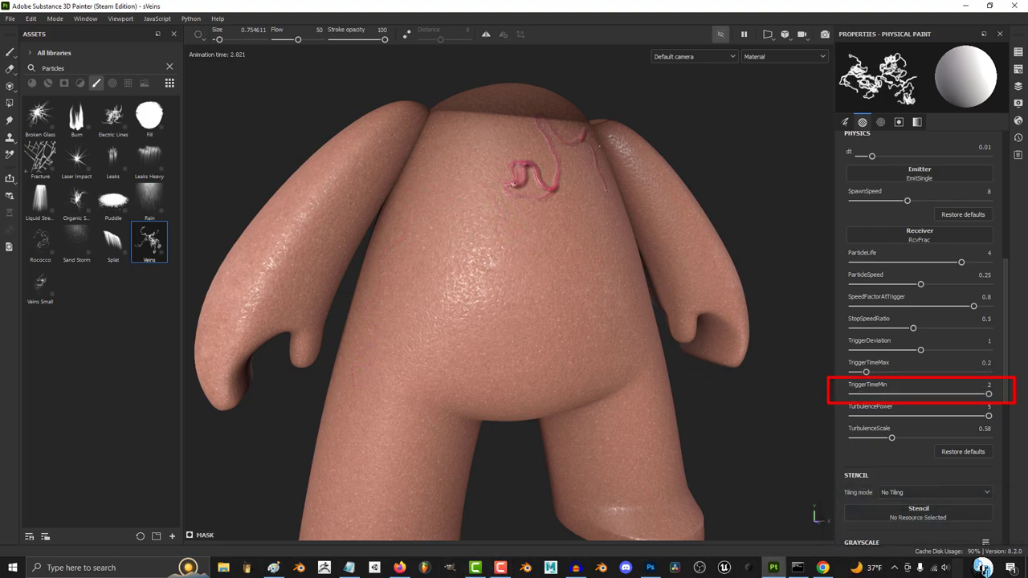
{"action": "left_click_drag", "start_coordinate": [941, 393], "coordinate": [852, 393]}
{"action": "left_click", "coordinate": [512, 304]}
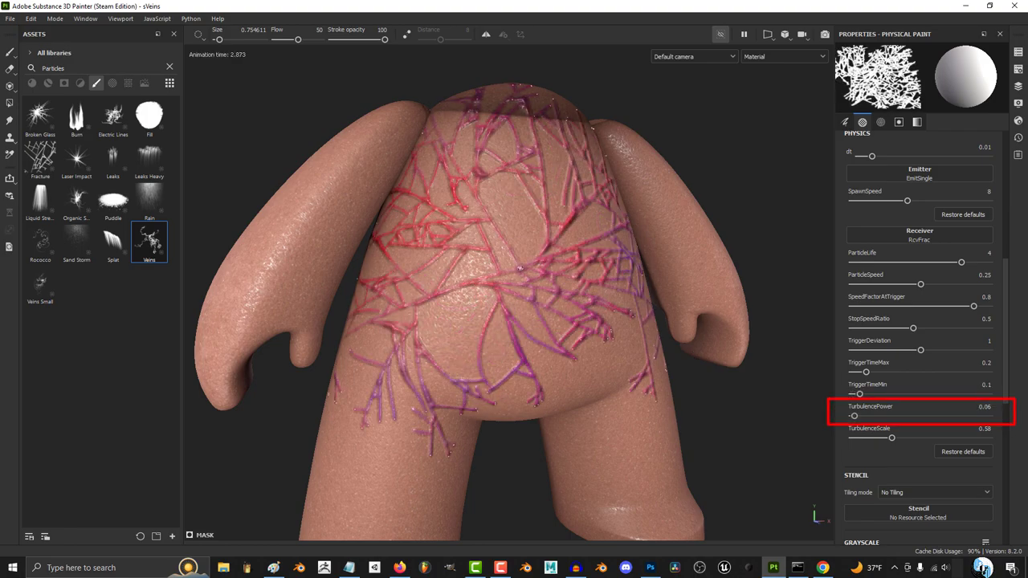
Set TurbulencePower to 5 and raise TurbulenceScale to the maximum, painting veins on the torso to compare each setting.
{"action": "left_click", "coordinate": [856, 416]}
{"action": "left_click_drag", "start_coordinate": [856, 416], "coordinate": [988, 416]}
{"action": "left_click", "coordinate": [514, 259]}
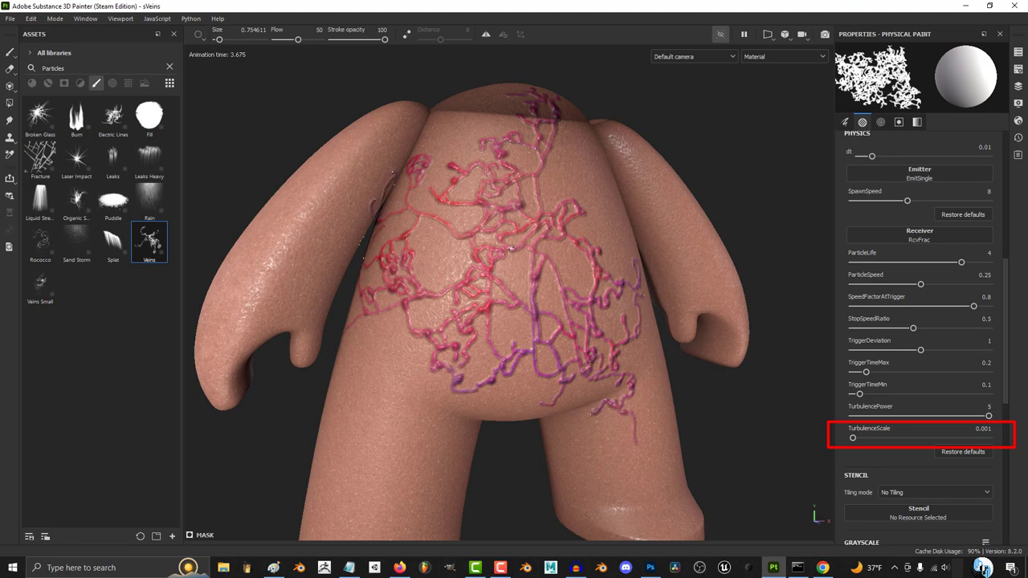
{"action": "left_click_drag", "start_coordinate": [891, 437], "coordinate": [988, 437]}
{"action": "left_click", "coordinate": [515, 255]}
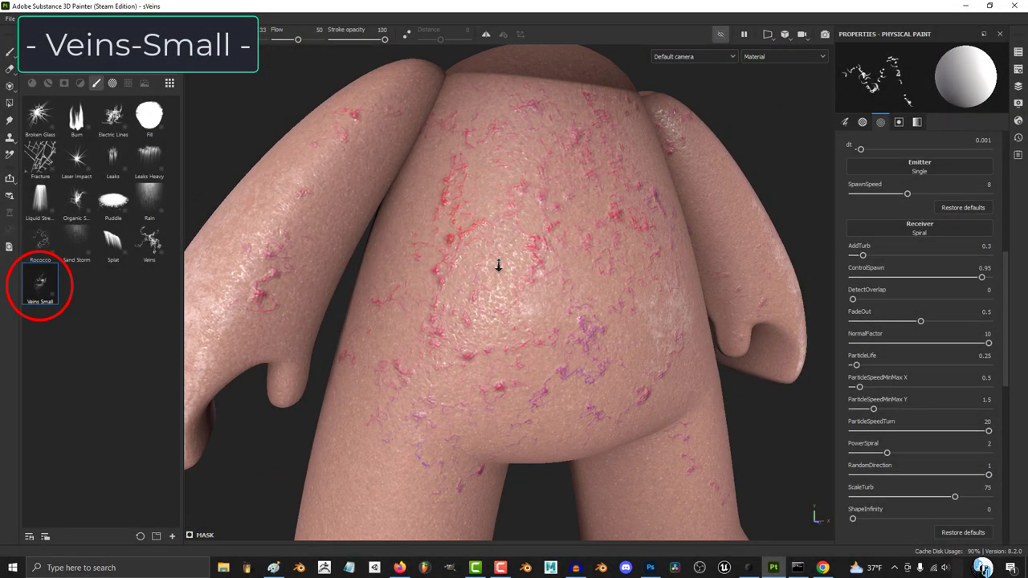
Paint small veins on the torso with the Veins Small brush to examine its dt setting.
{"action": "left_click", "coordinate": [508, 306]}
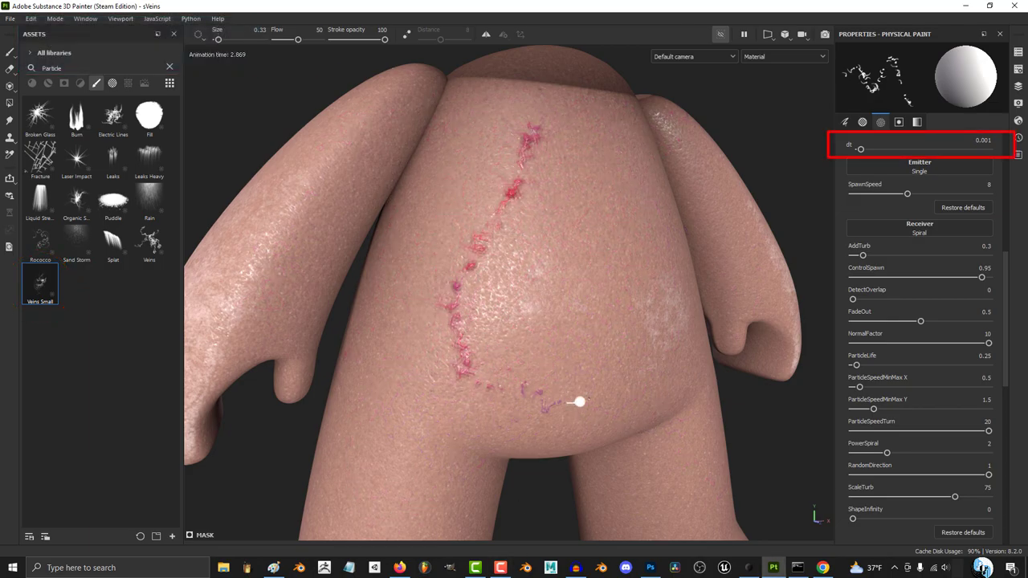
{"action": "left_click", "coordinate": [859, 149]}
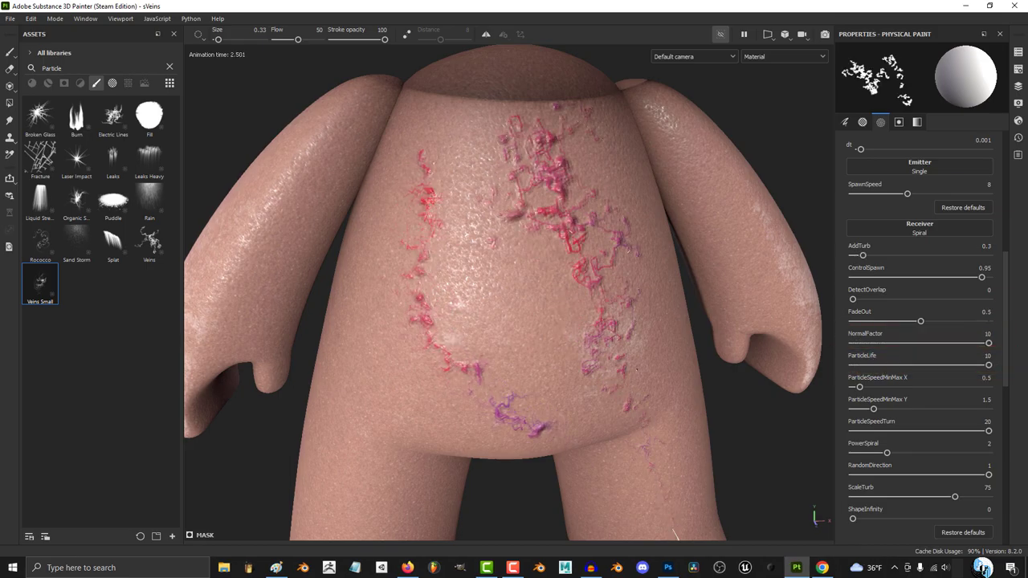
Show Layer 1 and Fill layer 3, hide Folder 1 and Skin Feverish, and make Layer 1 the layer for painting.
{"action": "left_click", "coordinate": [1017, 89]}
{"action": "left_click", "coordinate": [814, 179]}
{"action": "left_click", "coordinate": [803, 154]}
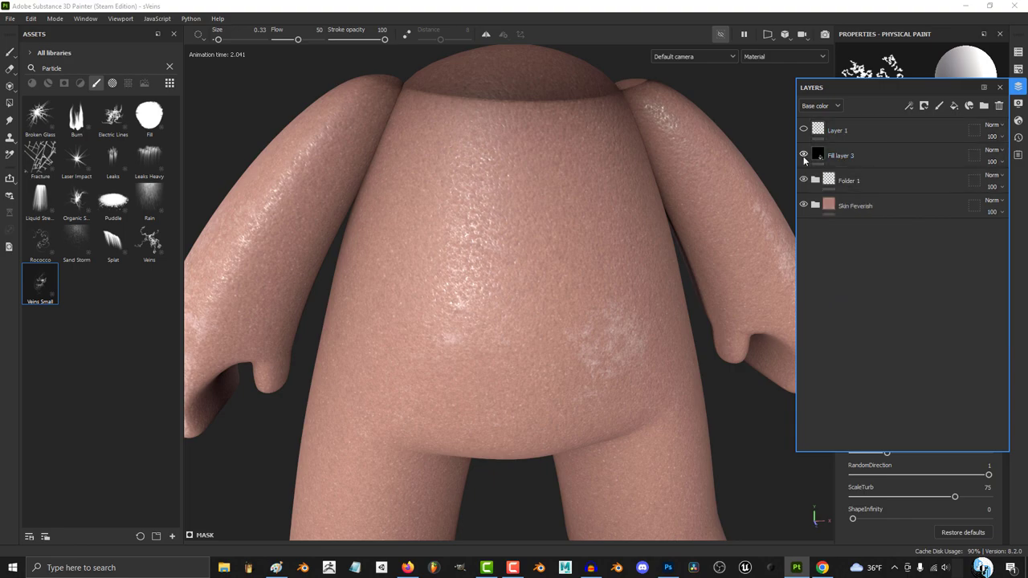
{"action": "left_click", "coordinate": [803, 180]}
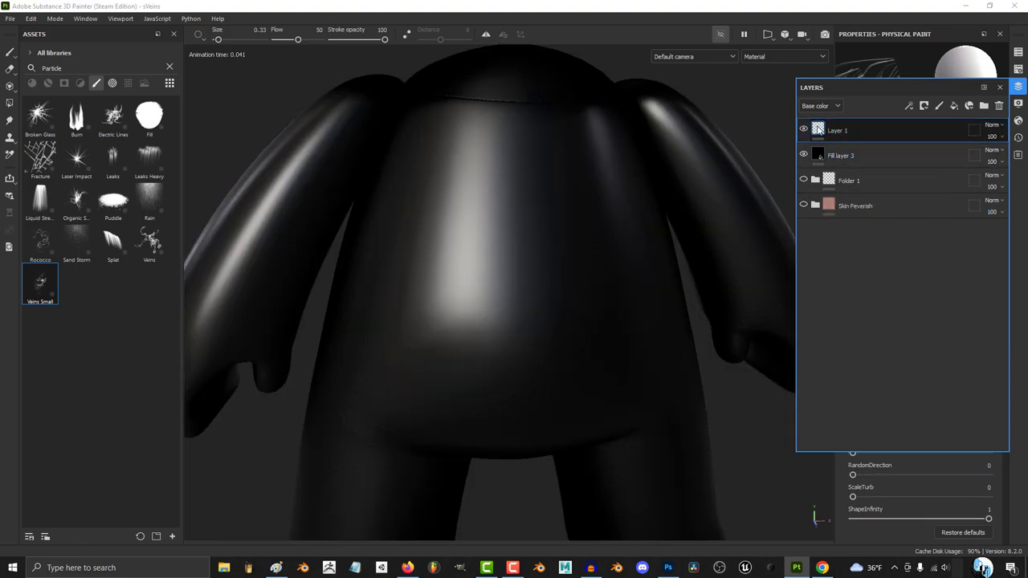
{"action": "left_click", "coordinate": [999, 86]}
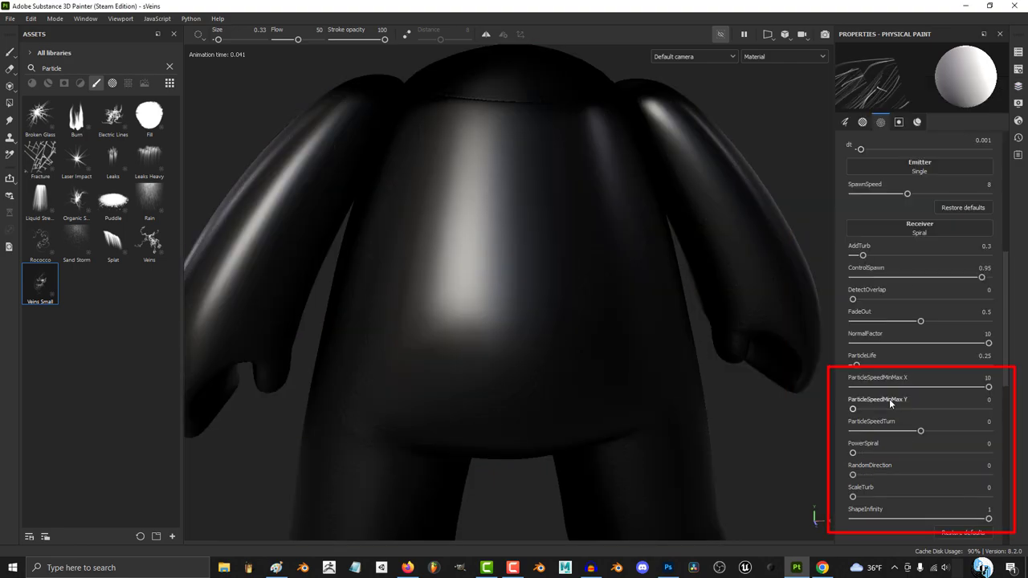
Raise ParticleSpeedMinMax X and then Y from zero to the maximum to compare the painted streaks on the black model.
{"action": "left_click", "coordinate": [963, 532]}
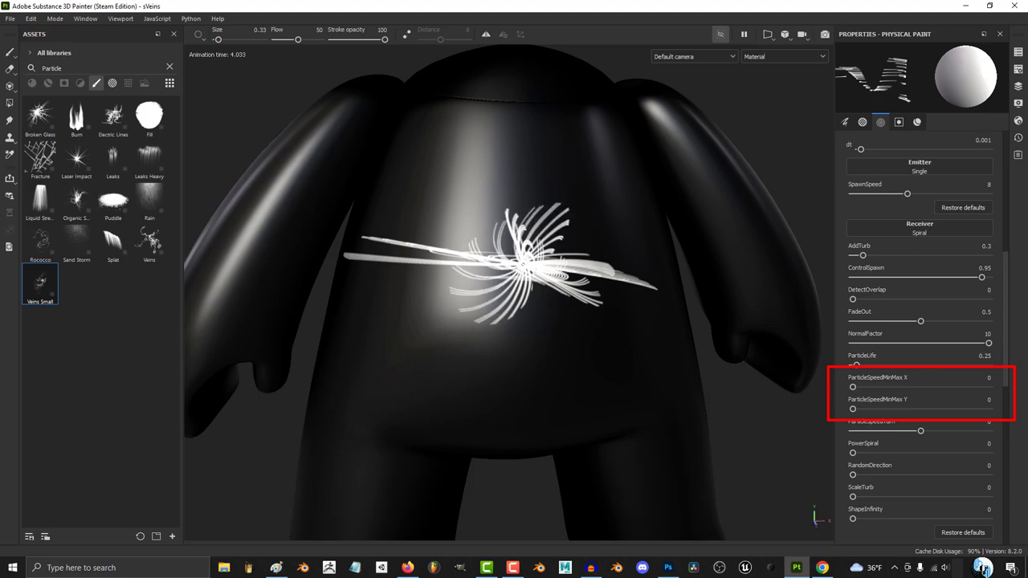
{"action": "left_click_drag", "start_coordinate": [853, 387], "coordinate": [912, 387]}
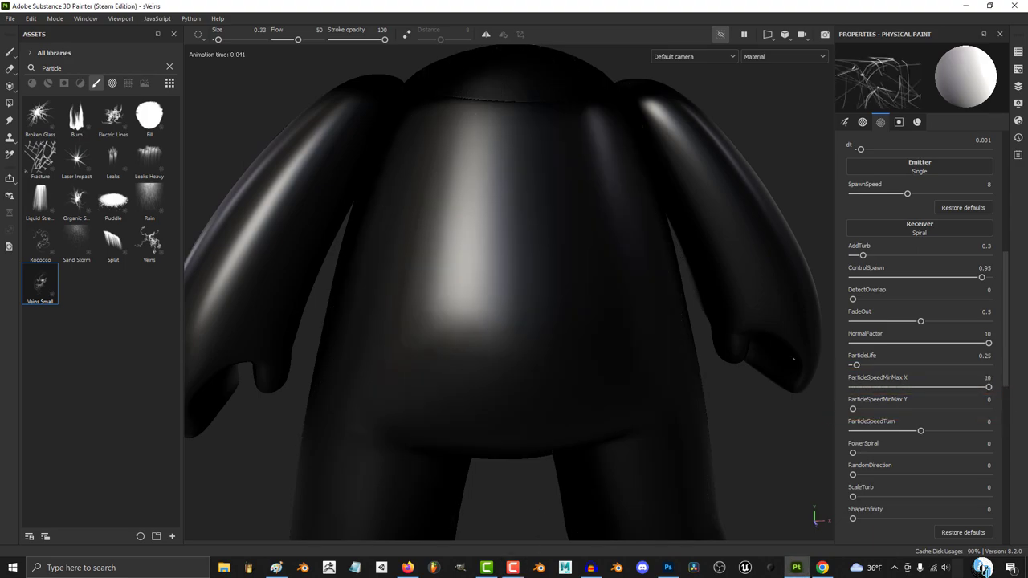
{"action": "left_click_drag", "start_coordinate": [852, 409], "coordinate": [988, 409]}
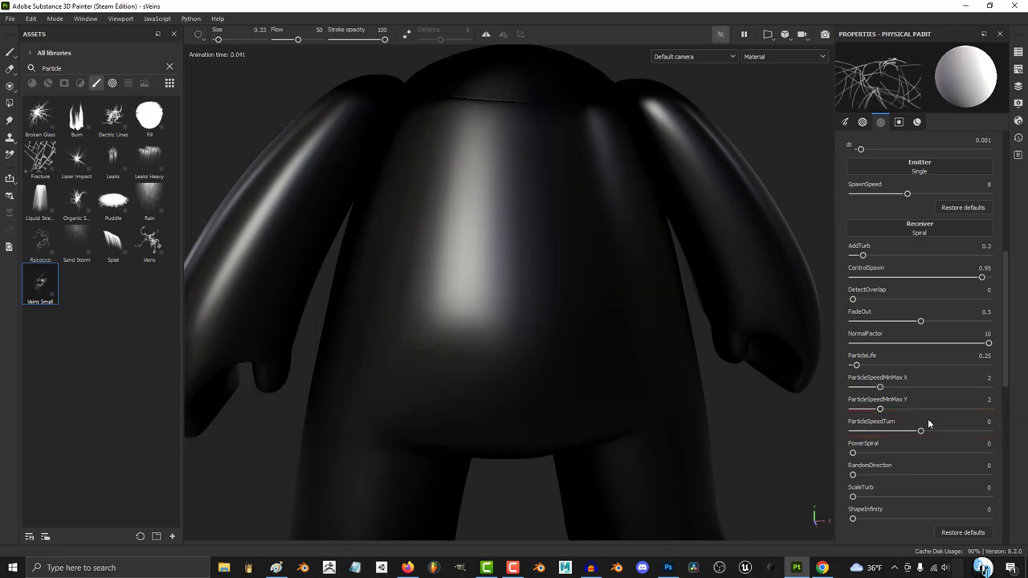
Set ParticleSpeedTurn to 20 and then -20, painting a burst on the torso to compare the curling directions.
{"action": "left_click_drag", "start_coordinate": [920, 430], "coordinate": [988, 430]}
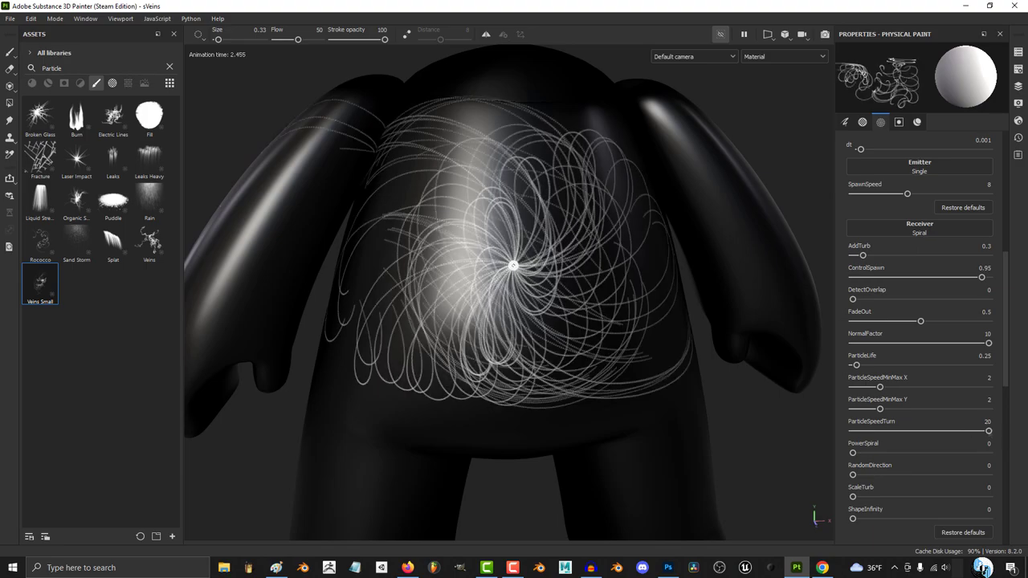
{"action": "left_click_drag", "start_coordinate": [988, 431], "coordinate": [805, 430]}
{"action": "left_click", "coordinate": [532, 268]}
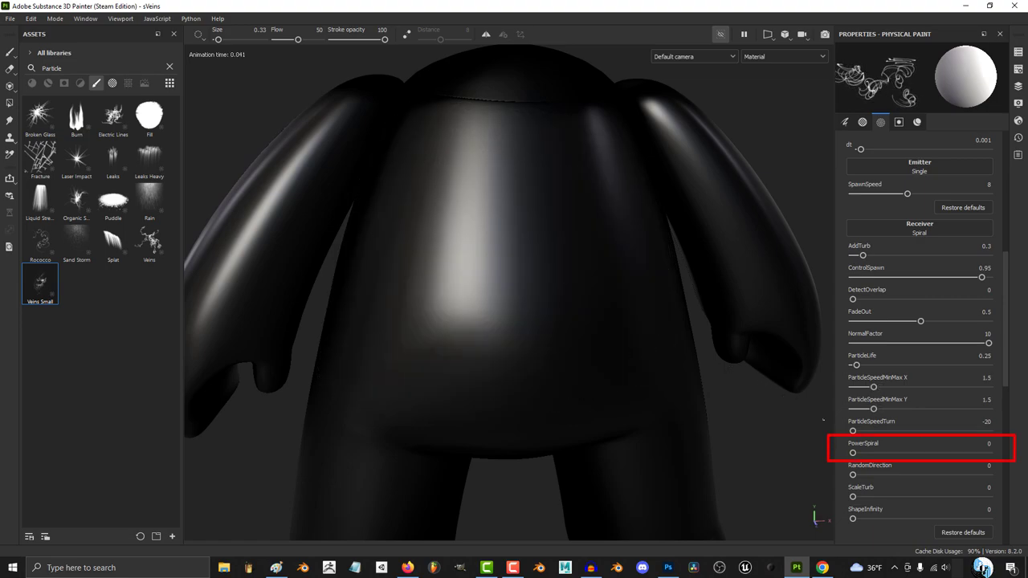
Raise PowerSpiral close to its maximum, then with it back at 0 raise RandomDirection to the maximum to compare their effects.
{"action": "left_click_drag", "start_coordinate": [853, 453], "coordinate": [979, 453]}
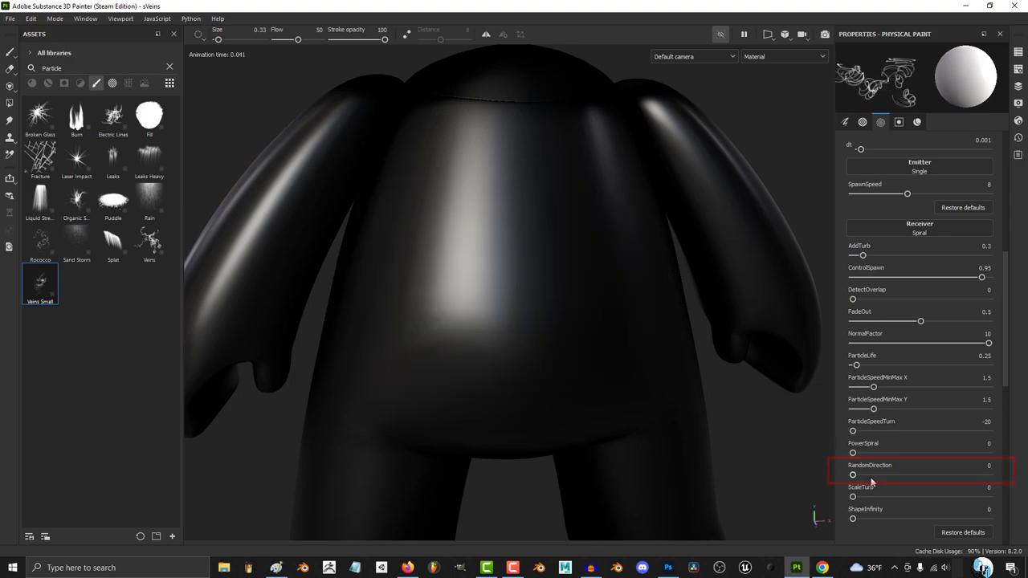
{"action": "left_click_drag", "start_coordinate": [852, 474], "coordinate": [988, 474]}
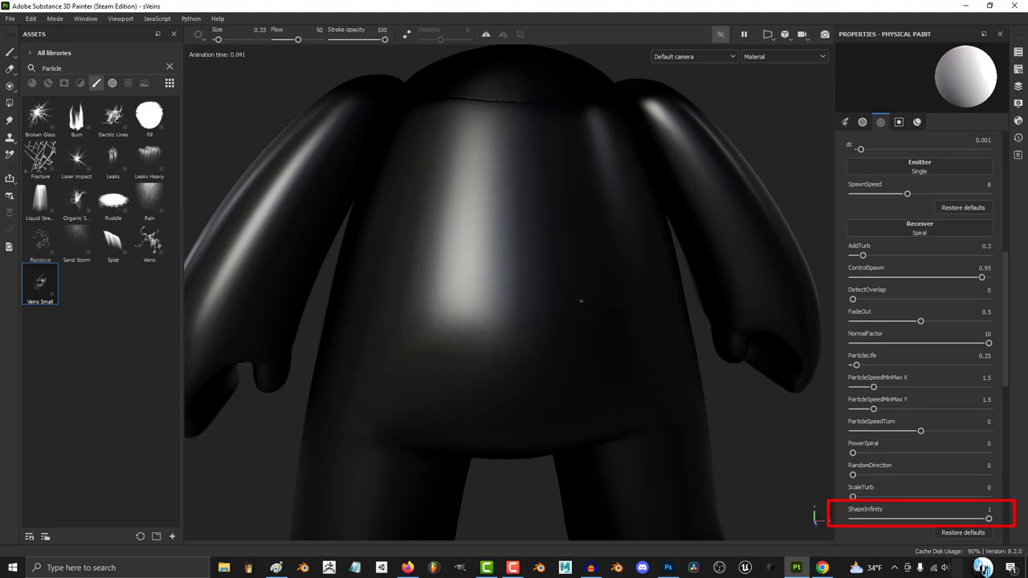
Paint upward strokes on the black torso with ShapeInfinity at 1, first with PowerSpiral at 0 and then at 8.
{"action": "mouse_move", "coordinate": [581, 301]}
{"action": "left_mouse_down"}
{"action": "mouse_move", "coordinate": [541, 278]}
{"action": "mouse_move", "coordinate": [554, 188]}
{"action": "left_mouse_up"}
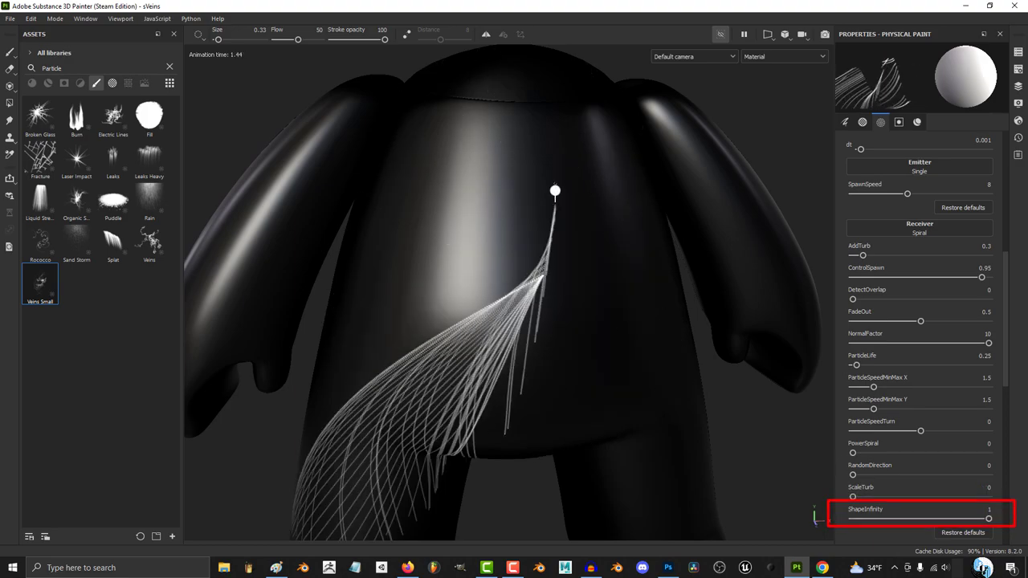
{"action": "left_click_drag", "start_coordinate": [853, 453], "coordinate": [988, 452]}
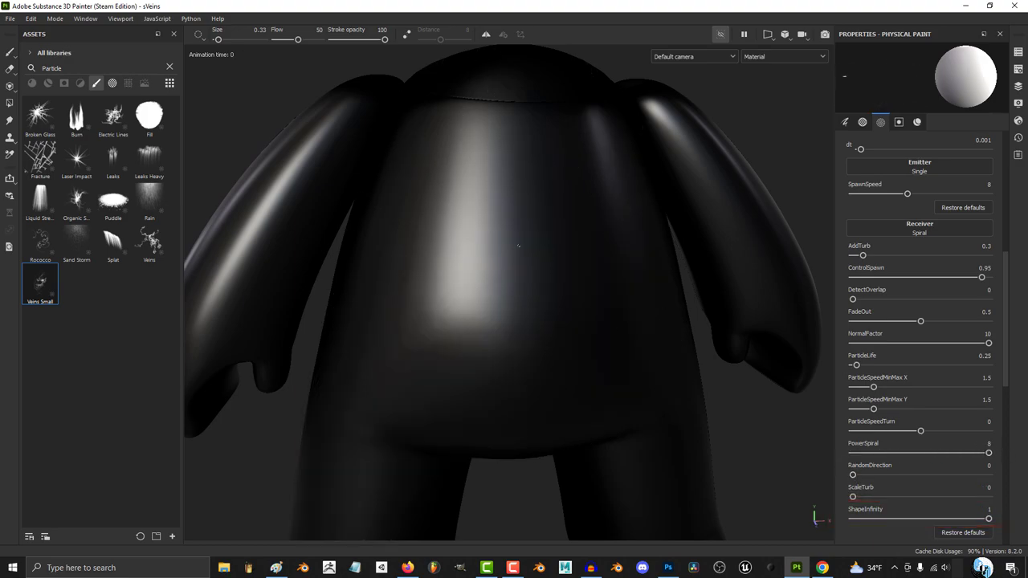
{"action": "mouse_move", "coordinate": [518, 245]}
{"action": "left_mouse_down"}
{"action": "mouse_move", "coordinate": [518, 174]}
{"action": "mouse_move", "coordinate": [536, 149]}
{"action": "left_mouse_up"}
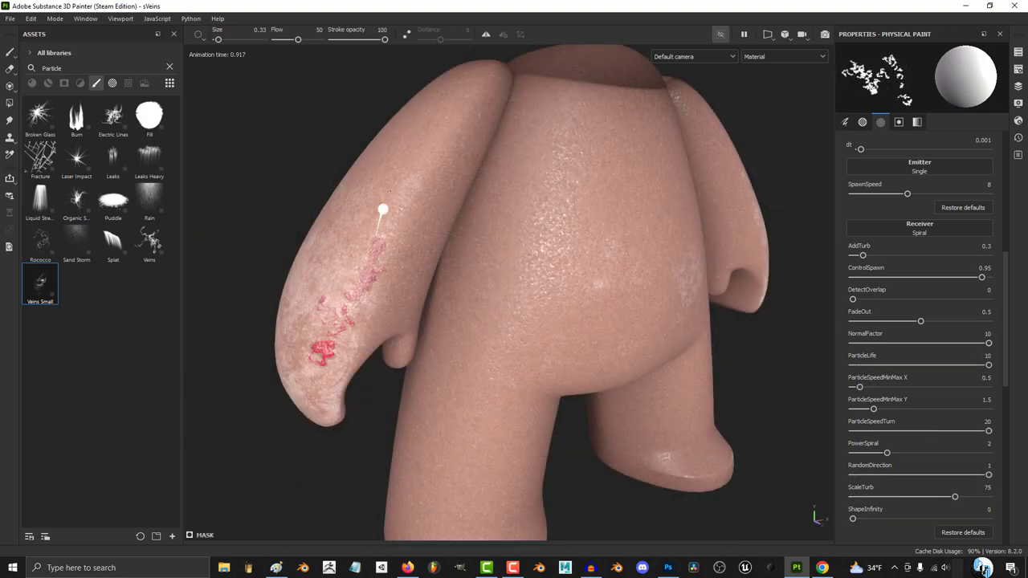
Paint small veins over the skin of the character's arm and torso with ParticleLife at 10.
{"action": "mouse_move", "coordinate": [381, 211]}
{"action": "left_mouse_down"}
{"action": "mouse_move", "coordinate": [538, 74]}
{"action": "mouse_move", "coordinate": [687, 94]}
{"action": "mouse_move", "coordinate": [654, 165]}
{"action": "mouse_move", "coordinate": [580, 138]}
{"action": "mouse_move", "coordinate": [510, 147]}
{"action": "mouse_move", "coordinate": [587, 198]}
{"action": "mouse_move", "coordinate": [652, 218]}
{"action": "mouse_move", "coordinate": [612, 271]}
{"action": "mouse_move", "coordinate": [511, 262]}
{"action": "mouse_move", "coordinate": [465, 283]}
{"action": "mouse_move", "coordinate": [510, 338]}
{"action": "left_mouse_up"}
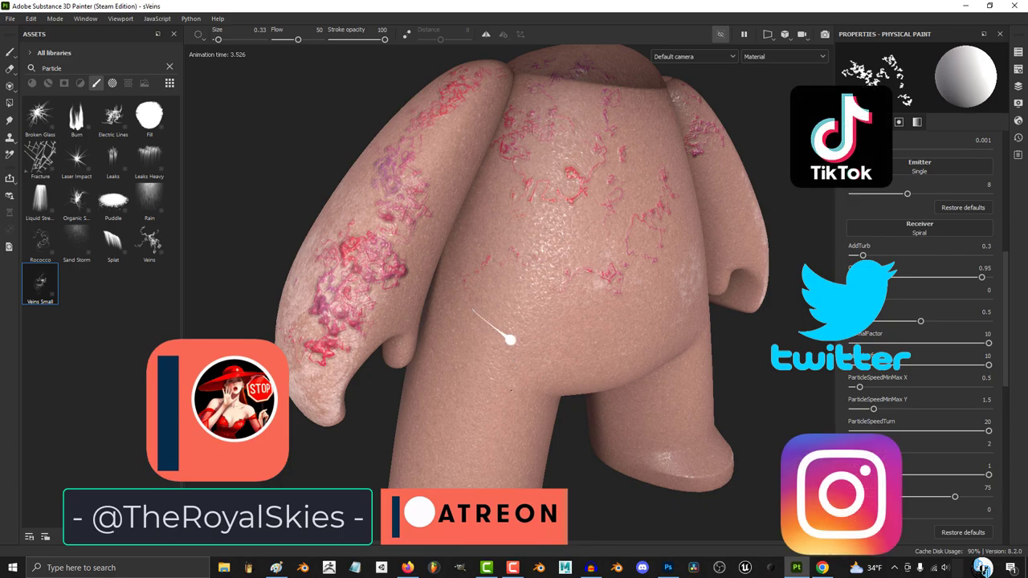